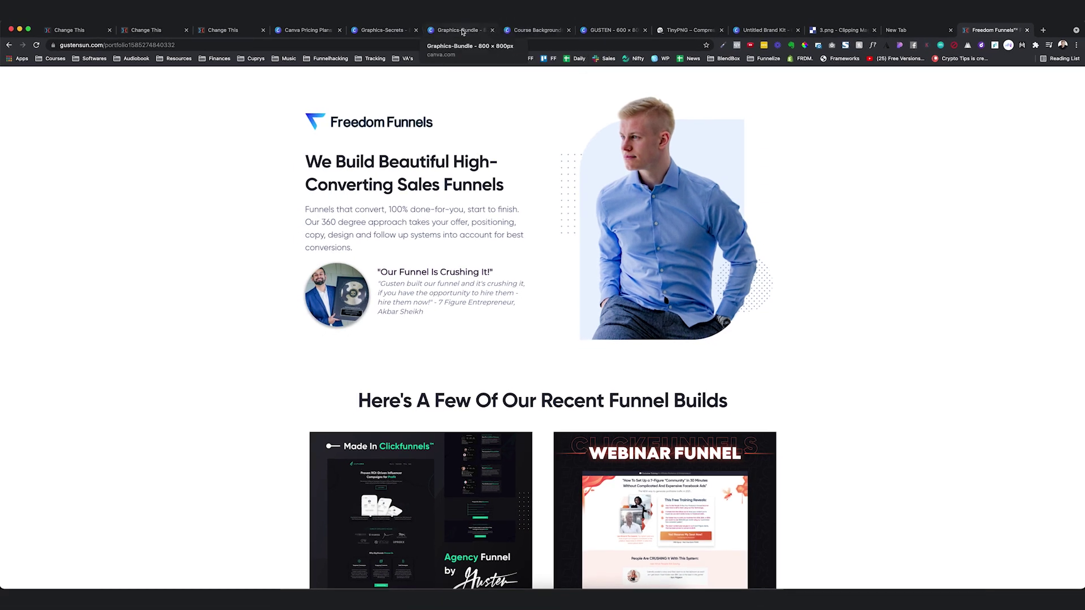
# - Switch to the Graphics-Bundle design, browse its first pages, and dismiss the File menu unused
pyautogui.click(463, 32)
pyautogui.scroll(-15, 441, 108)
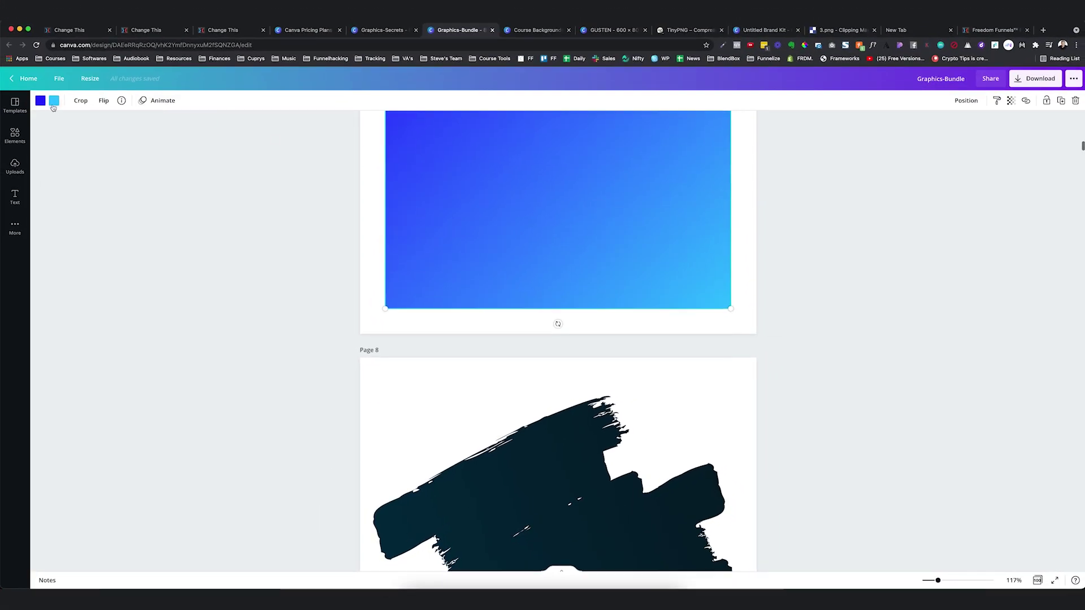
pyautogui.scroll(5, 249, 210)
pyautogui.scroll(-10, 247, 213)
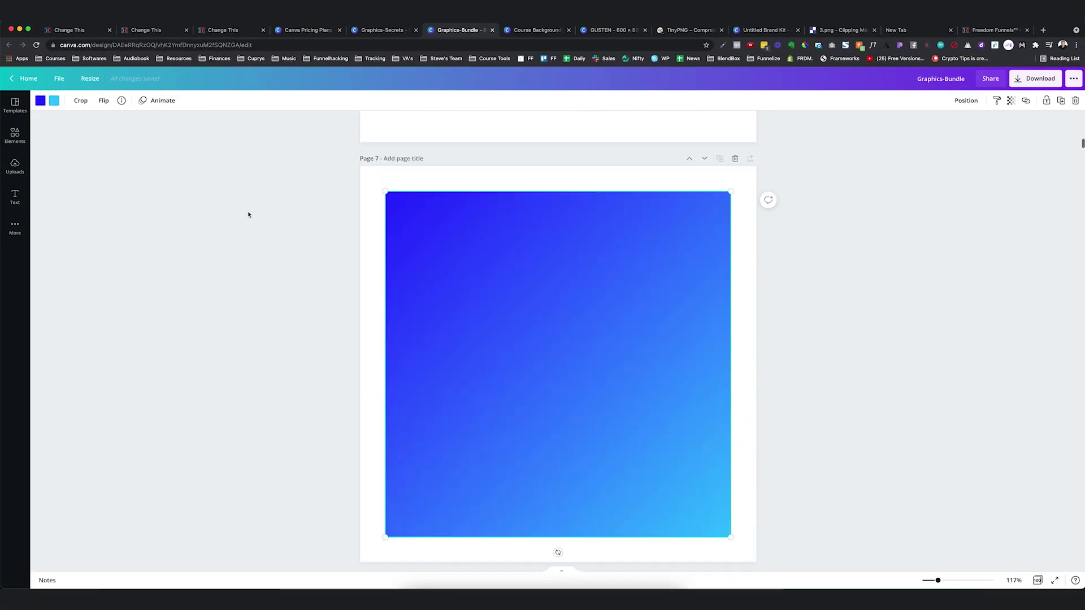
pyautogui.click(59, 78)
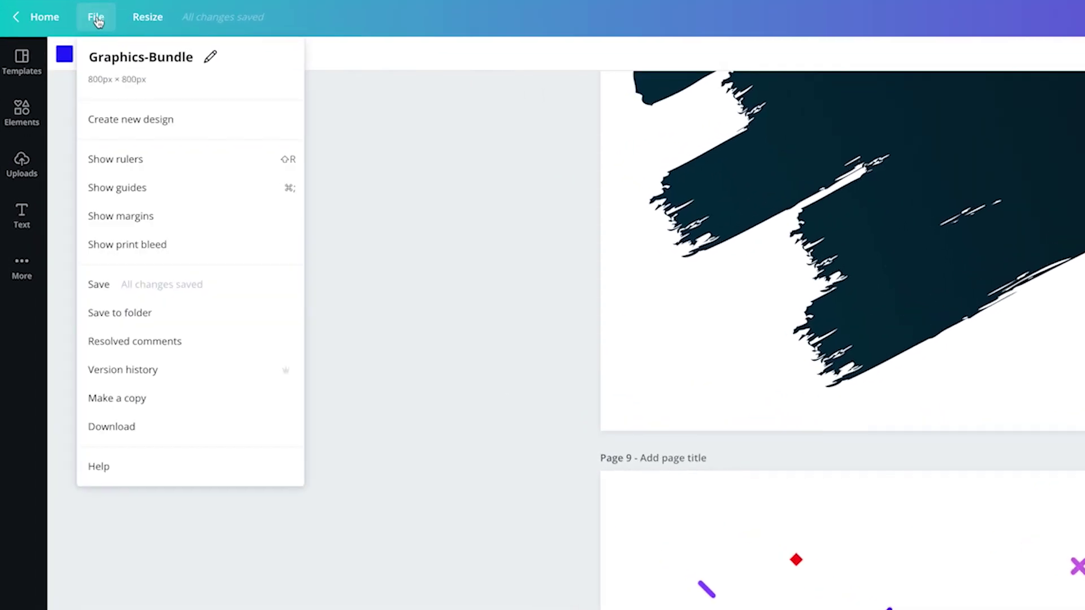
pyautogui.click(530, 276)
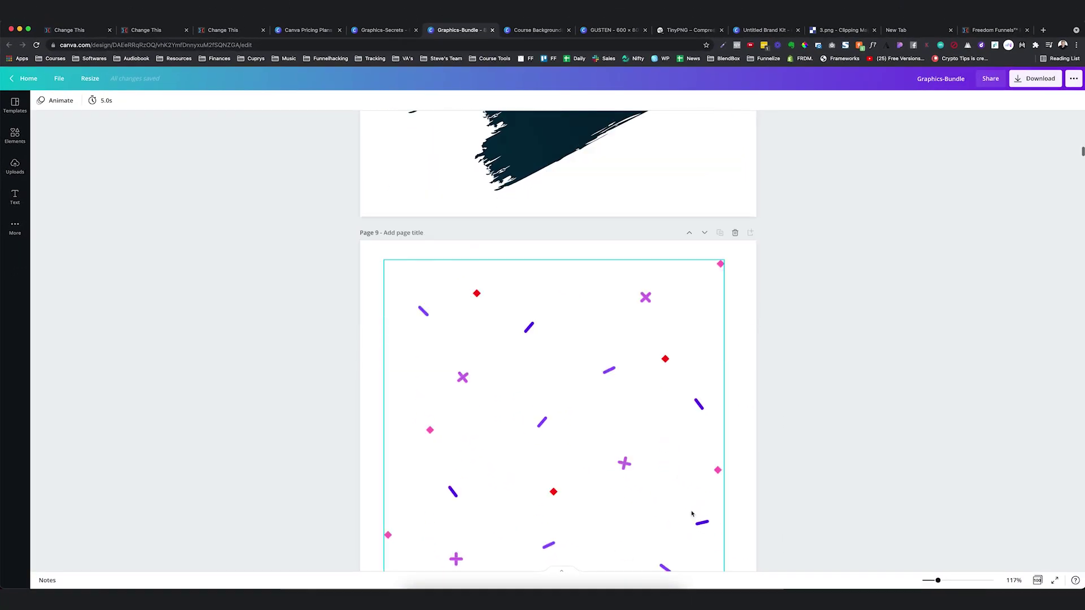
# - Scroll through the gradient and pattern pages, past the Page 19 dot grid and Page 22 dotted diamond
pyautogui.scroll(-10, 678, 452)
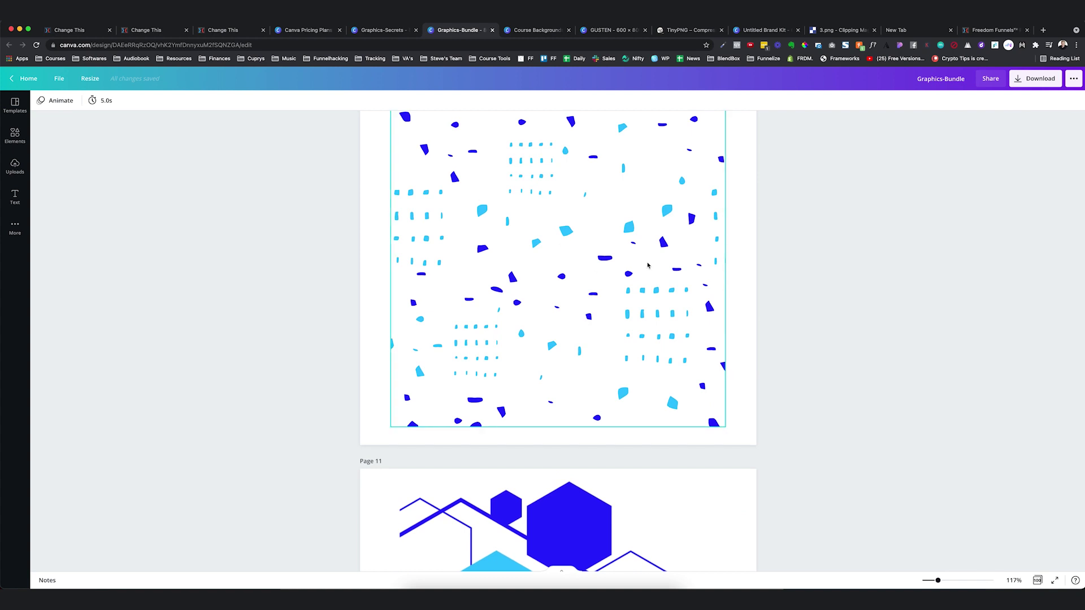
pyautogui.scroll(-12, 635, 355)
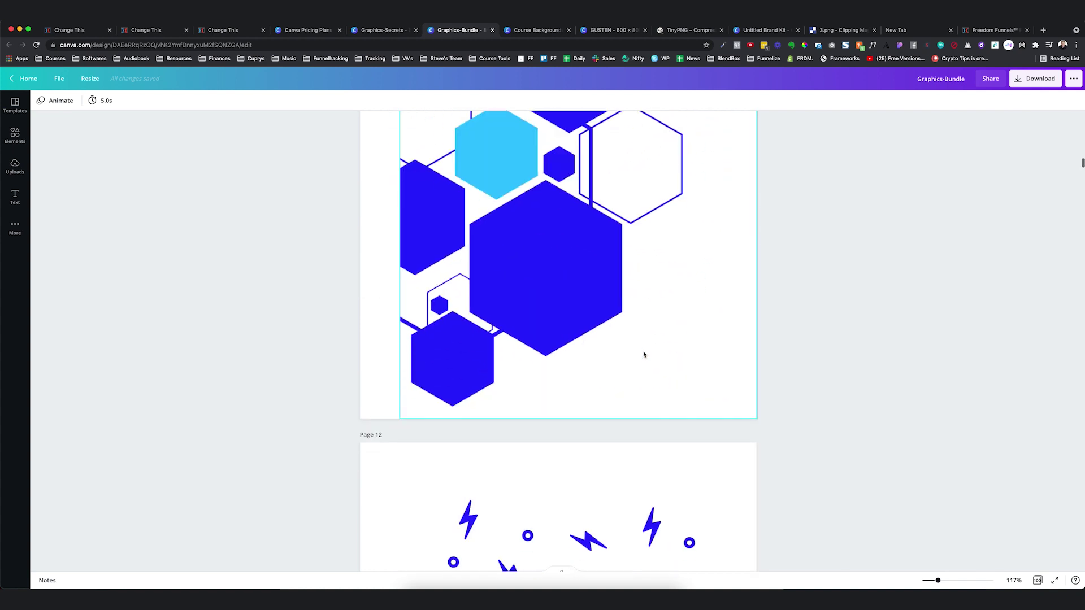
pyautogui.scroll(-5, 627, 325)
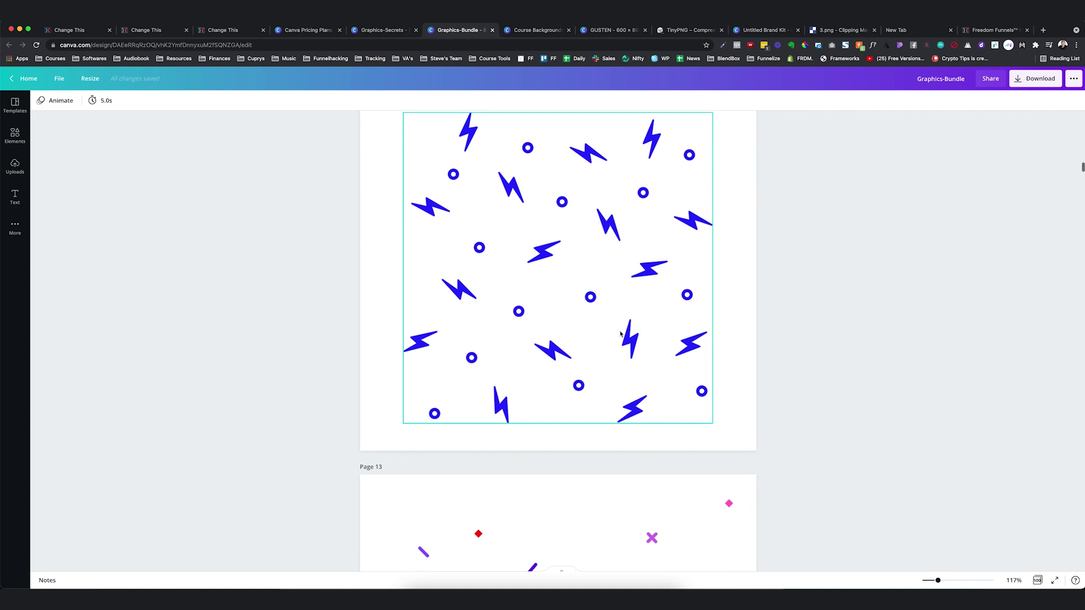
pyautogui.scroll(-15, 620, 330)
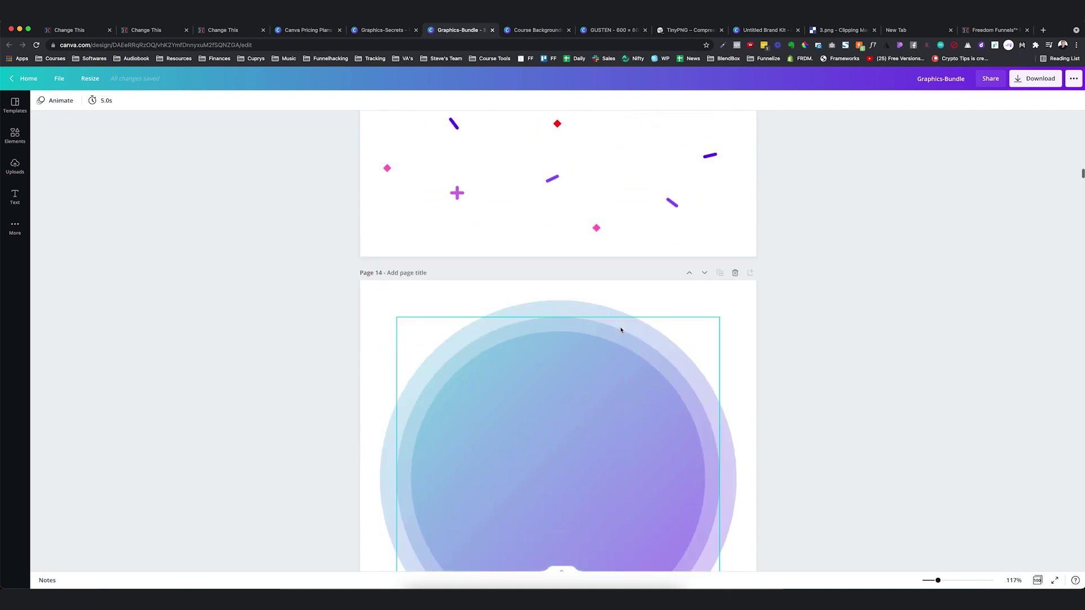
pyautogui.scroll(-20, 622, 330)
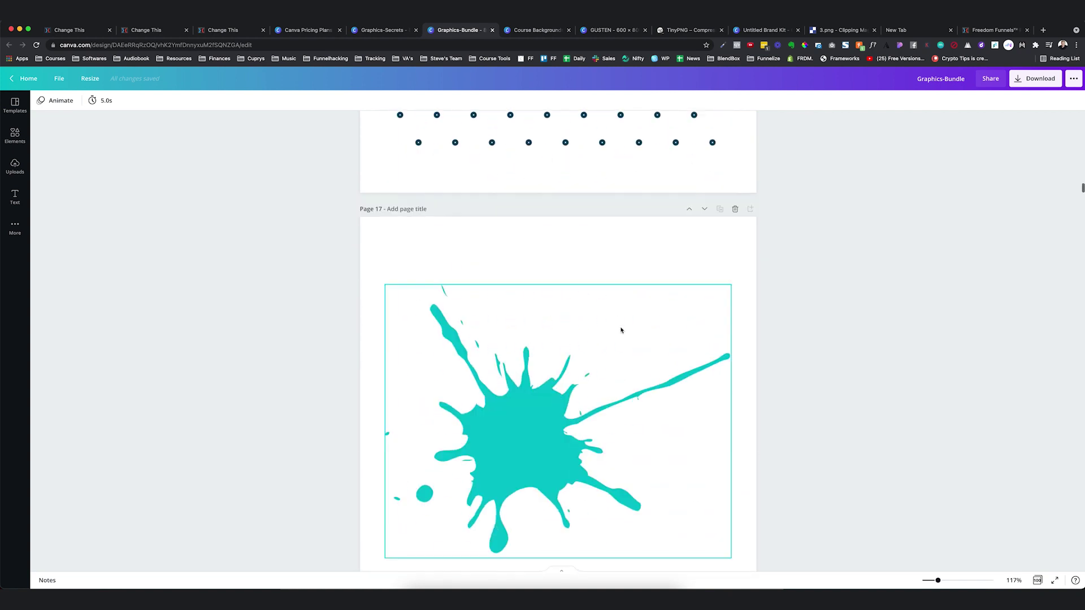
pyautogui.scroll(-15, 622, 330)
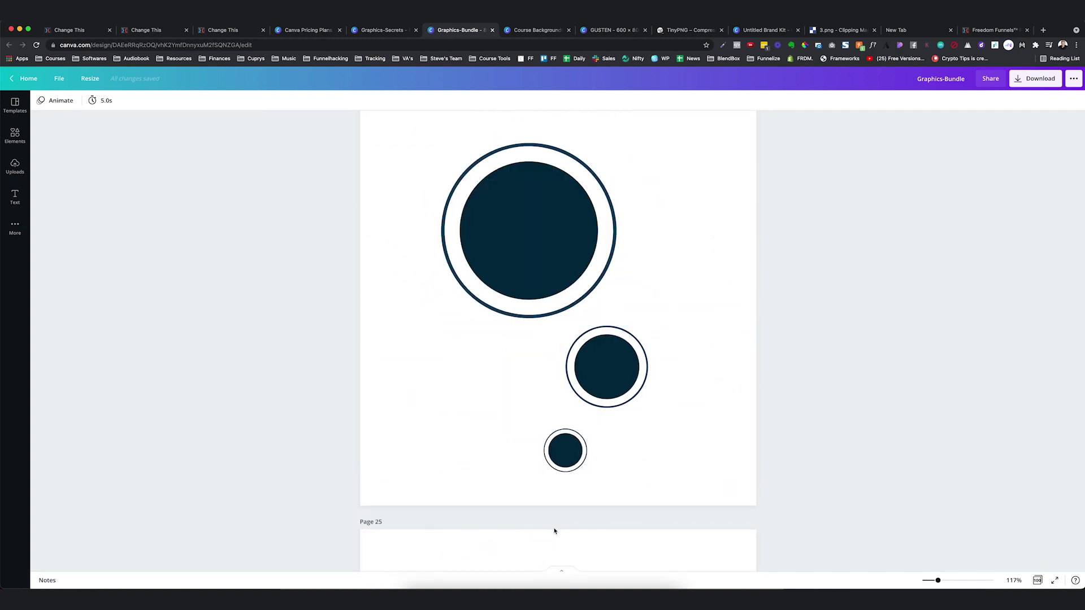
pyautogui.scroll(20, 470, 421)
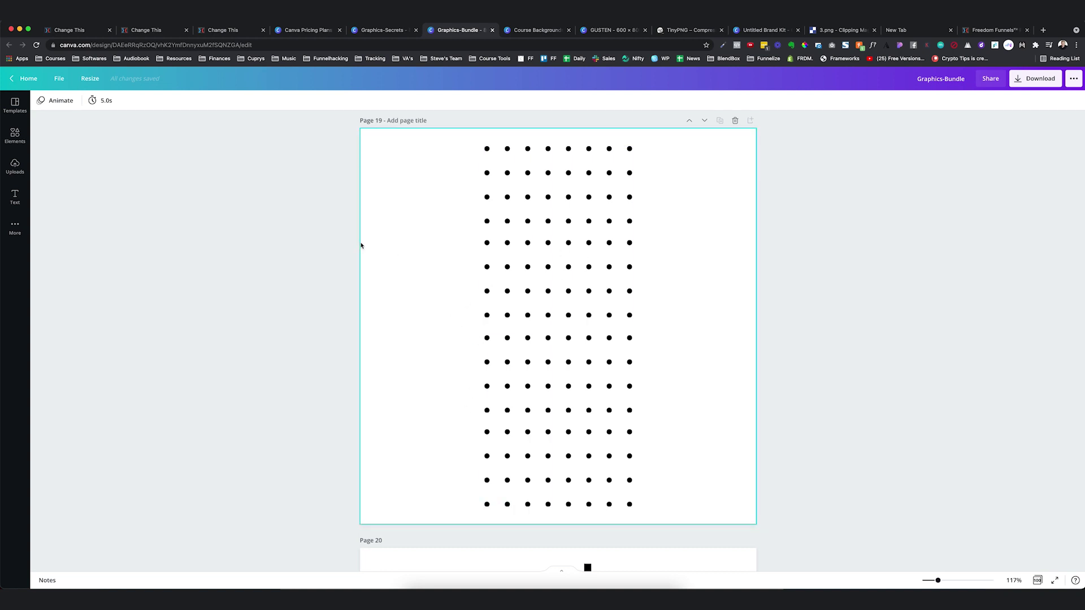
pyautogui.scroll(-20, 474, 193)
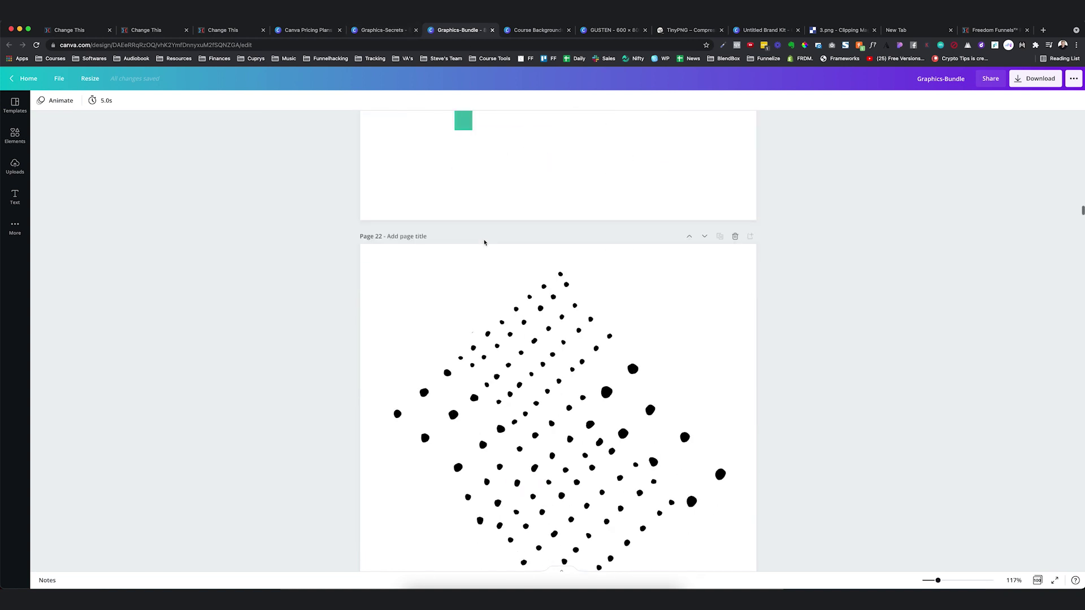
# - Switch to the Graphics-Secrets design and scroll down to the page 9 photo
pyautogui.click(387, 32)
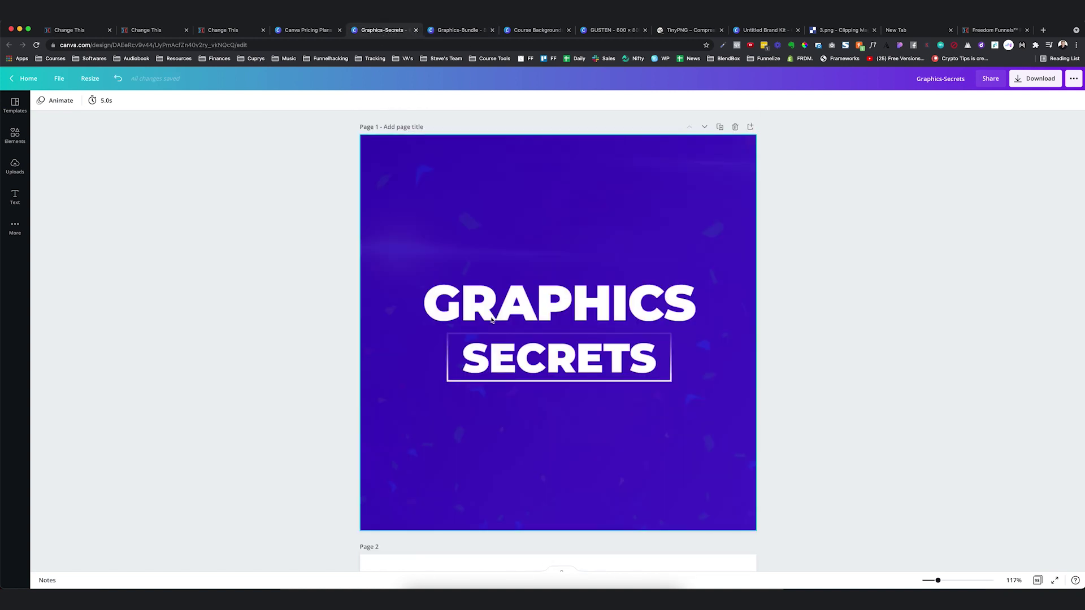
pyautogui.scroll(-6, 492, 317)
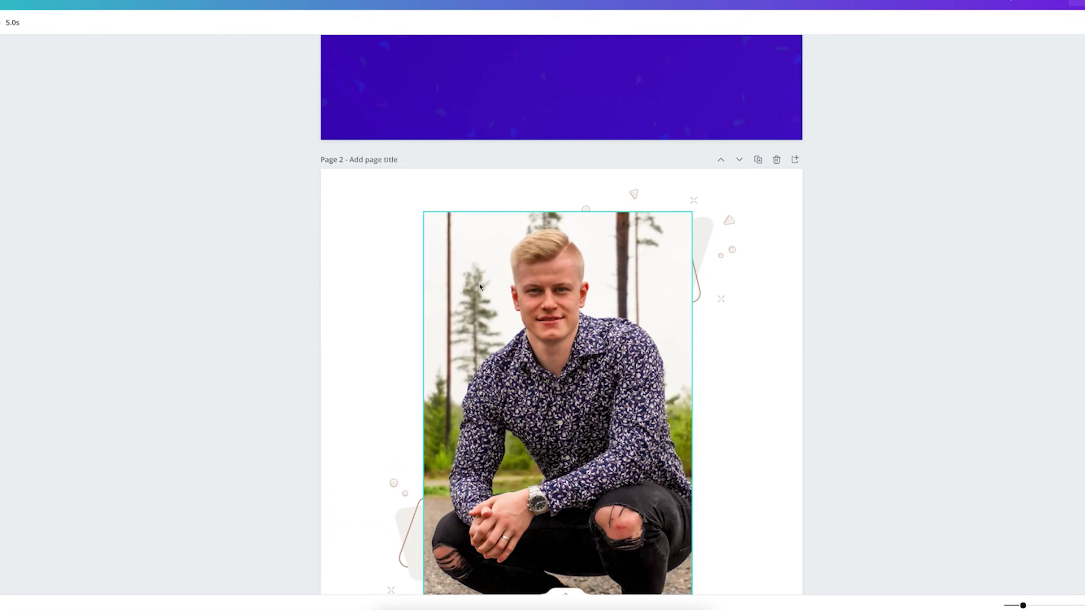
pyautogui.scroll(-3, 480, 287)
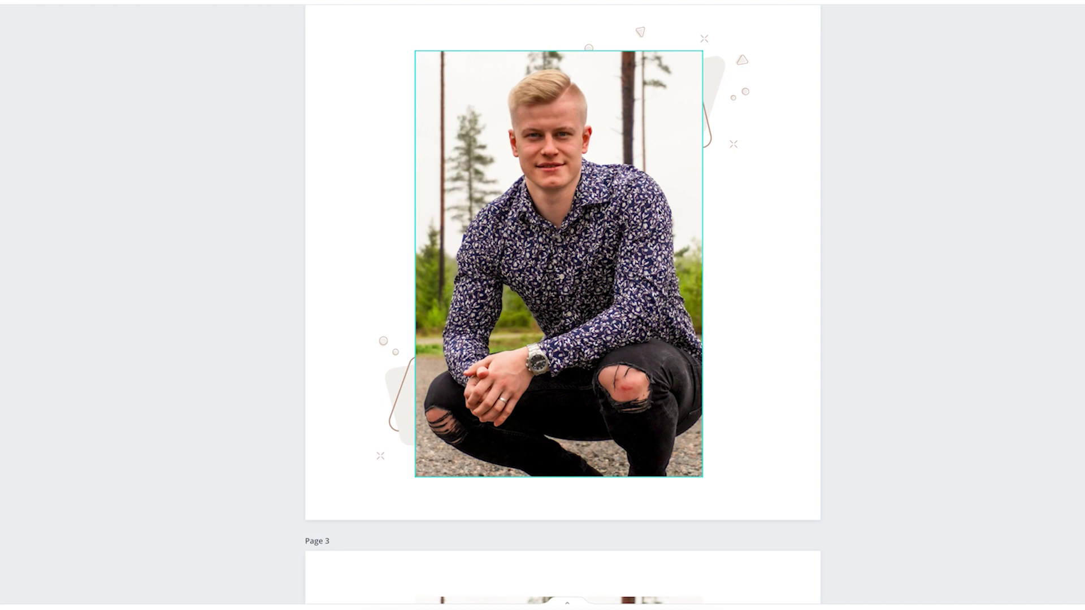
pyautogui.scroll(-15, 792, 92)
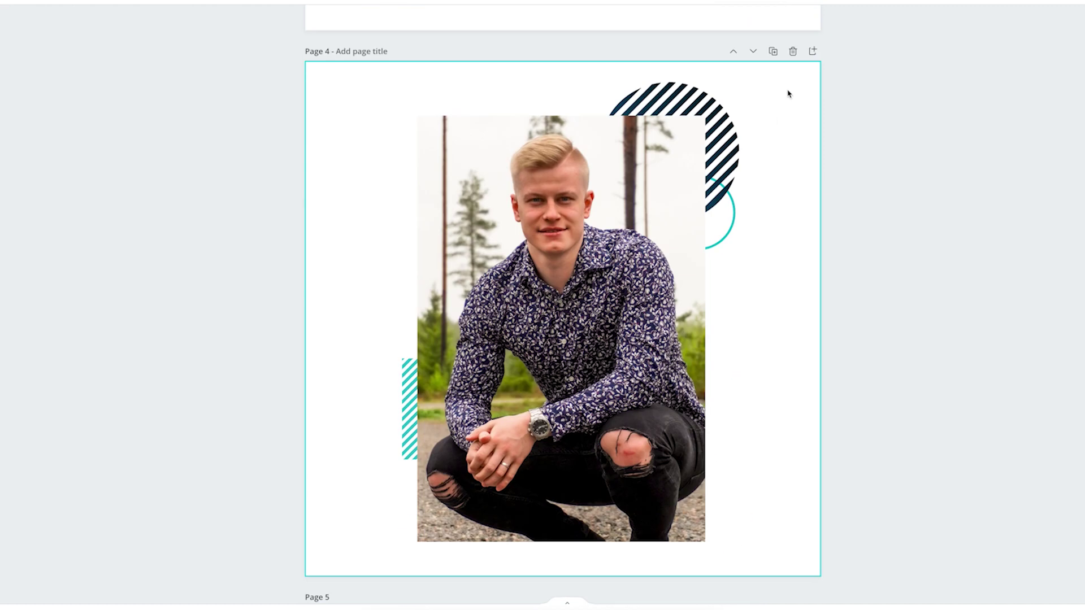
pyautogui.scroll(-15, 789, 93)
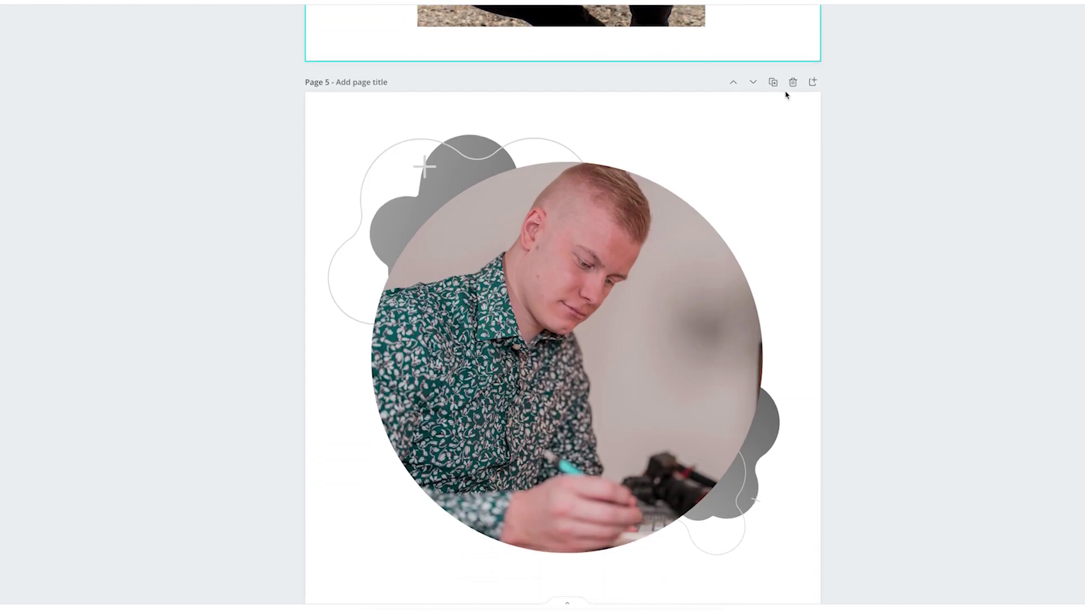
pyautogui.scroll(-10, 308, 113)
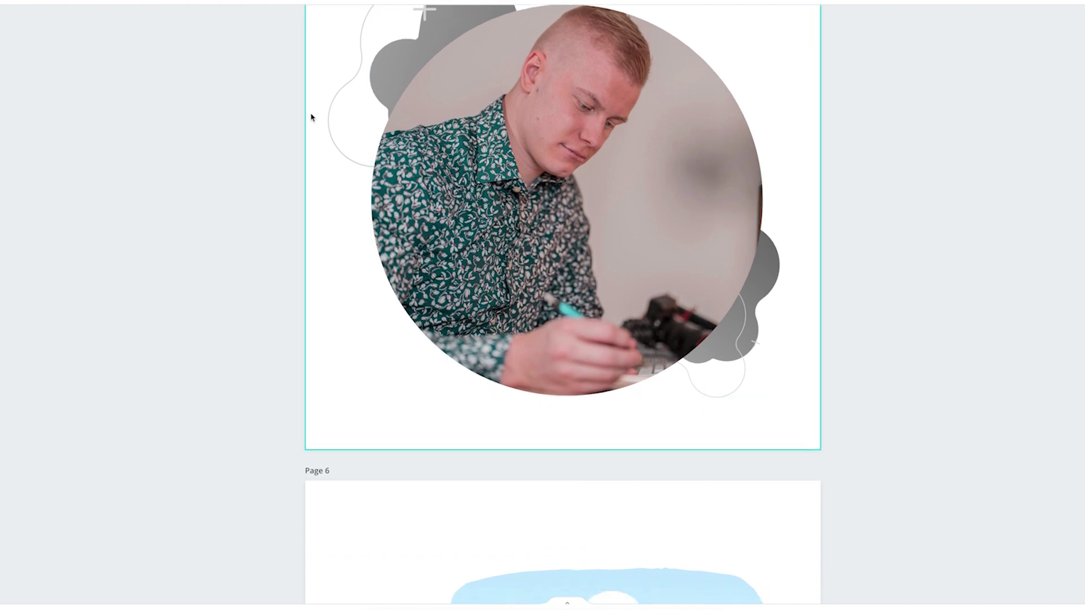
pyautogui.scroll(-20, 310, 119)
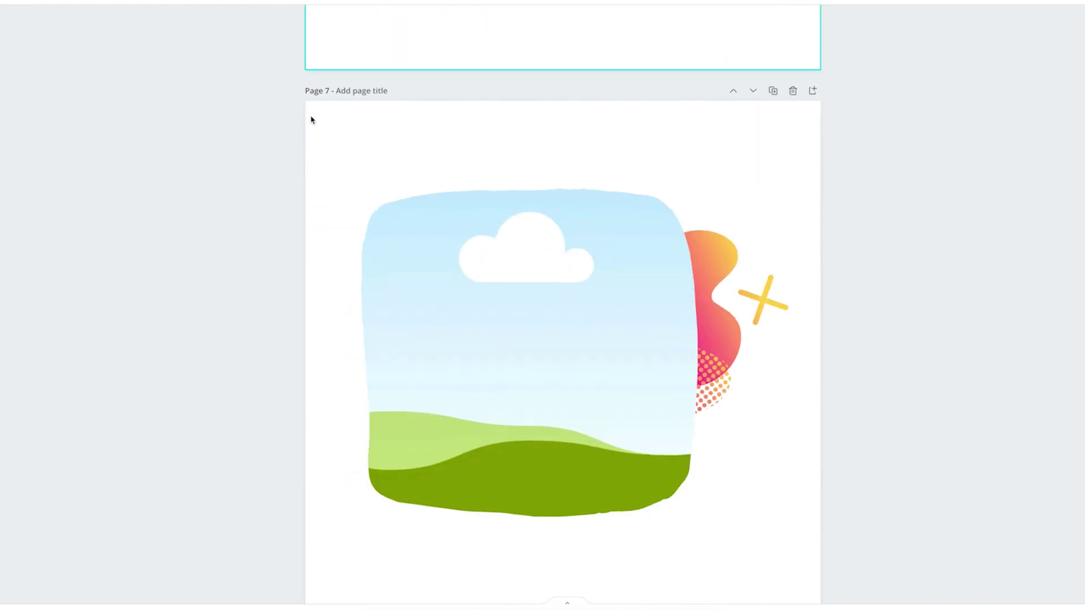
pyautogui.scroll(-6, 311, 116)
pyautogui.scroll(5, 310, 113)
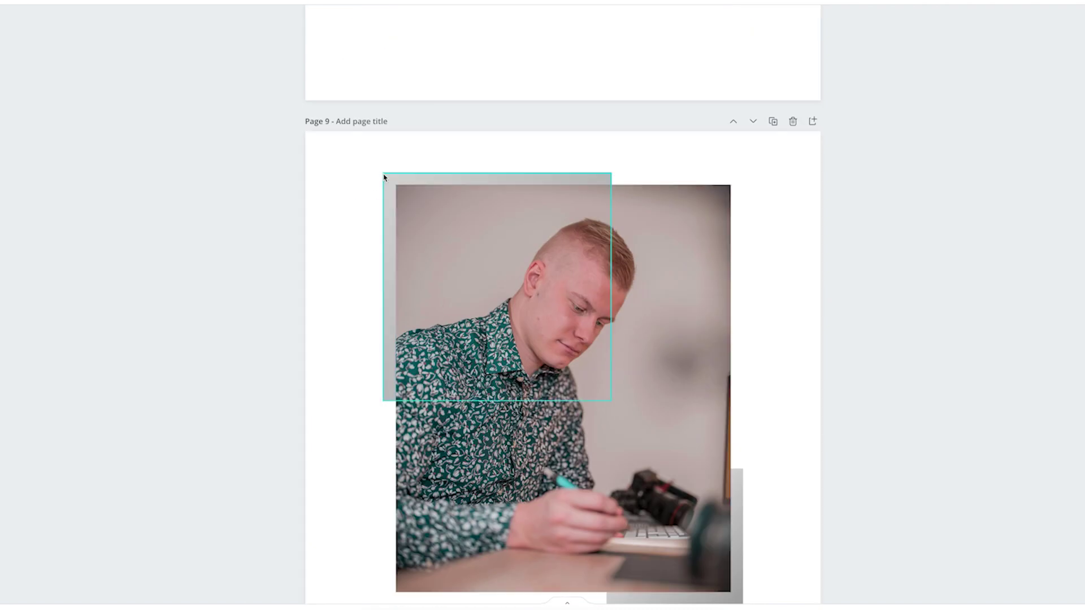
# - Shrink the grey backing frame behind the page 9 photo by dragging its corner
pyautogui.moveTo(612, 401); pyautogui.dragTo(644, 433)
pyautogui.click(748, 328)
# - Move the confetti cluster slightly right beside the laptop on page 12
pyautogui.scroll(-2, 748, 328)
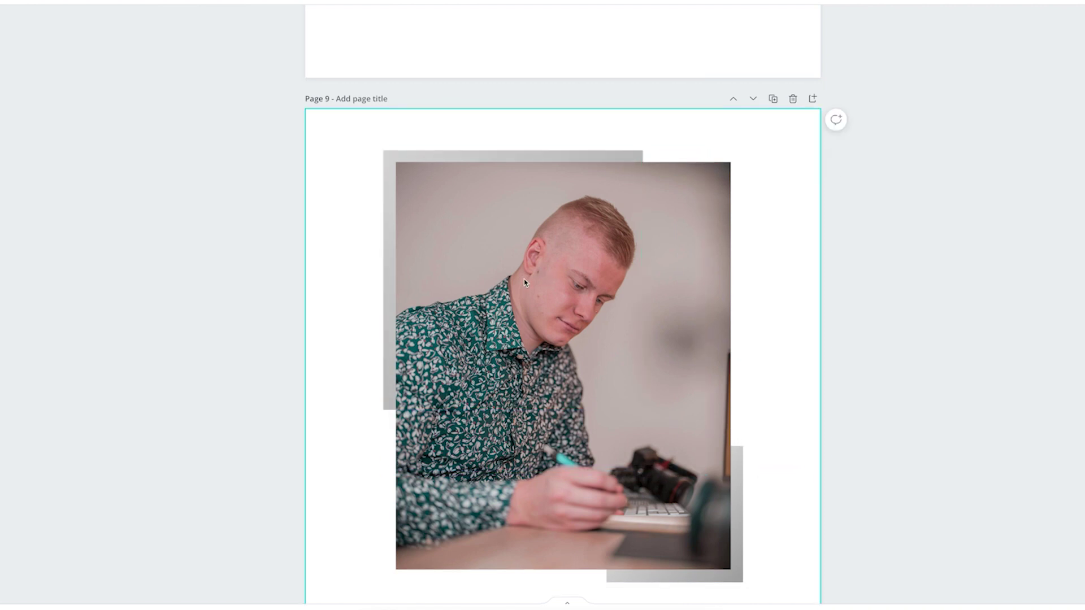
pyautogui.click(447, 136)
pyautogui.scroll(-15, 462, 176)
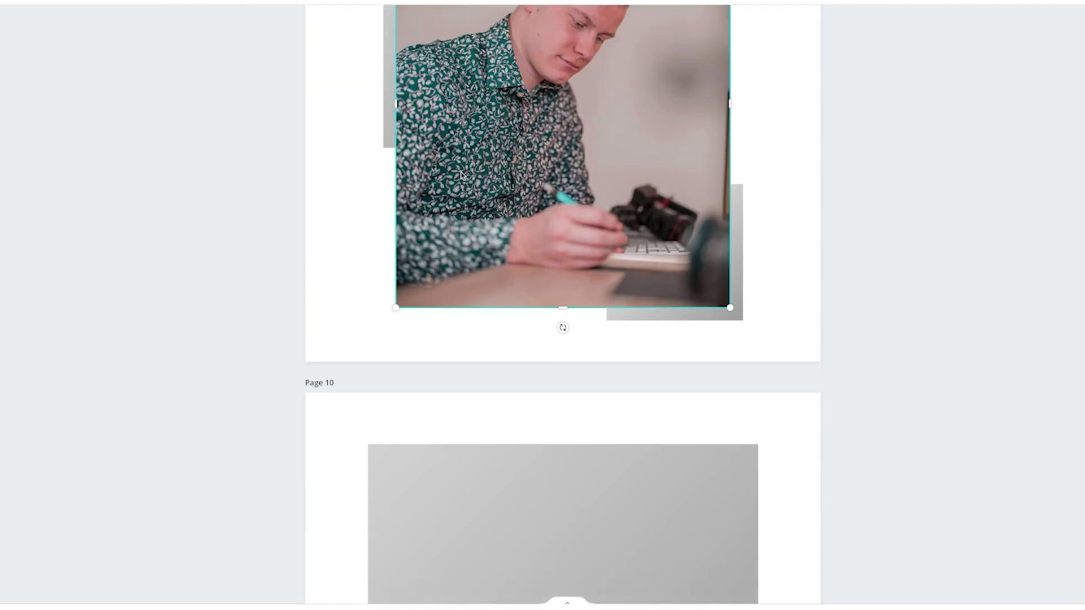
pyautogui.scroll(-10, 531, 261)
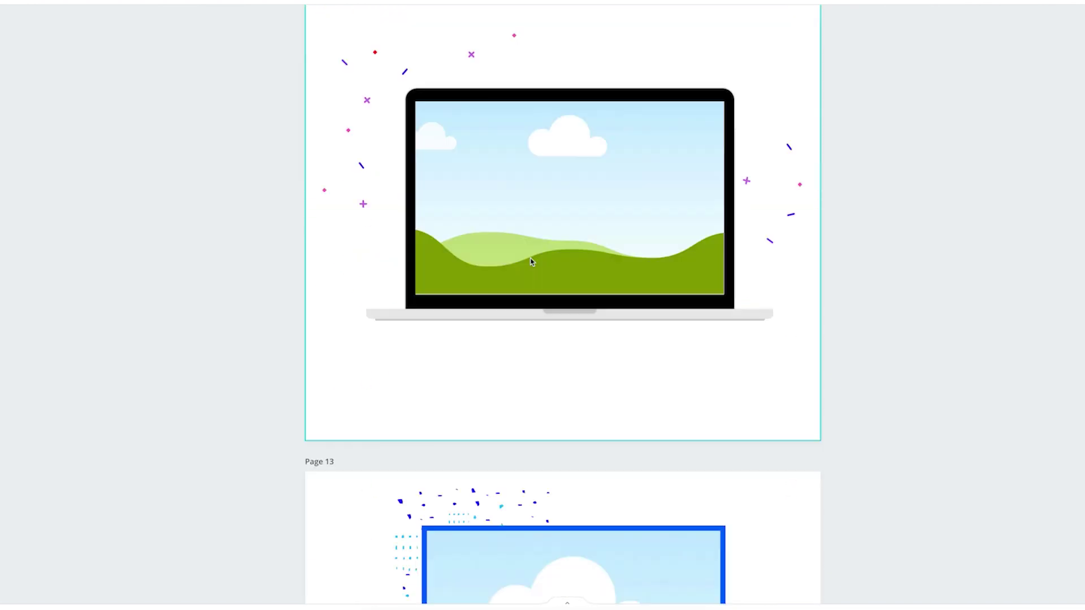
pyautogui.scroll(3, 532, 260)
pyautogui.click(608, 261)
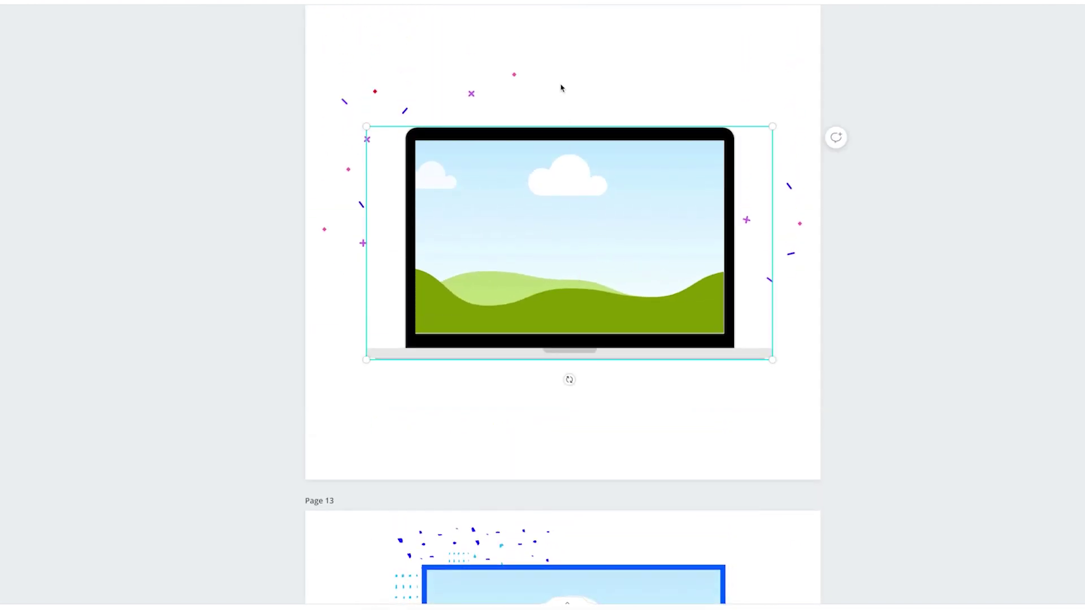
pyautogui.moveTo(478, 82)
pyautogui.mouseDown()
pyautogui.moveTo(503, 69)
pyautogui.moveTo(496, 82)
pyautogui.mouseUp()
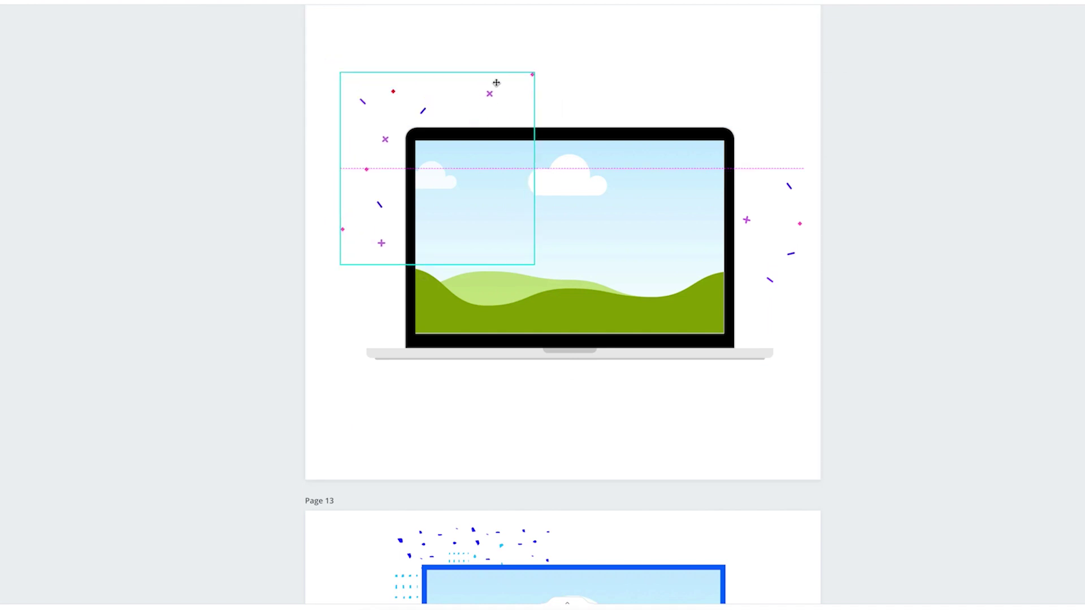
pyautogui.click(237, 182)
pyautogui.scroll(-20, 237, 181)
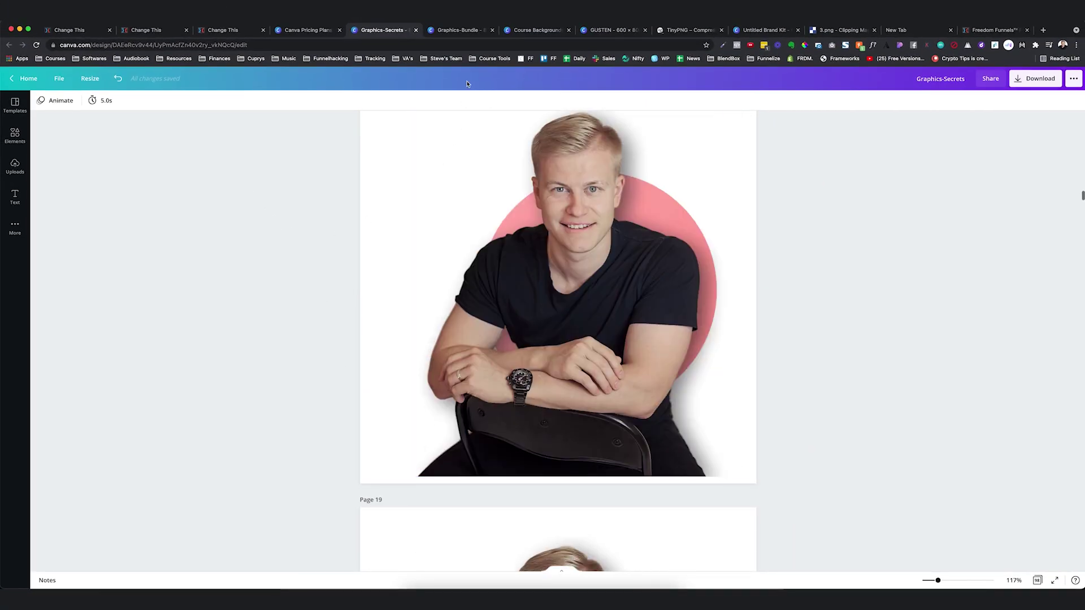
# - Return to the Graphics-Bundle design and locate the chevron-dot rows on Page 26
pyautogui.click(456, 30)
pyautogui.scroll(-15, 500, 255)
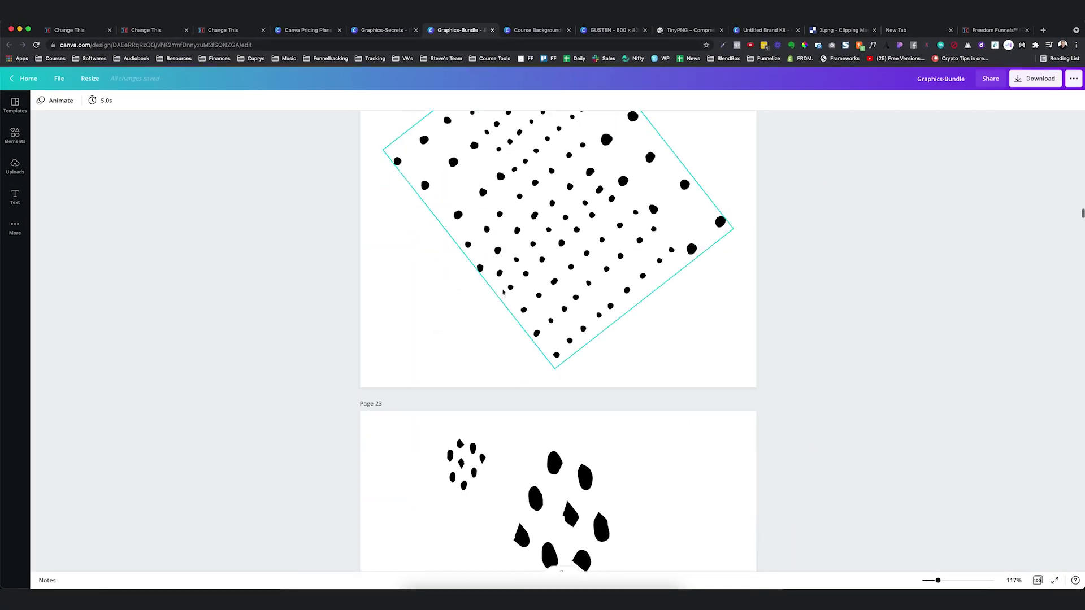
pyautogui.scroll(-8, 500, 293)
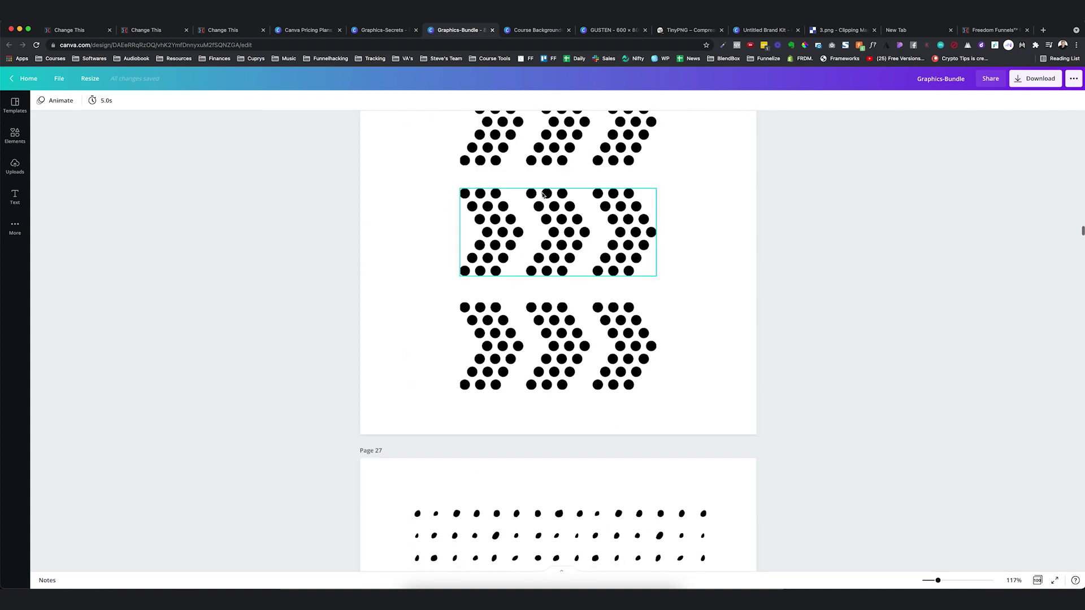
pyautogui.click(542, 226)
pyautogui.scroll(1, 542, 196)
pyautogui.scroll(2, 542, 196)
# - Marquee-select the three chevron-dot rows and prepare a PNG download with transparent background
pyautogui.moveTo(690, 159); pyautogui.dragTo(447, 519)
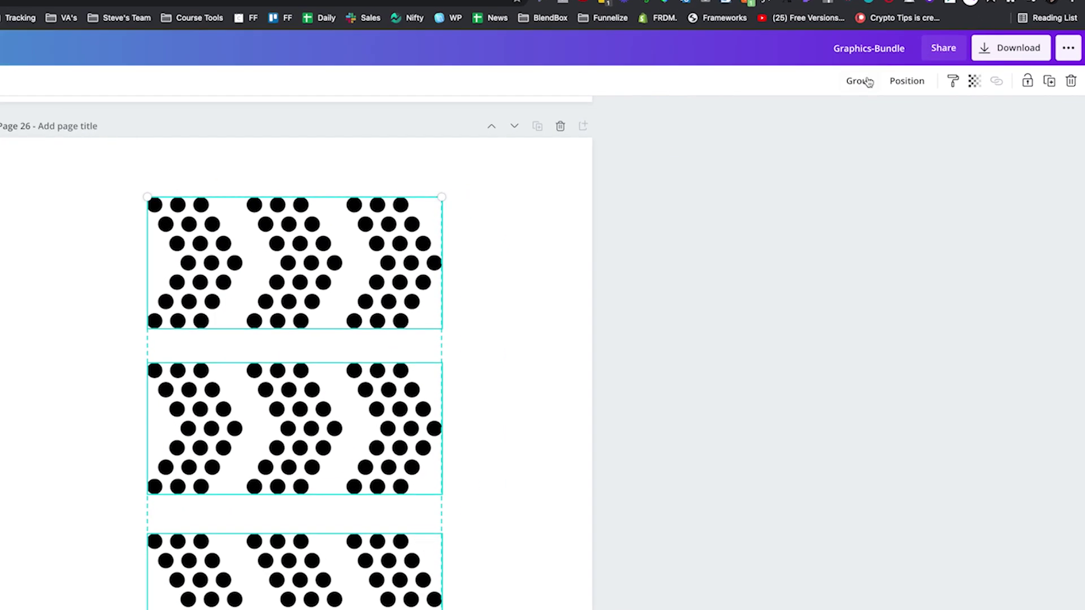
pyautogui.click(1035, 78)
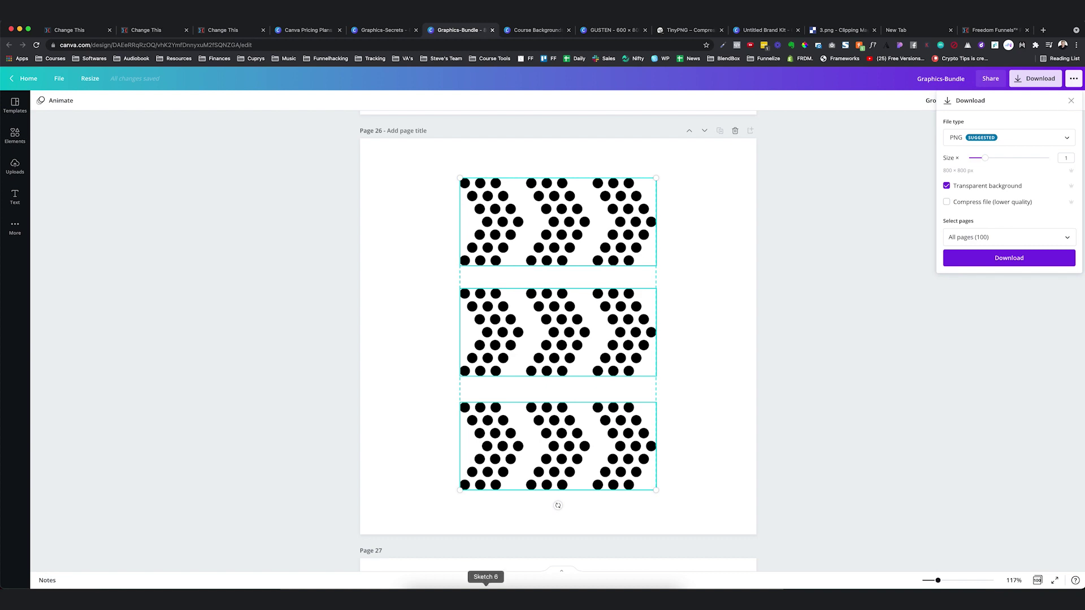
pyautogui.click(485, 596)
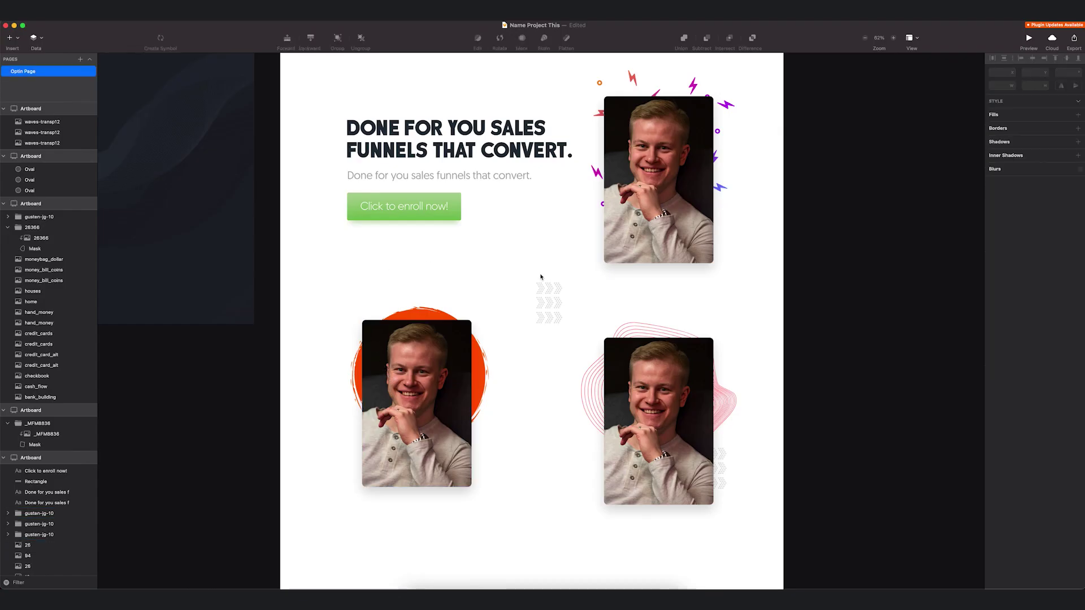
# - Shrink the imported chevron-dot pattern to a smaller size
pyautogui.click(541, 278)
pyautogui.moveTo(577, 275); pyautogui.dragTo(567, 243)
pyautogui.click(695, 141)
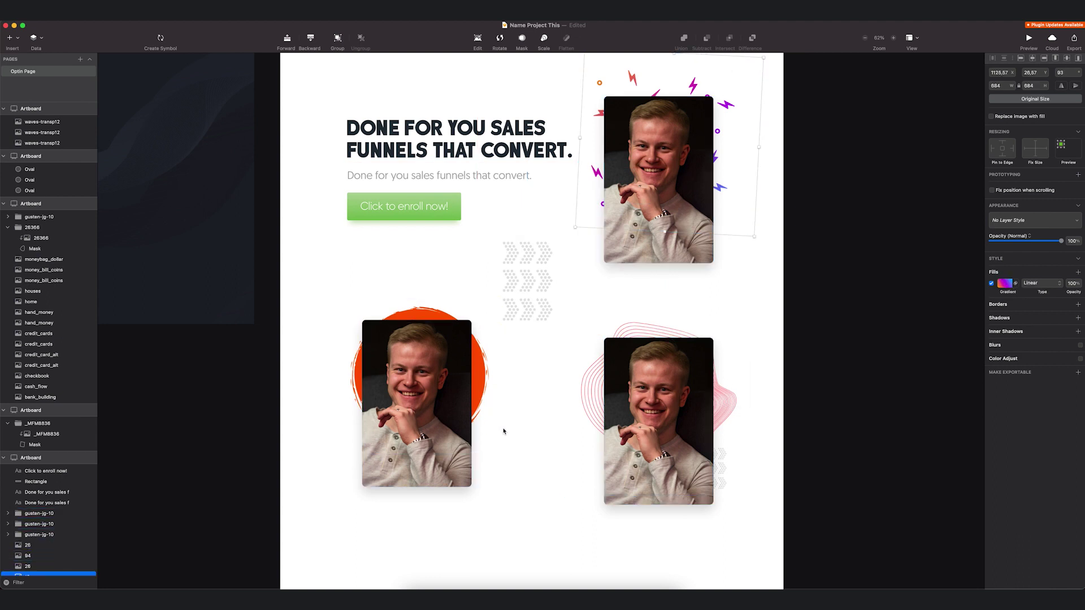
pyautogui.click(519, 277)
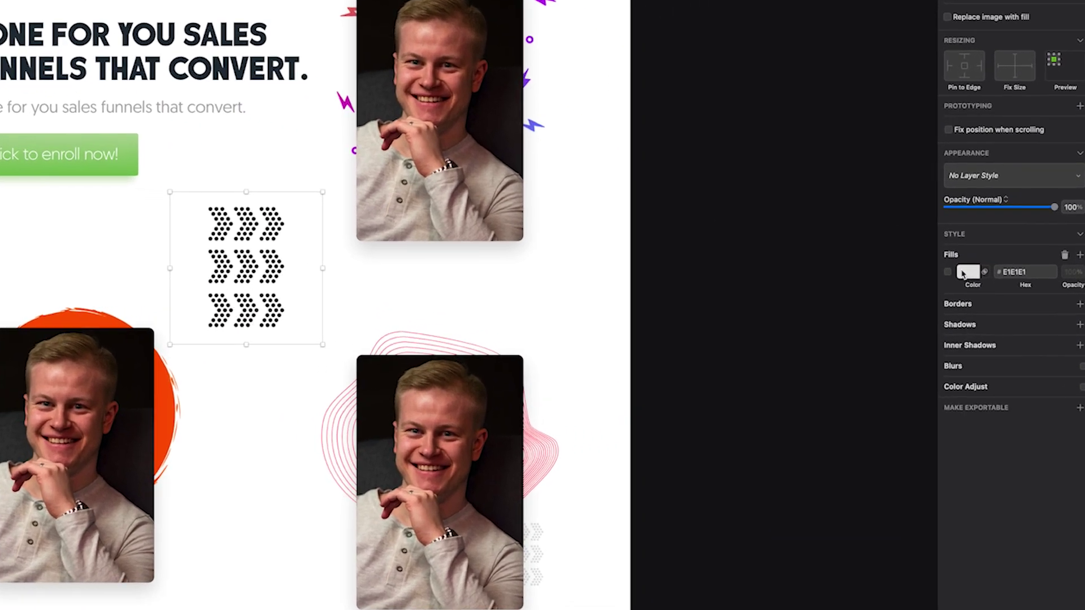
# - Fill the chevron pattern with the purple-pink linear gradient preset and re-angle its handles
pyautogui.click(992, 283)
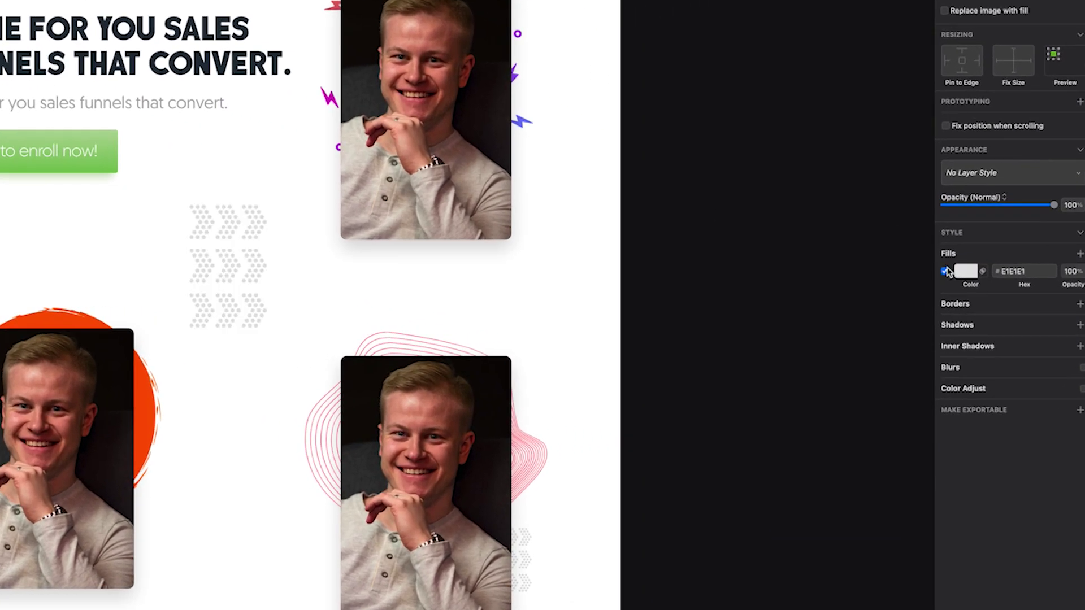
pyautogui.click(975, 282)
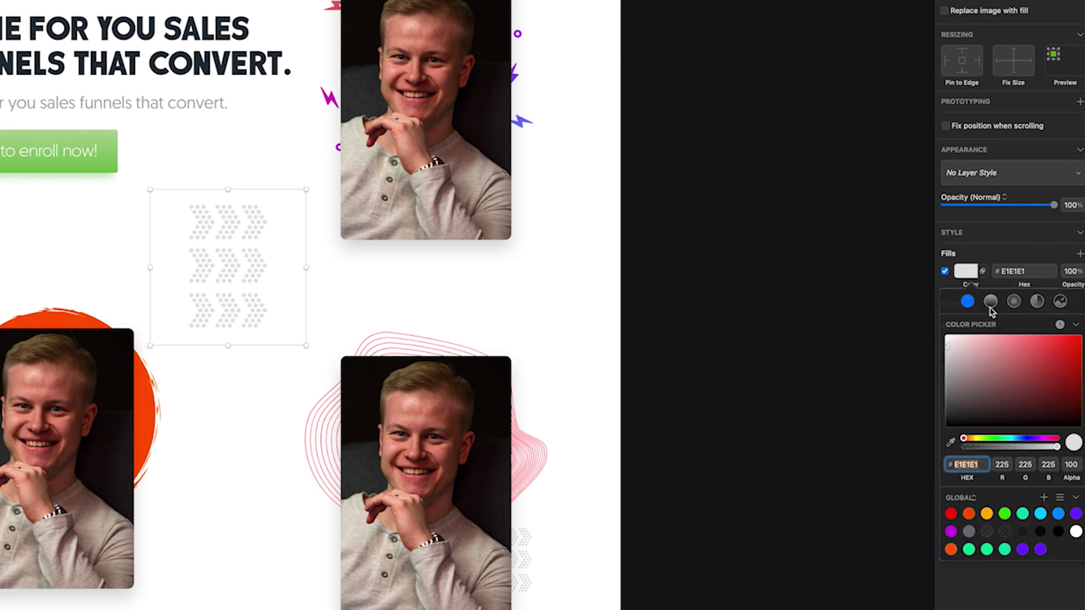
pyautogui.click(991, 301)
pyautogui.click(986, 549)
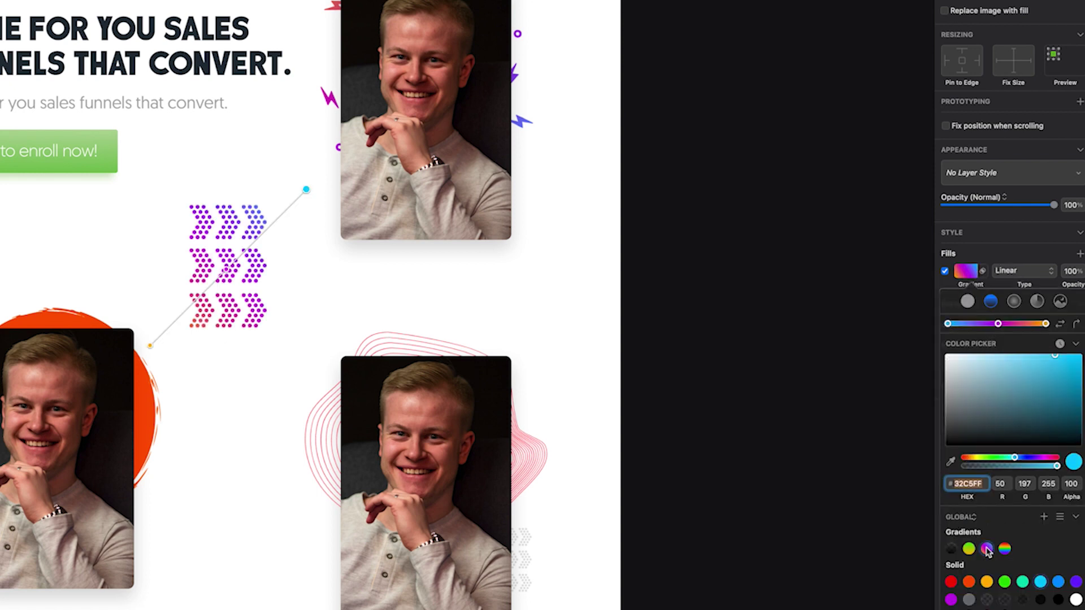
pyautogui.moveTo(150, 346); pyautogui.dragTo(181, 199)
pyautogui.moveTo(305, 189); pyautogui.dragTo(284, 335)
pyautogui.moveTo(182, 200); pyautogui.dragTo(168, 190)
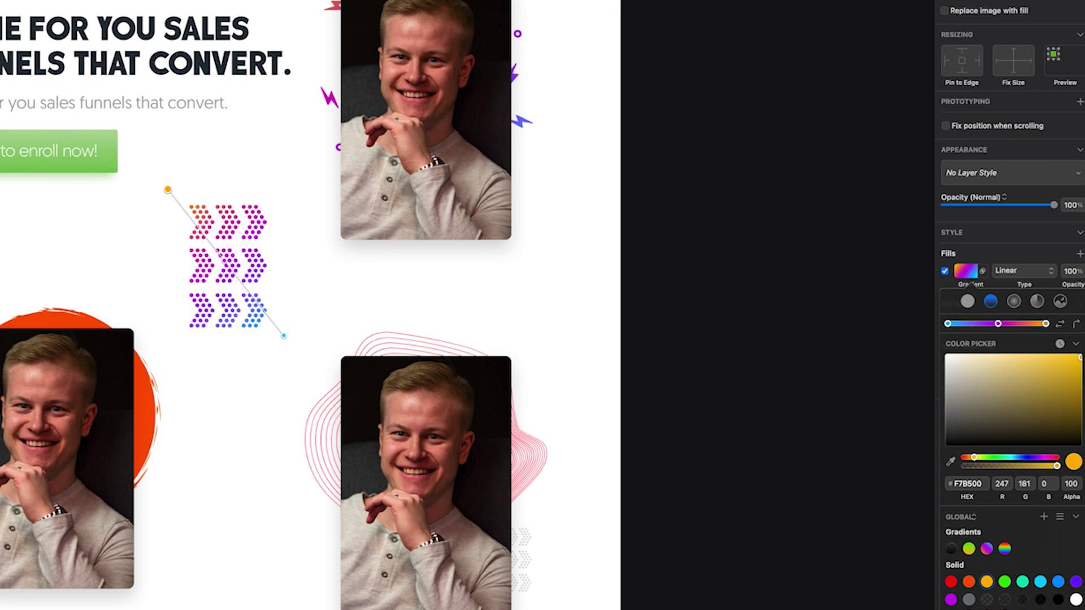
pyautogui.click(200, 529)
# - Paste the gradient style onto the lightning bolts, adjust its stops, and move the bolts up
pyautogui.click(157, 426)
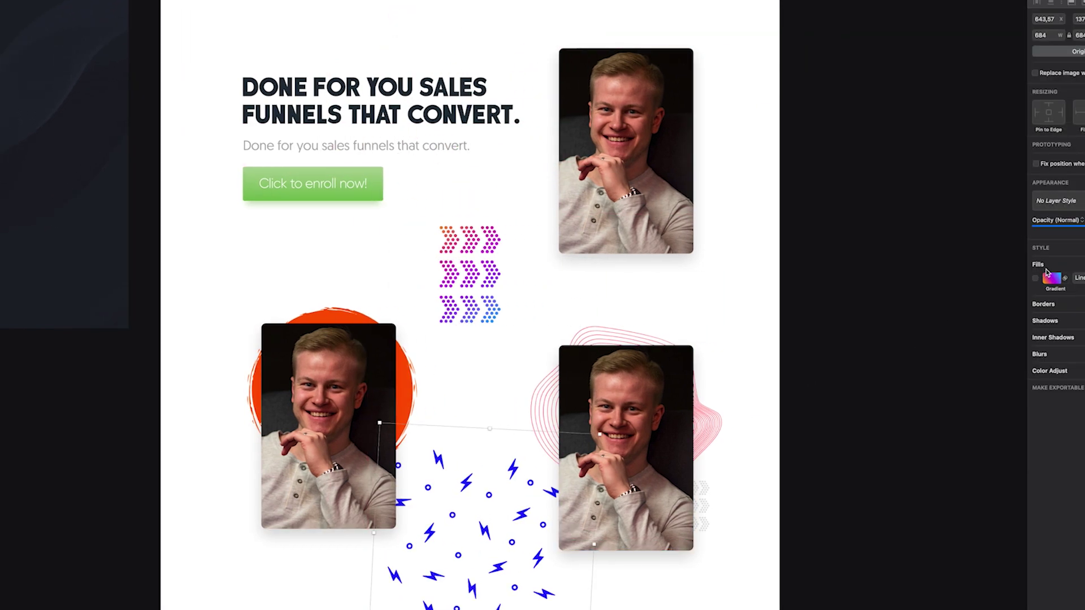
pyautogui.press('super+alt+v')
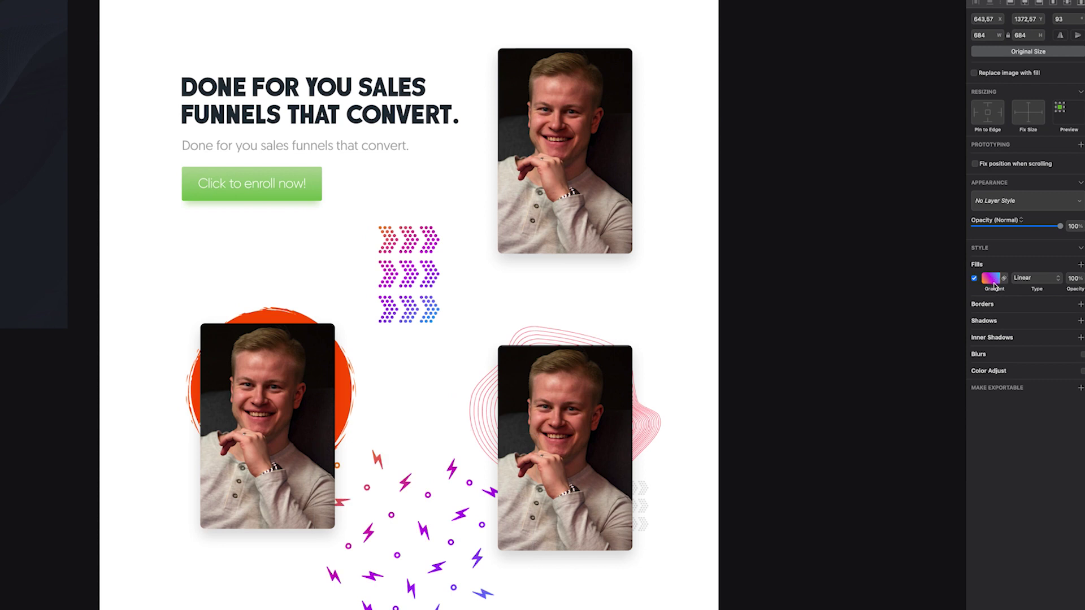
pyautogui.click(994, 285)
pyautogui.click(1053, 320)
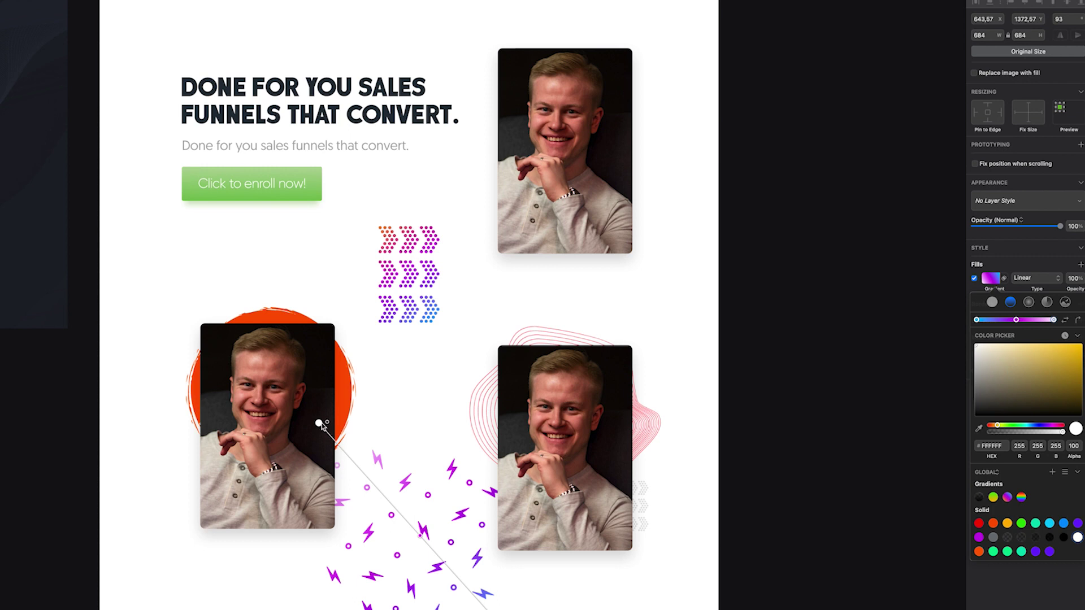
pyautogui.moveTo(342, 454); pyautogui.dragTo(393, 525)
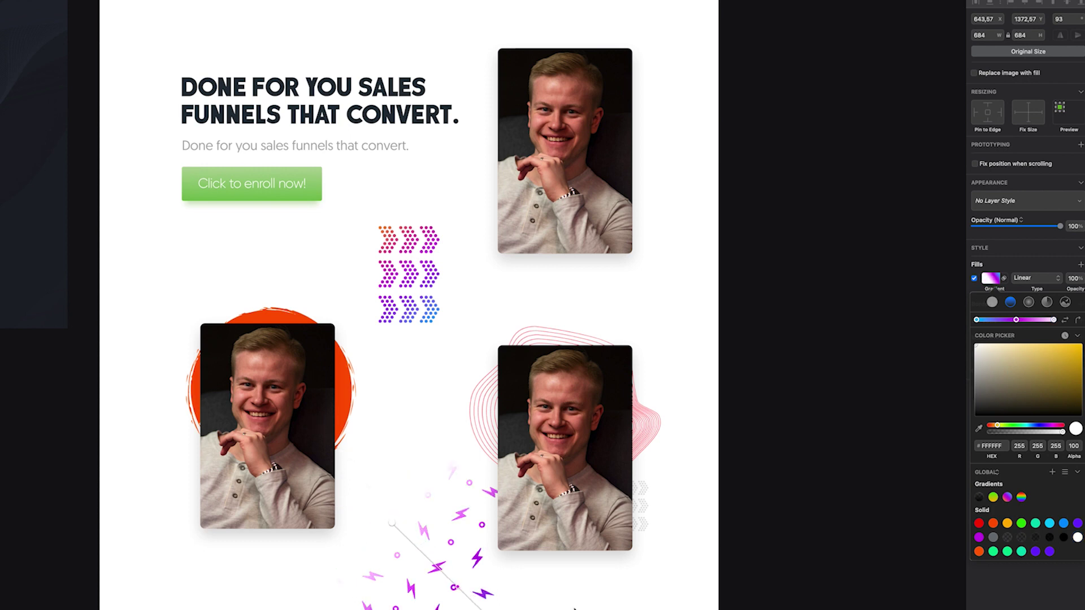
pyautogui.press('Escape')
pyautogui.moveTo(455, 596); pyautogui.dragTo(440, 424)
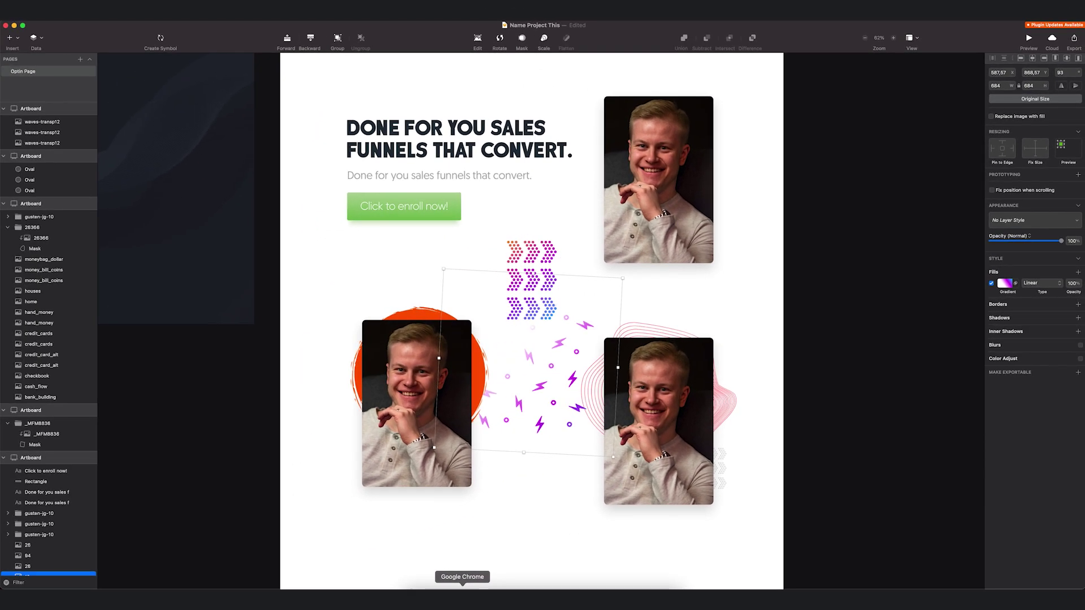
pyautogui.click(462, 589)
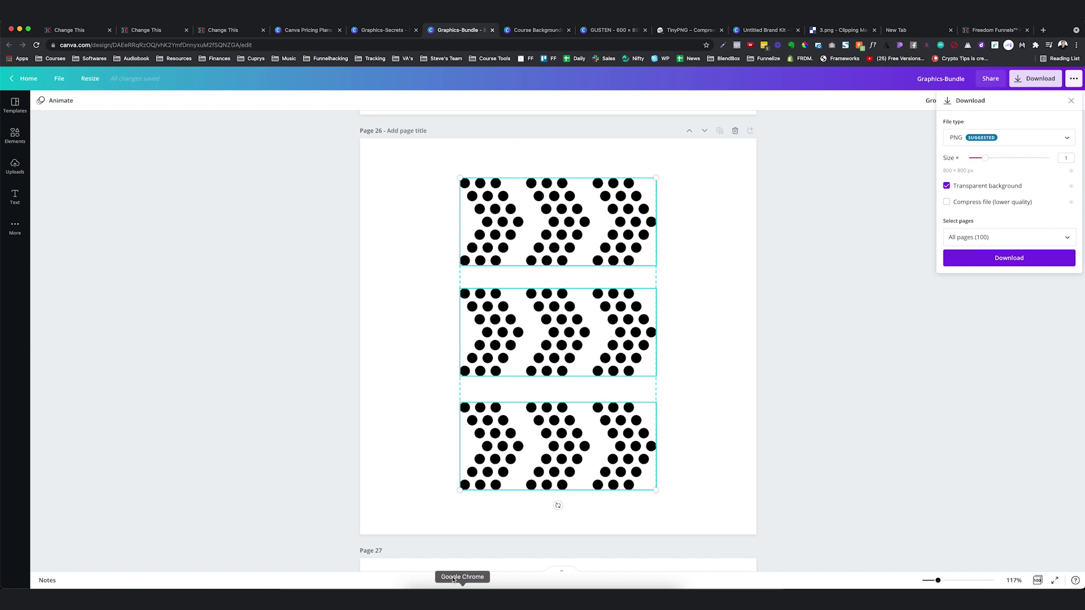
# - Close the download settings and scroll through the Graphics-Secrets template pages
pyautogui.click(668, 269)
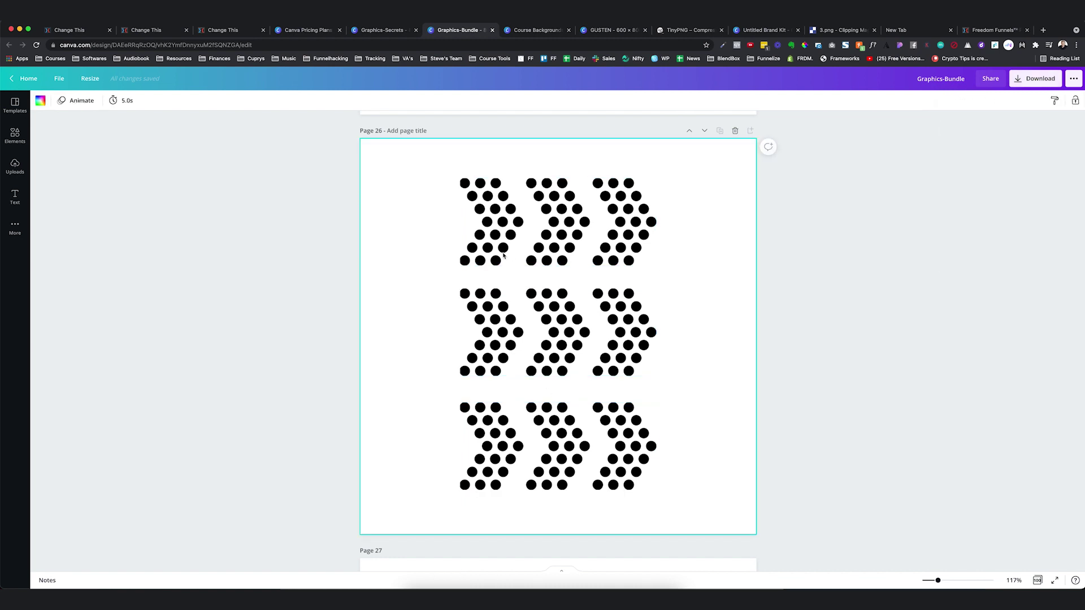
pyautogui.click(369, 32)
pyautogui.scroll(-5, 559, 316)
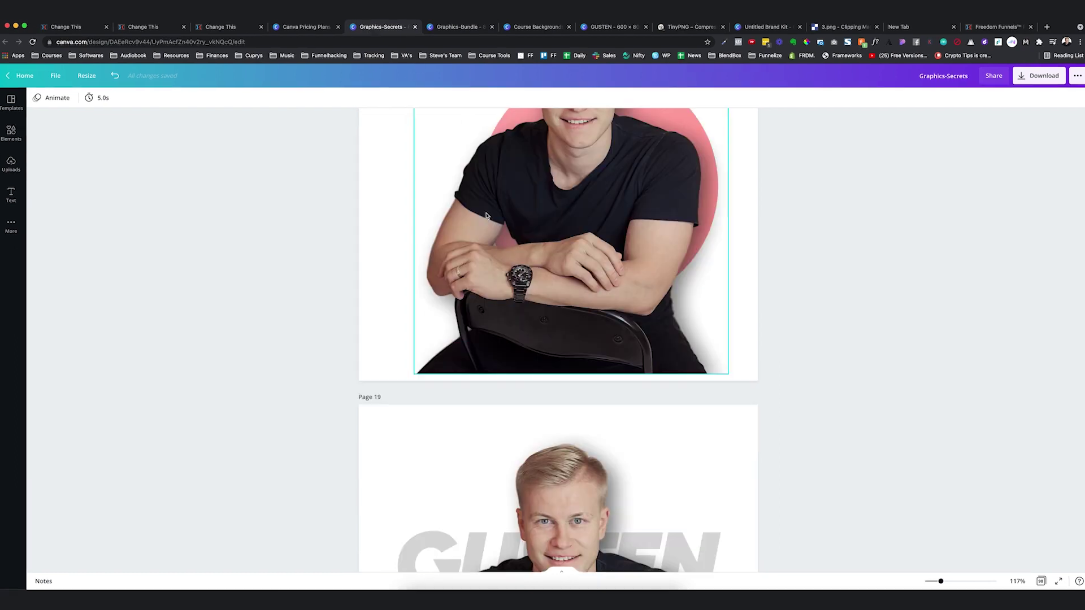
pyautogui.scroll(-20, 476, 173)
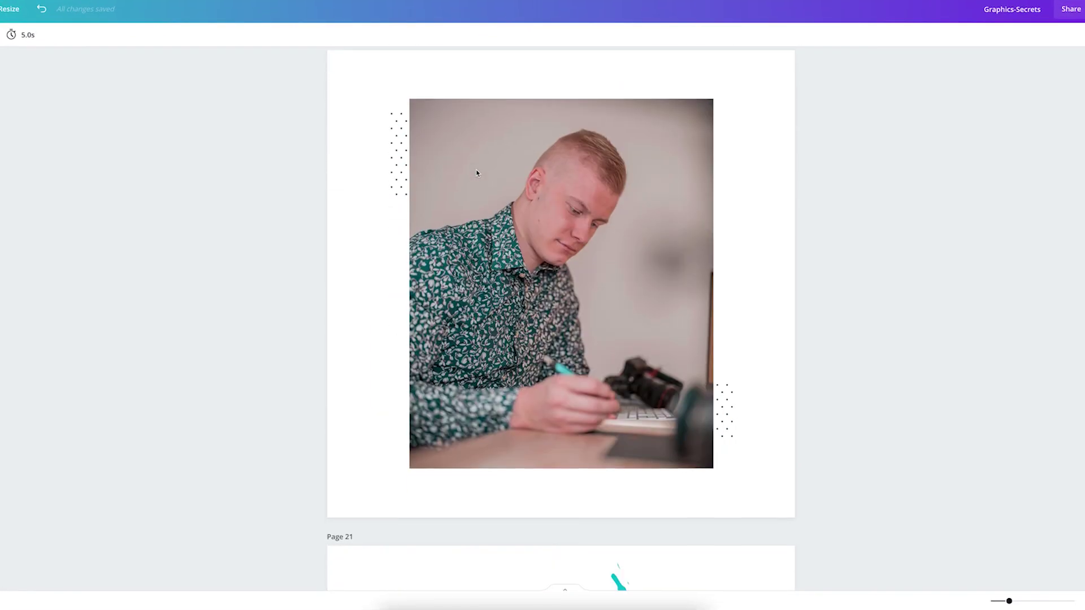
pyautogui.scroll(-12, 476, 174)
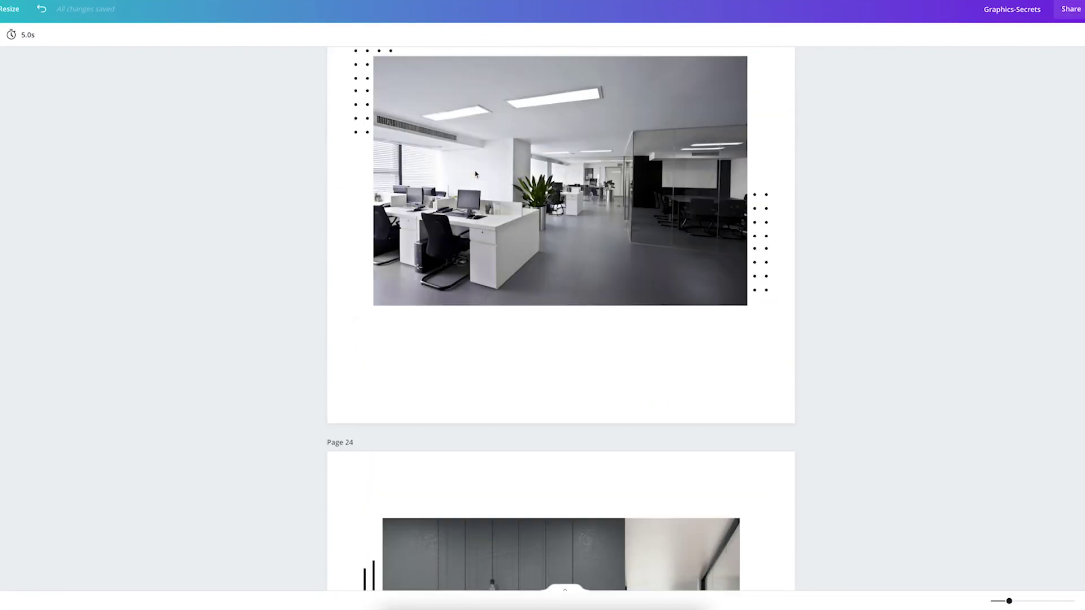
pyautogui.scroll(-6, 476, 174)
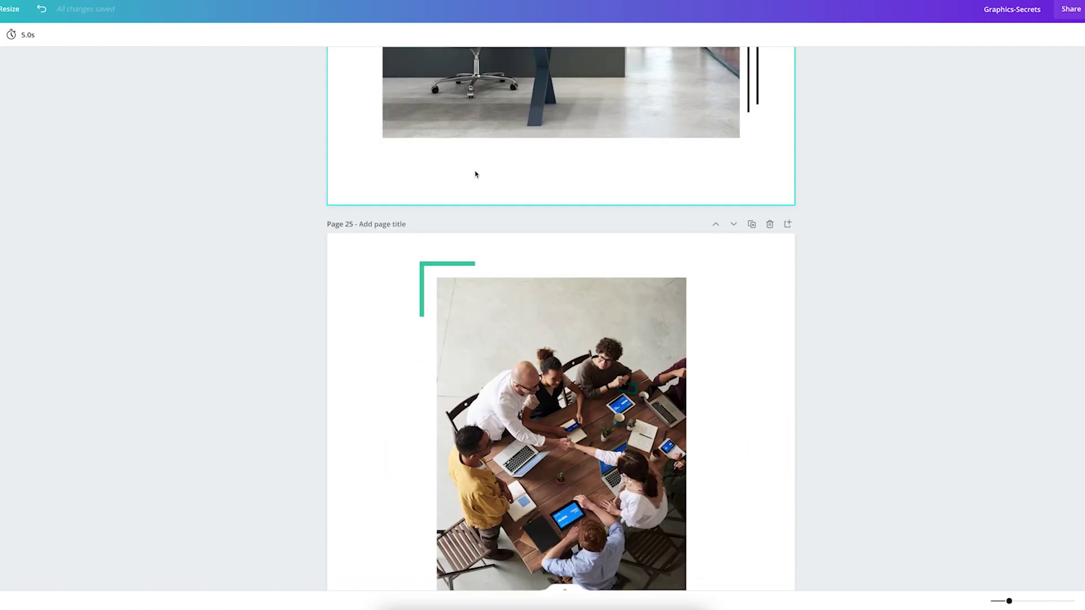
pyautogui.scroll(6, 476, 174)
pyautogui.scroll(-8, 475, 174)
pyautogui.scroll(-5, 475, 174)
pyautogui.scroll(4, 476, 174)
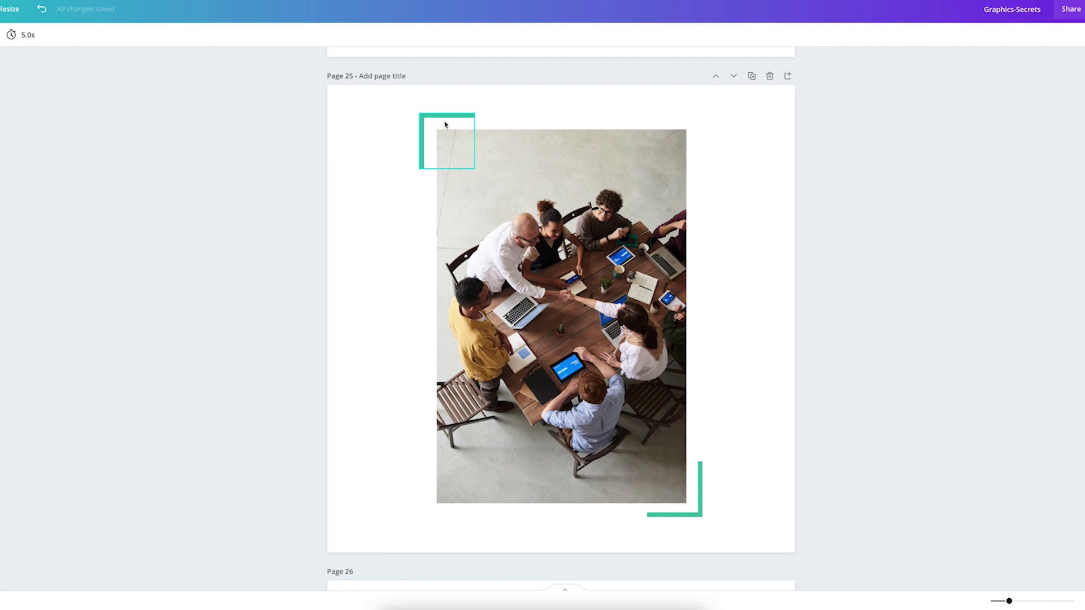
pyautogui.scroll(-10, 676, 459)
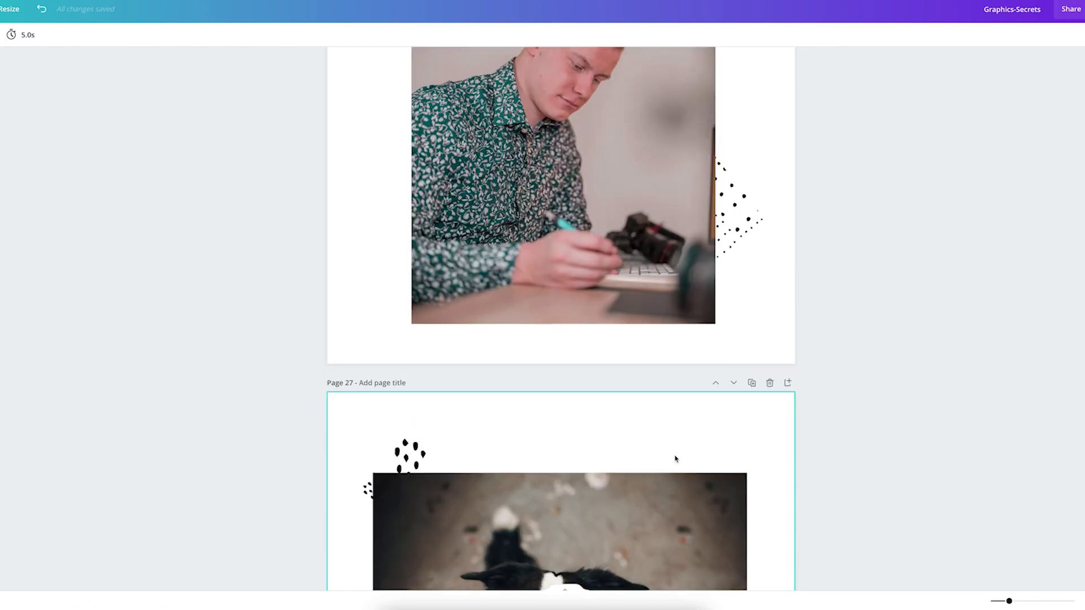
pyautogui.scroll(-10, 676, 459)
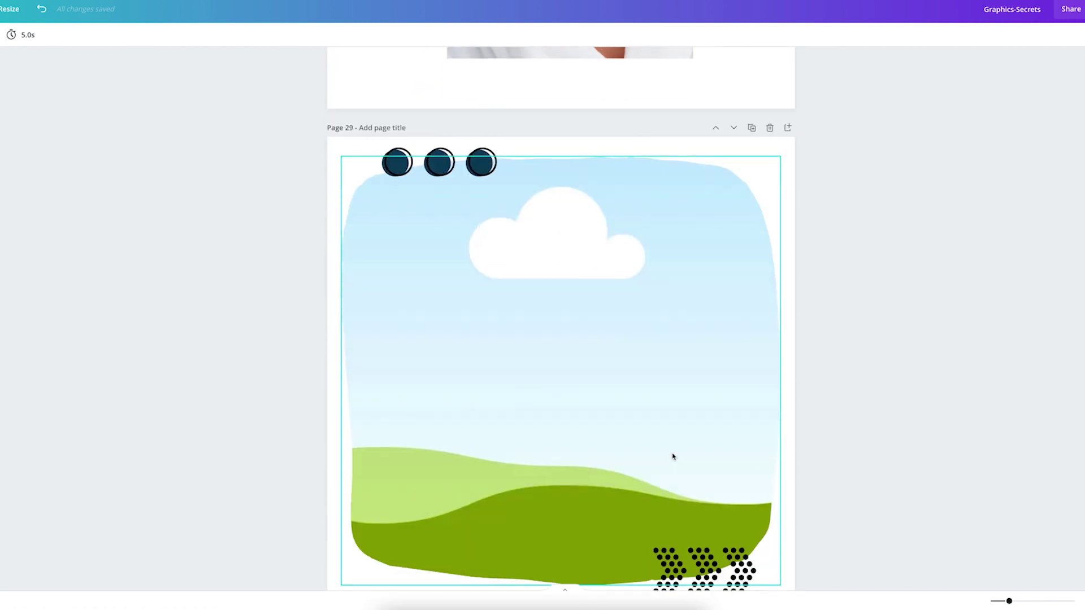
pyautogui.scroll(-10, 673, 457)
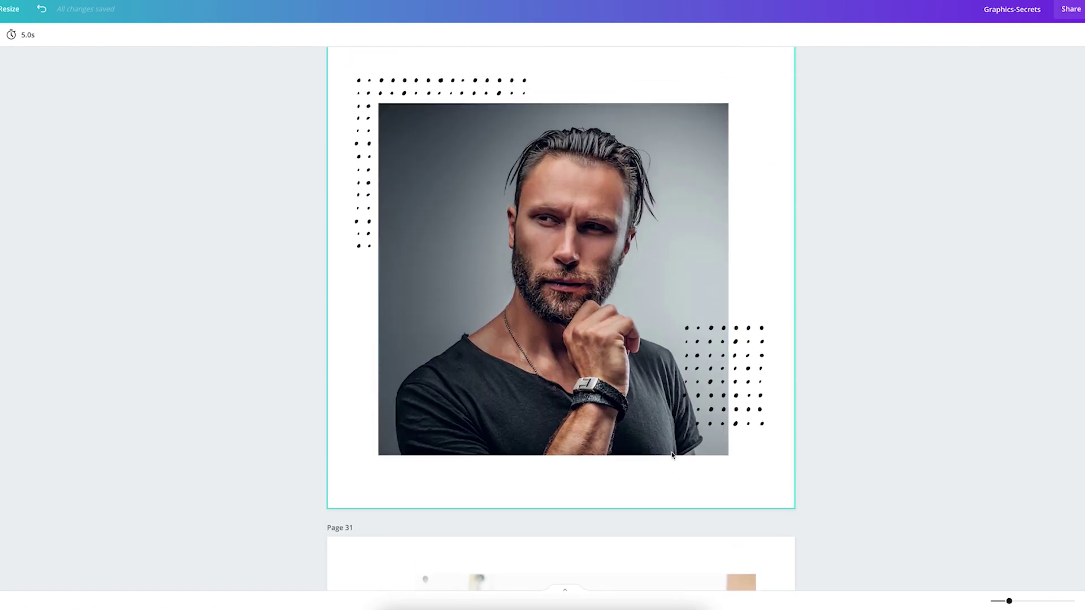
# - Inspect the dot patterns on the portrait pages, including page 33, and scroll on to page 38
pyautogui.click(747, 368)
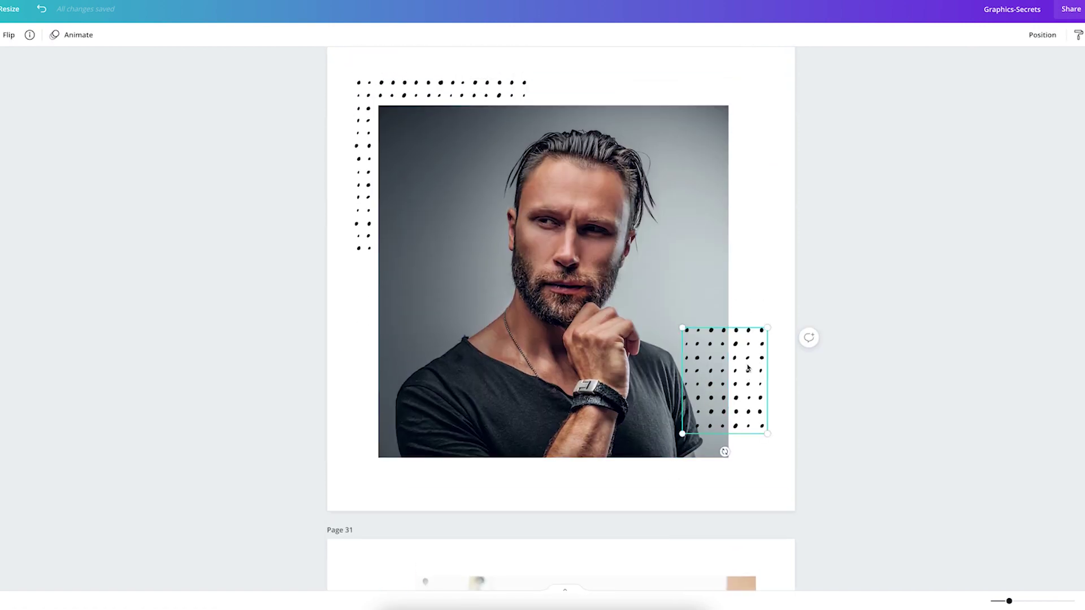
pyautogui.scroll(-7, 723, 294)
pyautogui.scroll(-20, 400, 237)
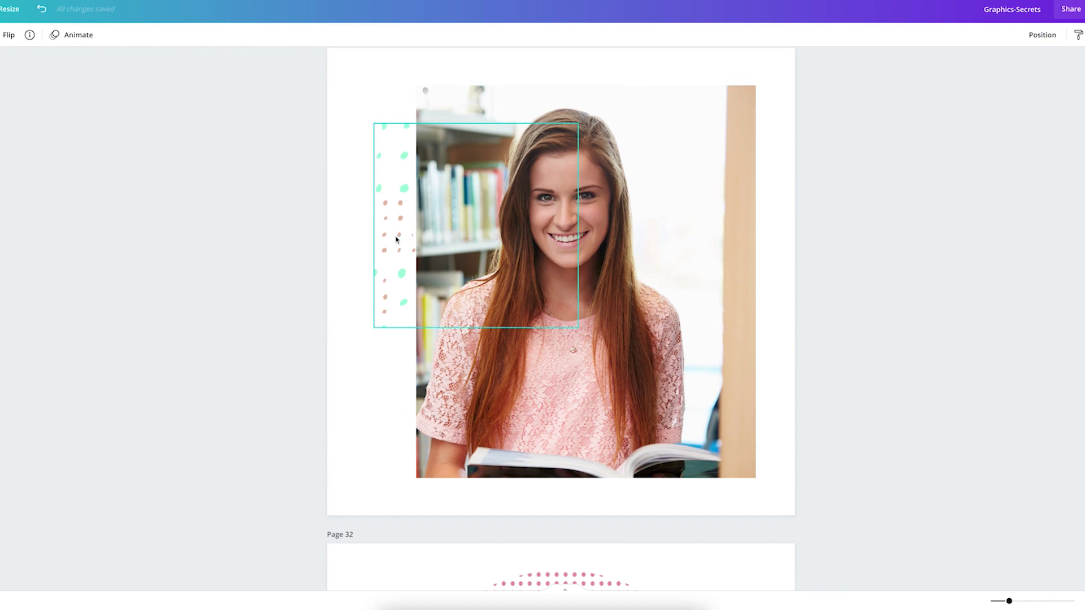
pyautogui.click(530, 103)
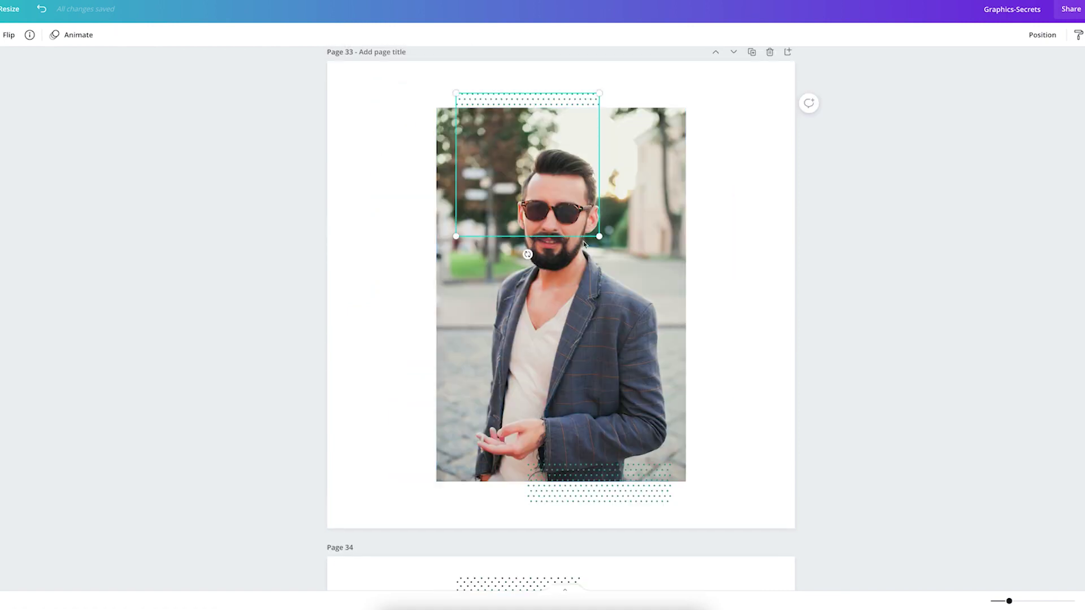
pyautogui.click(629, 498)
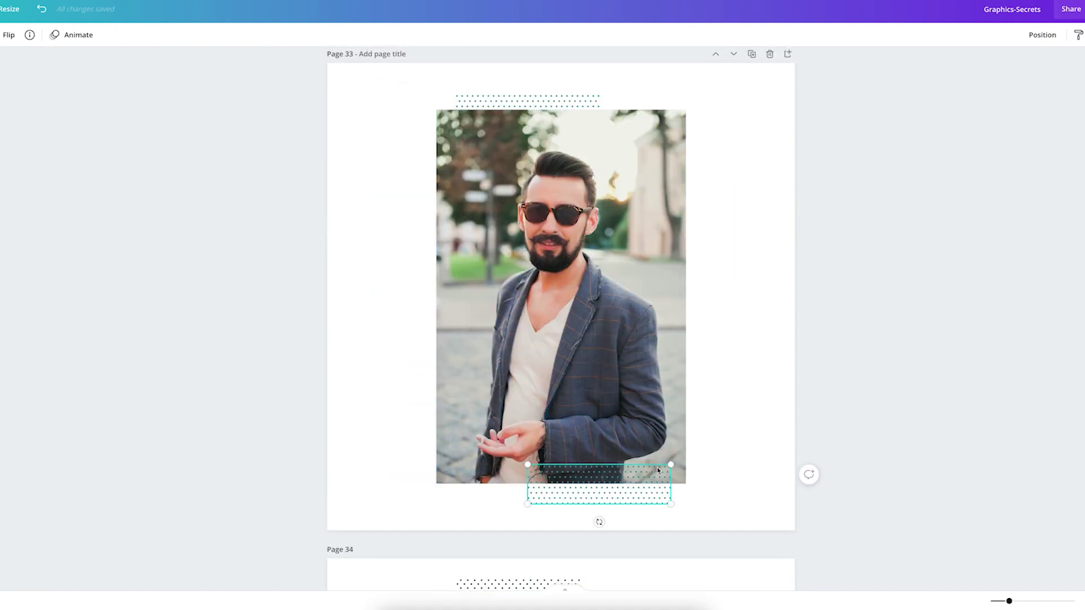
pyautogui.scroll(-12, 652, 475)
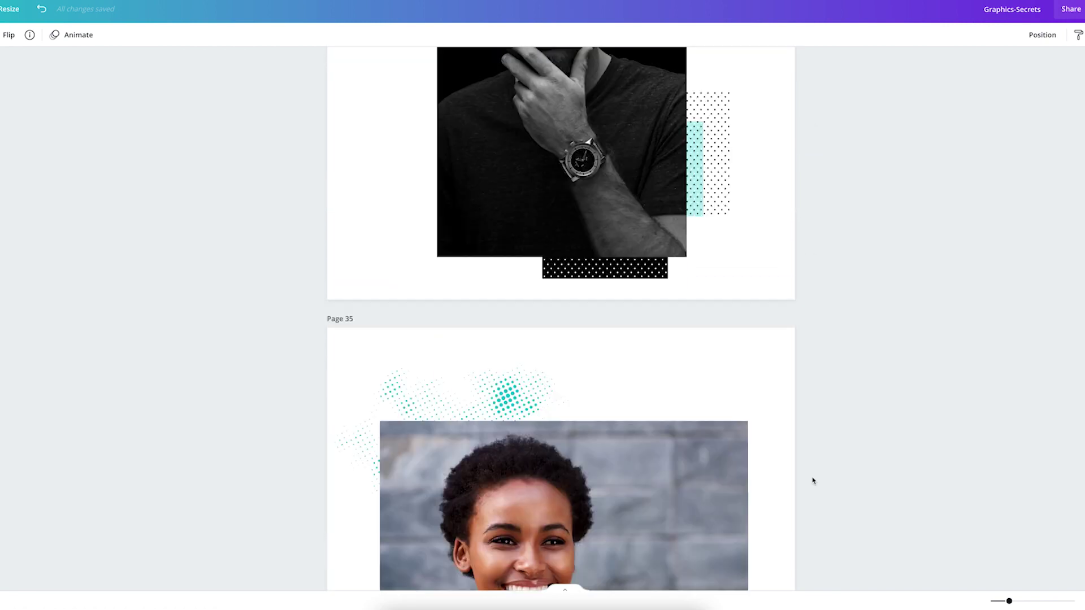
pyautogui.scroll(3, 812, 480)
pyautogui.scroll(1, 808, 481)
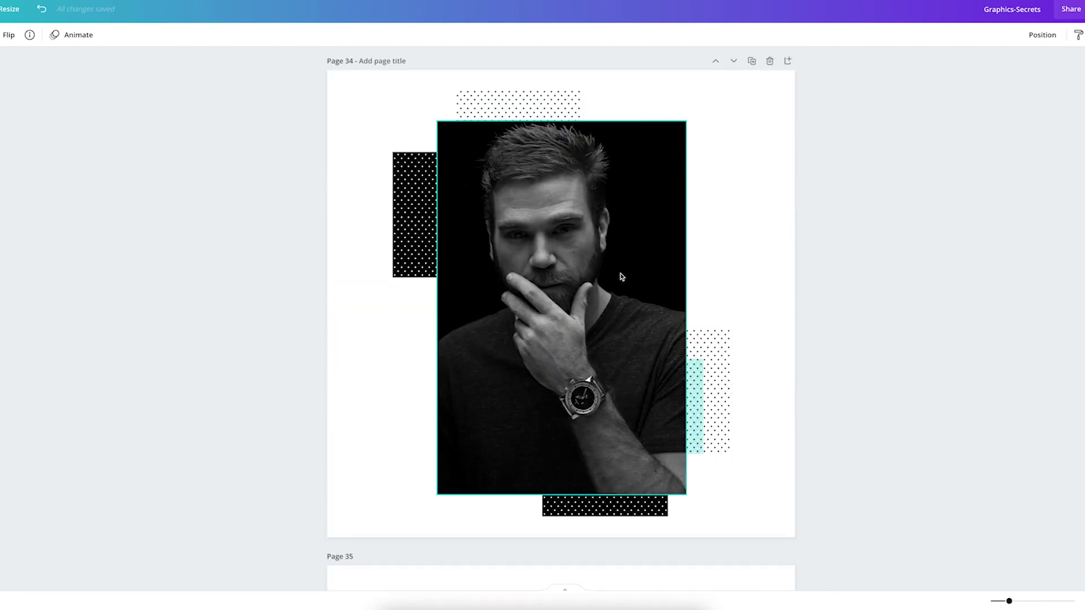
pyautogui.scroll(-10, 622, 277)
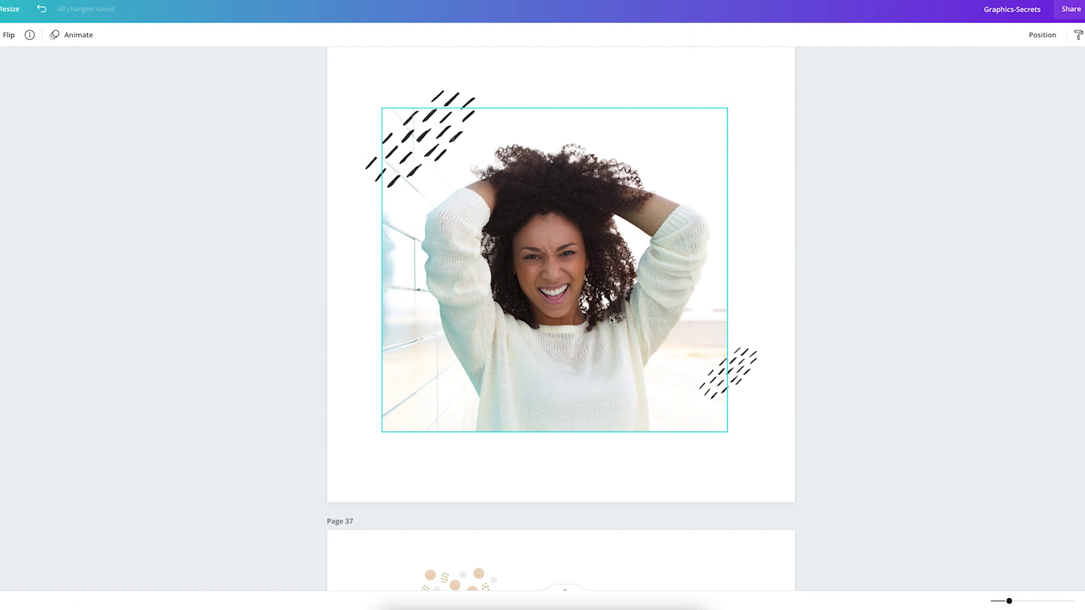
pyautogui.scroll(-8, 557, 443)
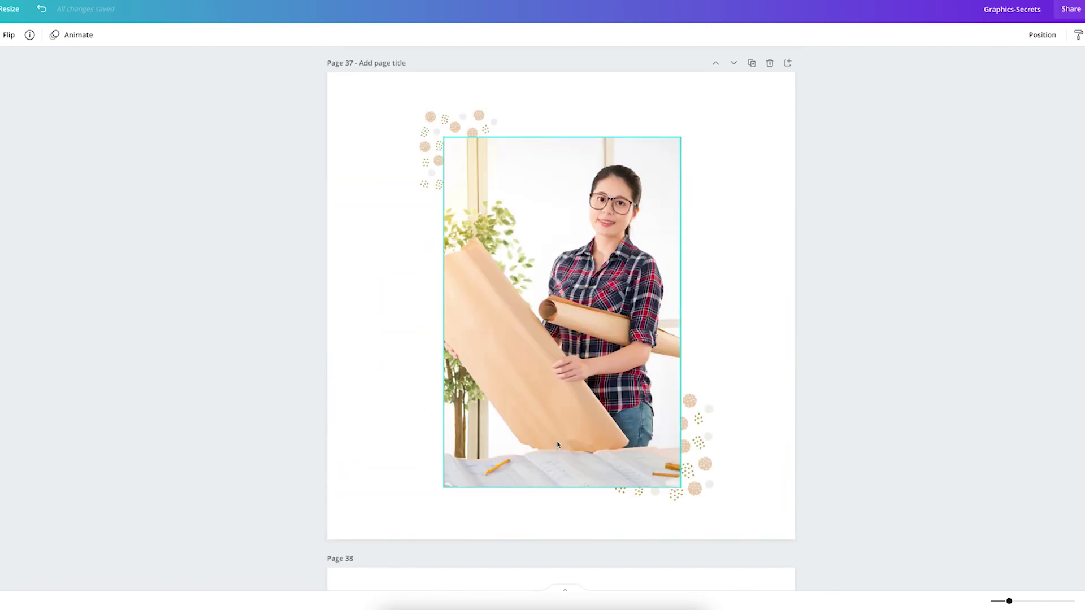
pyautogui.scroll(-8, 562, 398)
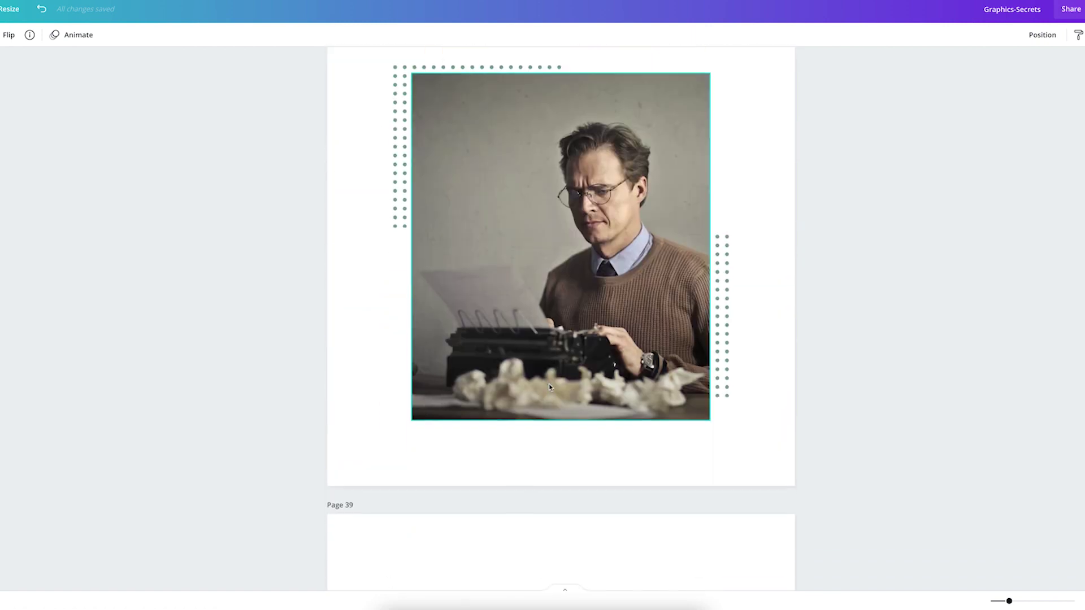
pyautogui.scroll(2, 545, 386)
# - Try enlarging the L-shaped dot accent, then restore it as a small square nudged slightly down-right
pyautogui.click(403, 271)
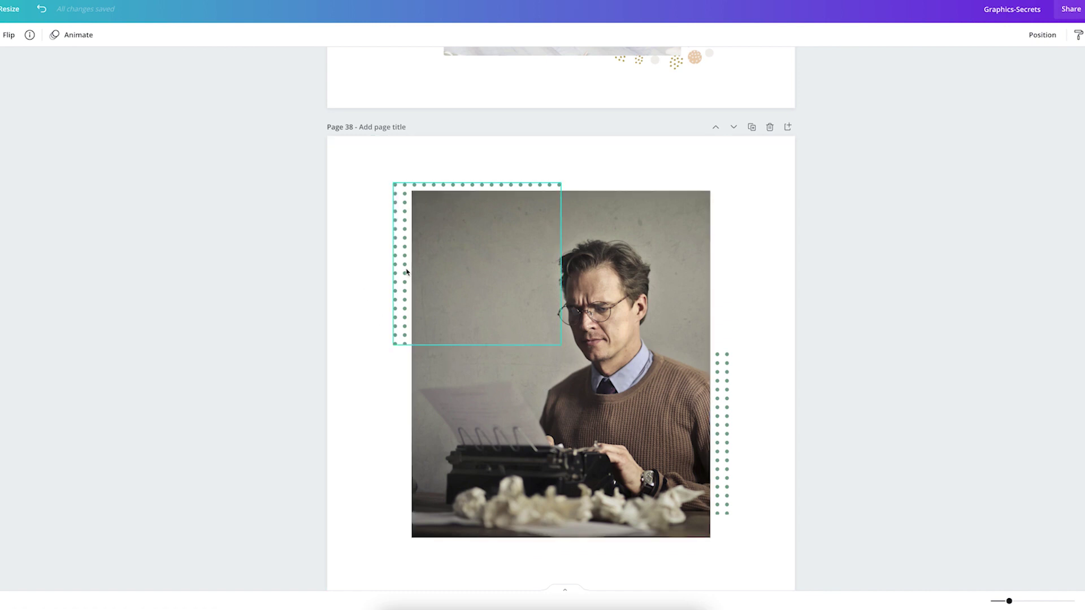
pyautogui.moveTo(557, 344); pyautogui.dragTo(715, 462)
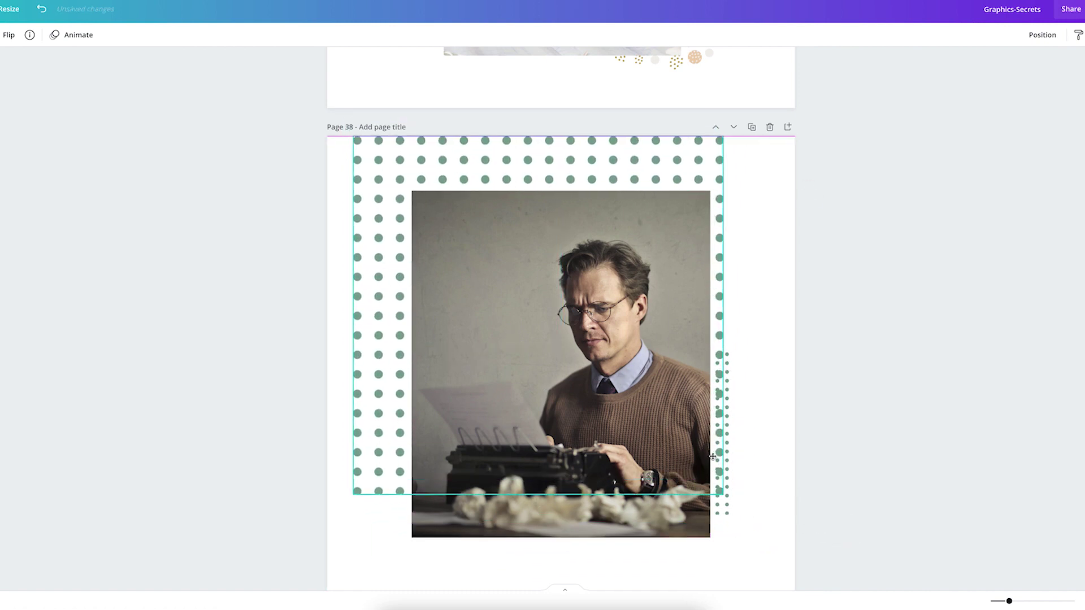
pyautogui.click(791, 465)
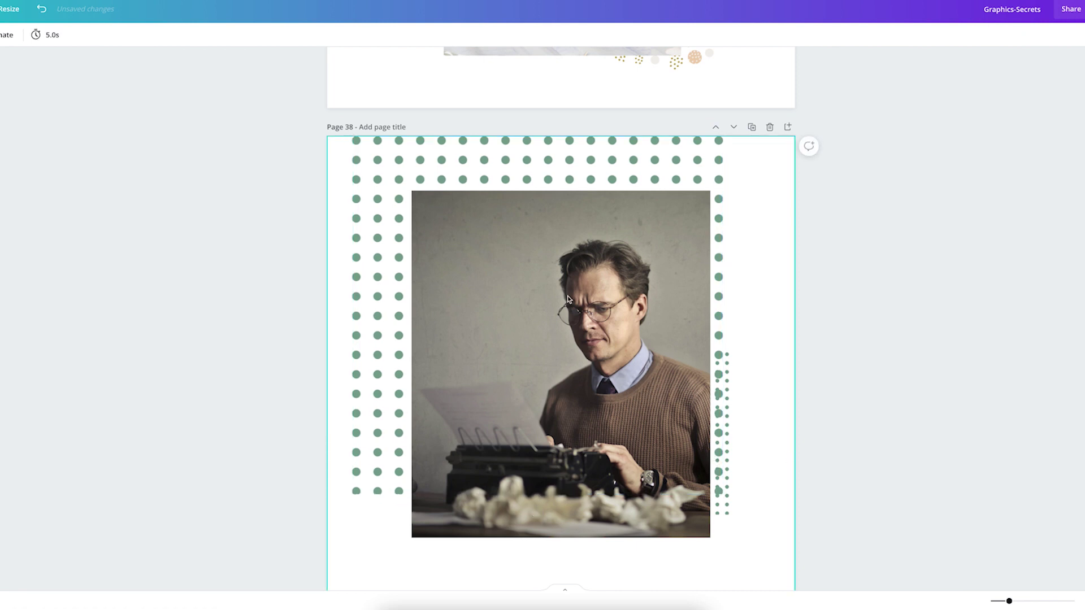
pyautogui.moveTo(534, 166); pyautogui.dragTo(556, 185)
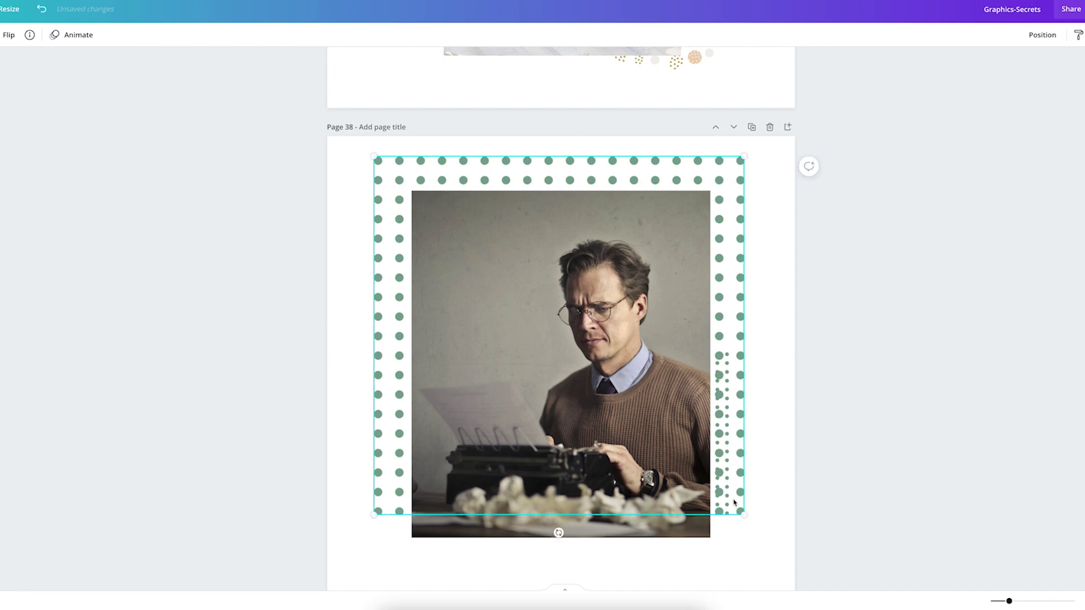
pyautogui.moveTo(740, 512); pyautogui.dragTo(475, 255)
pyautogui.moveTo(408, 215); pyautogui.dragTo(422, 232)
pyautogui.click(303, 226)
pyautogui.click(397, 185)
# - Group the dot square with the vertical dot strip and adjust the group's transparency
pyautogui.click(404, 186)
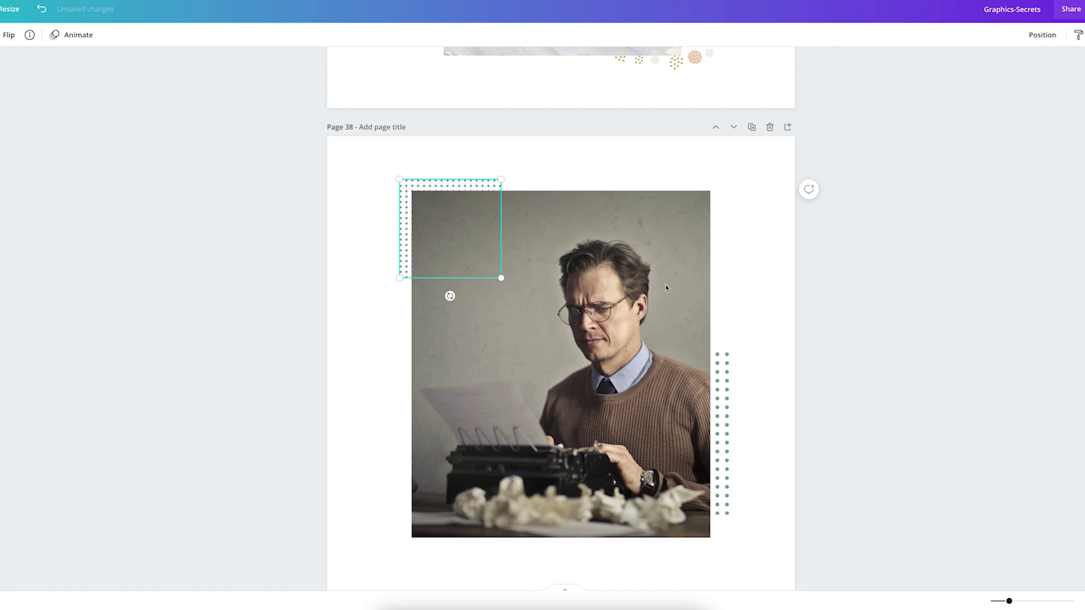
pyautogui.keyDown('shift'); pyautogui.click(719, 424); pyautogui.keyUp('shift')
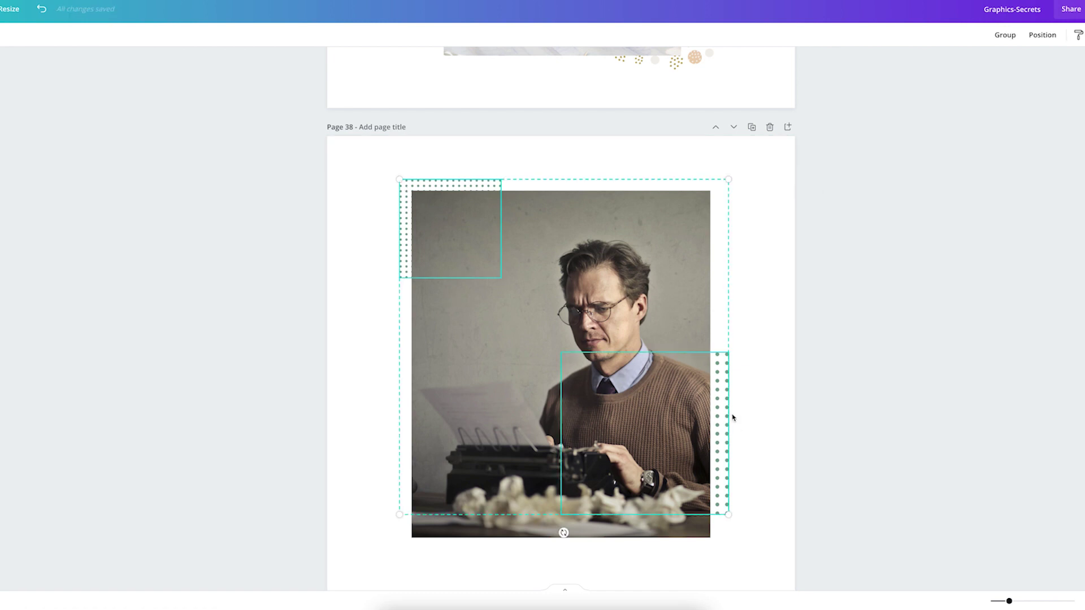
pyautogui.click(1004, 35)
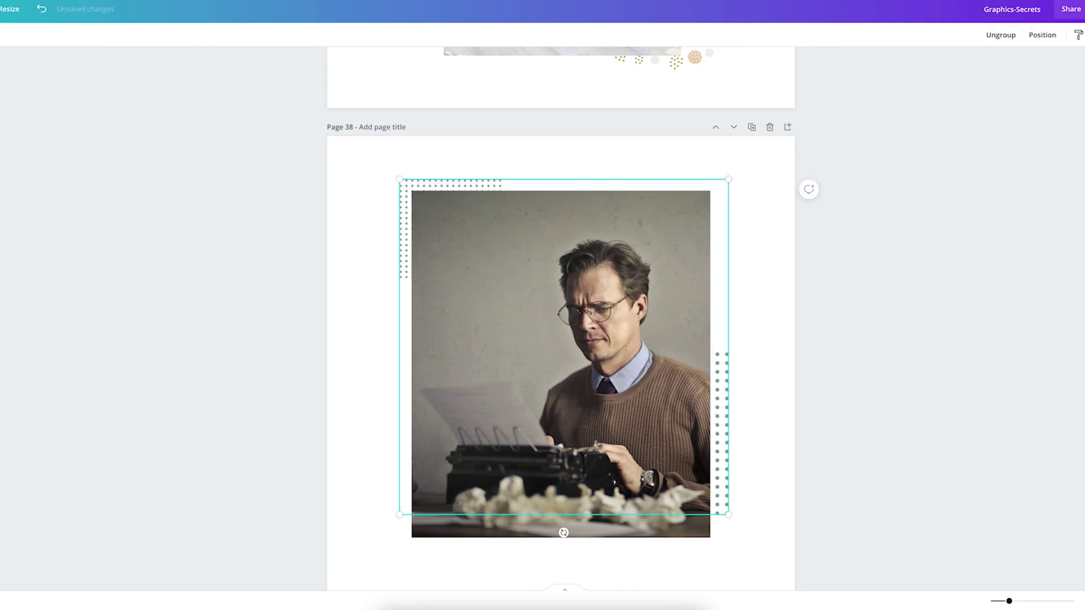
pyautogui.click(1081, 35)
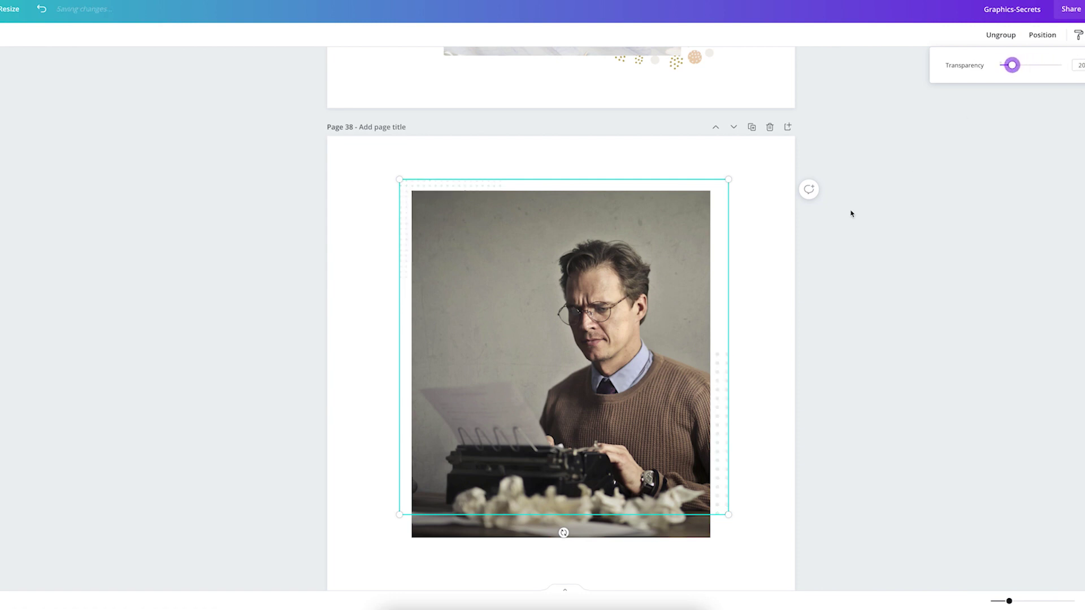
pyautogui.click(776, 252)
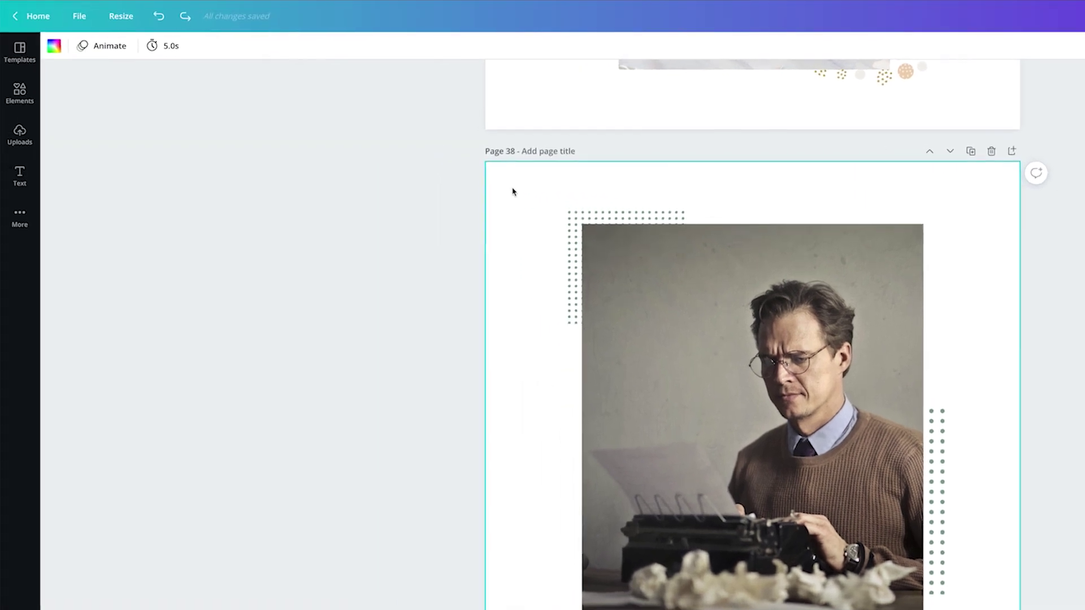
# - Change the page 19 circle behind the cut-out man from pink to dark navy at transparency 100
pyautogui.click(20, 96)
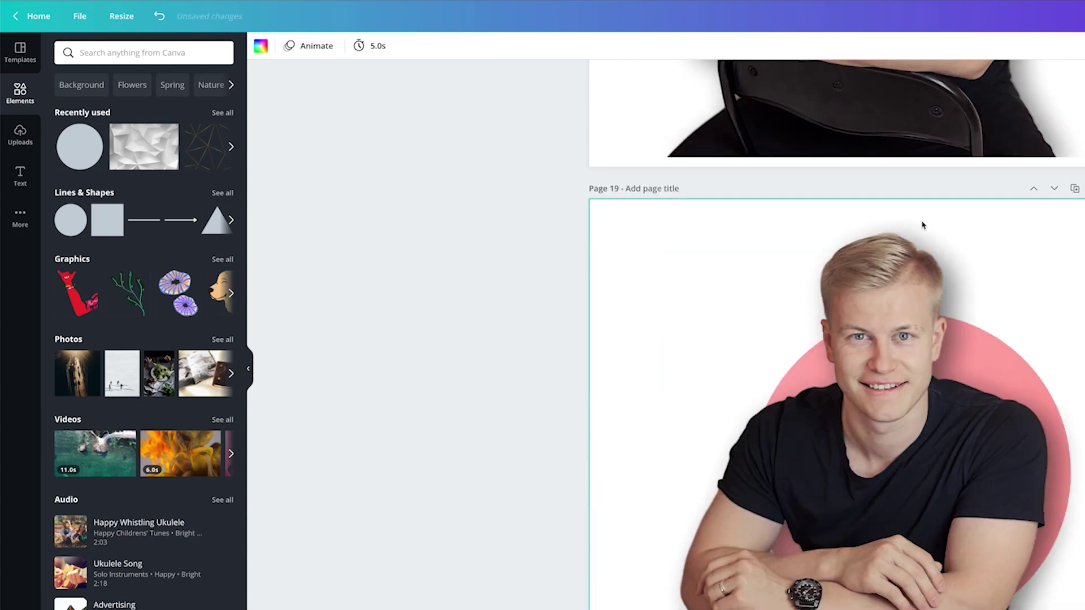
pyautogui.click(842, 280)
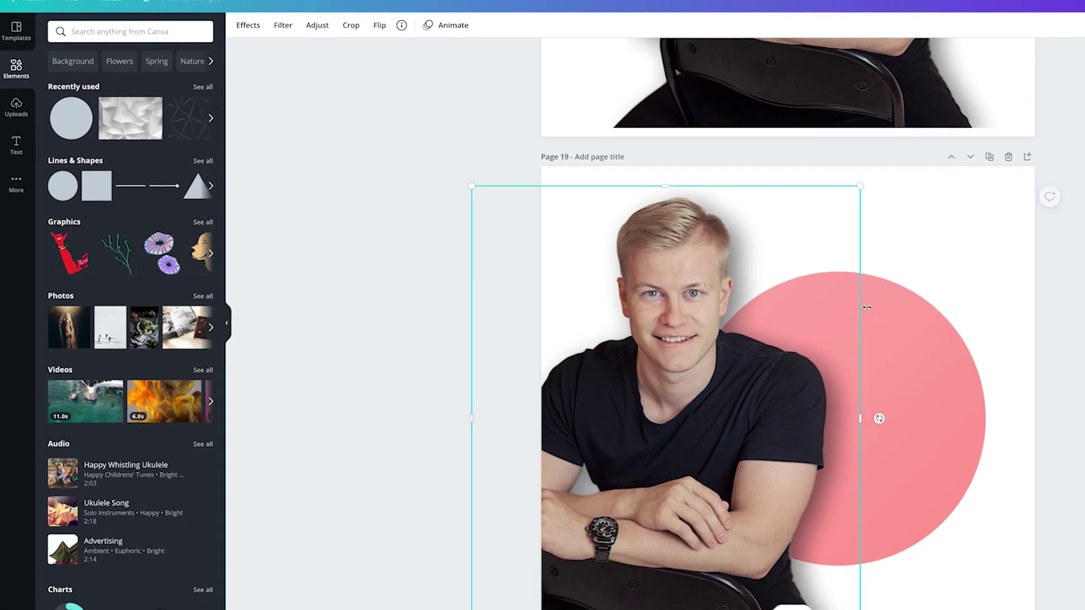
pyautogui.click(867, 307)
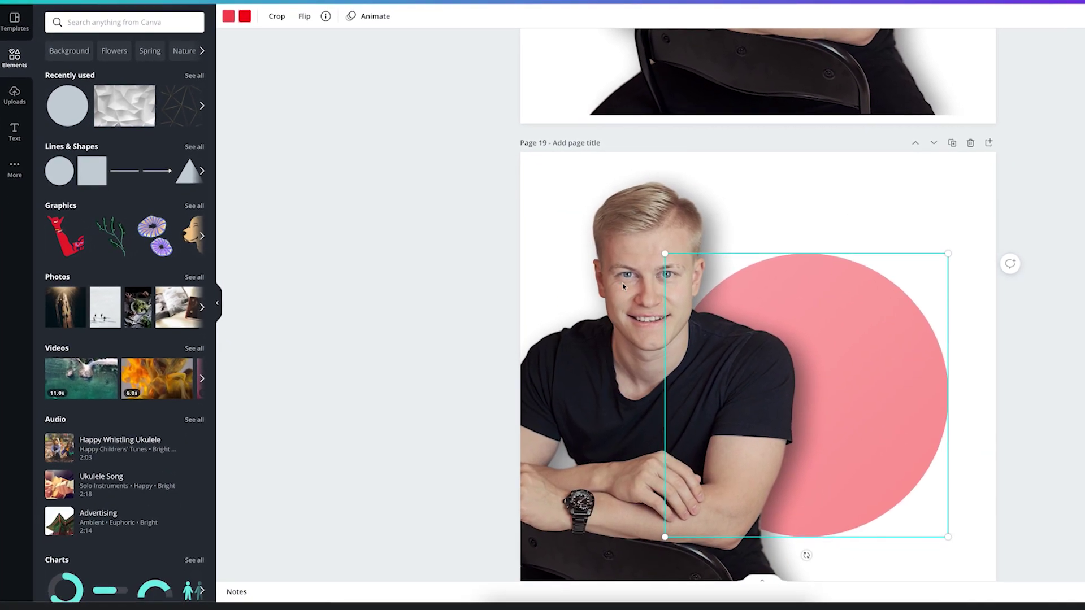
pyautogui.click(227, 17)
pyautogui.click(110, 98)
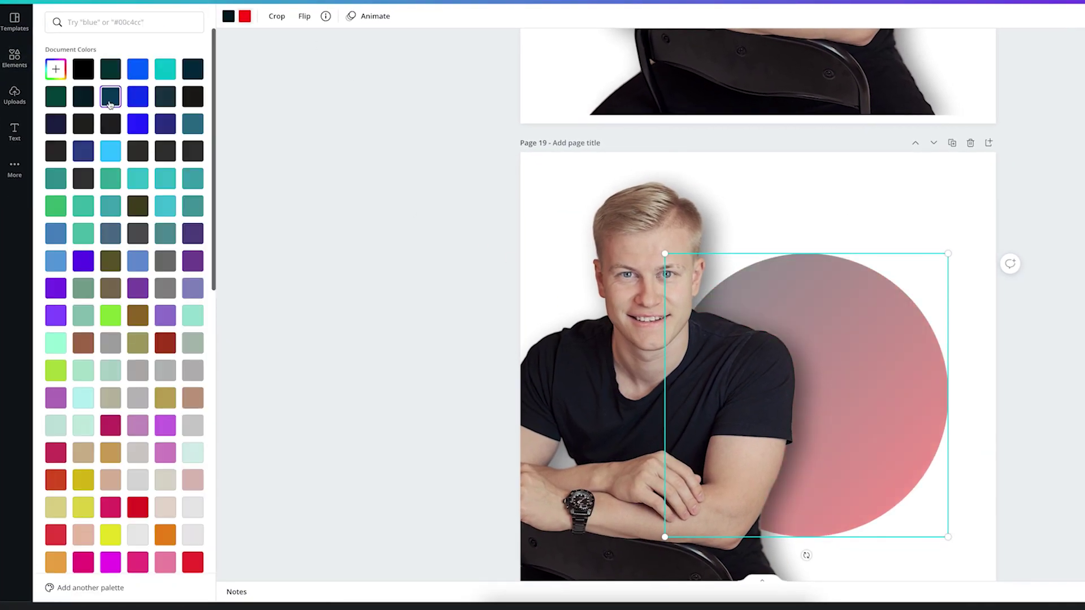
pyautogui.click(995, 16)
pyautogui.moveTo(926, 47); pyautogui.dragTo(961, 46)
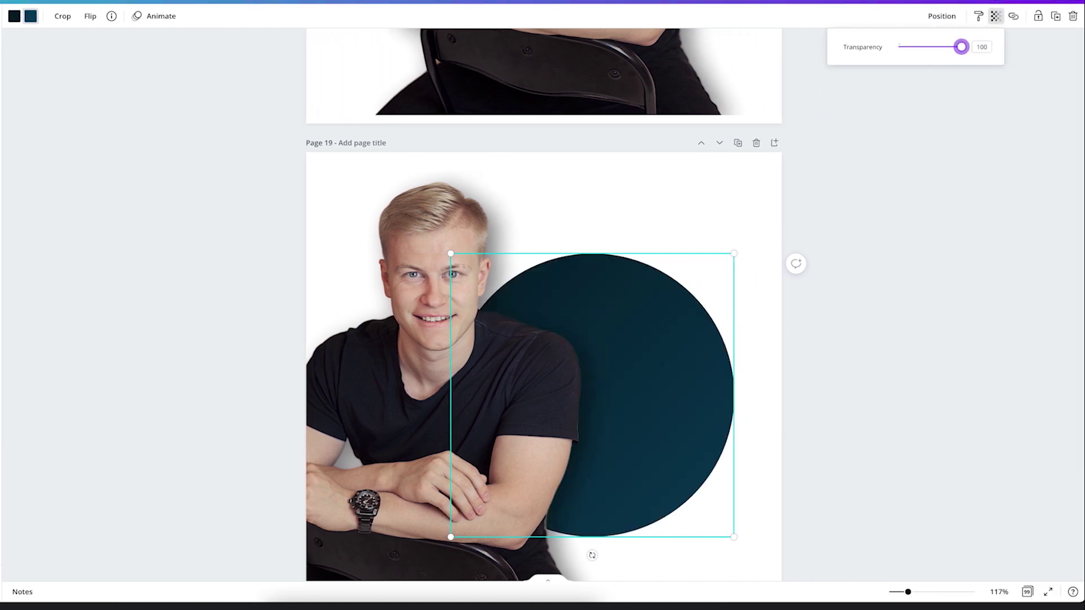
pyautogui.click(938, 215)
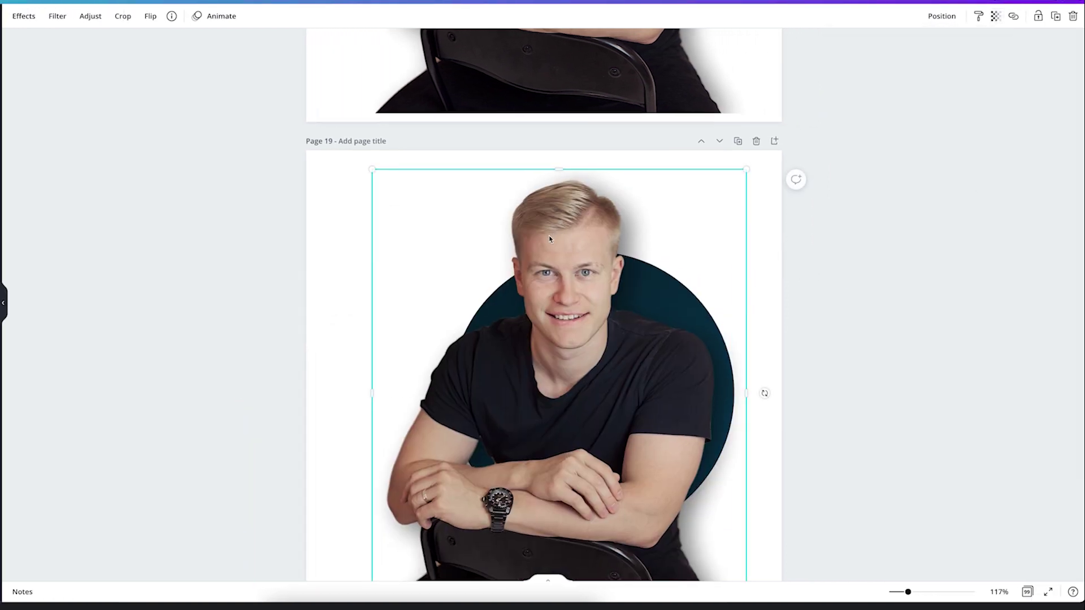
pyautogui.scroll(-3, 550, 238)
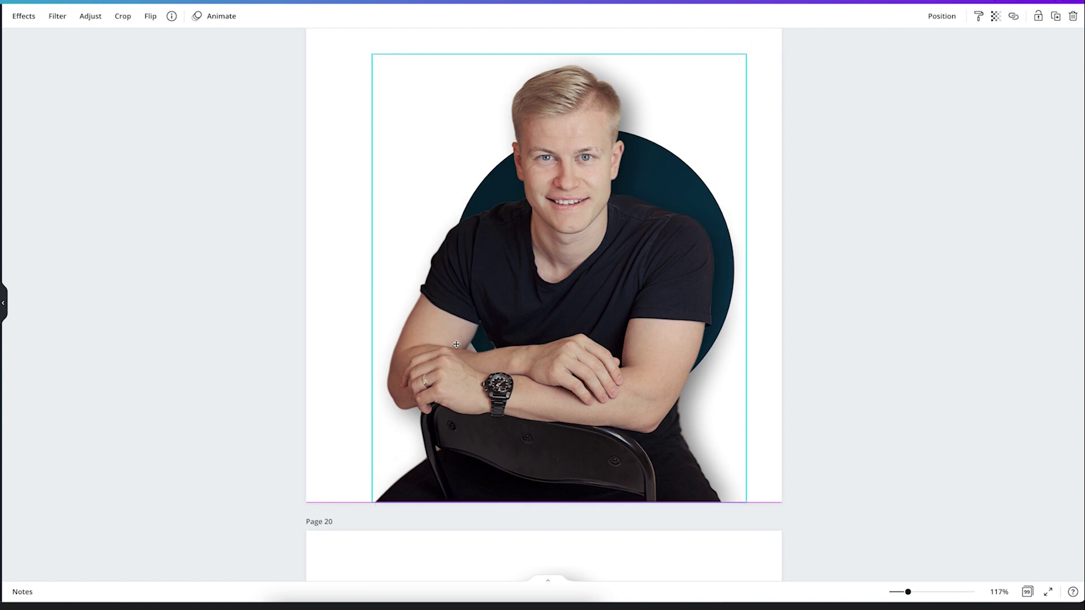
# - Add a striped graphic from Lines & Shapes, try it over the circle, then delete it
pyautogui.click(3, 303)
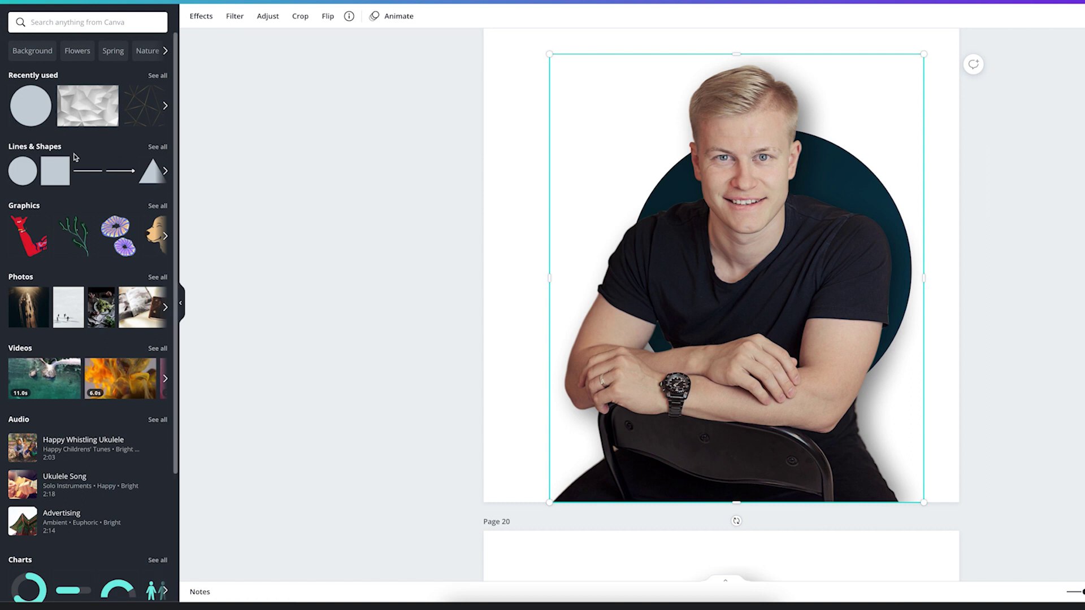
pyautogui.click(157, 148)
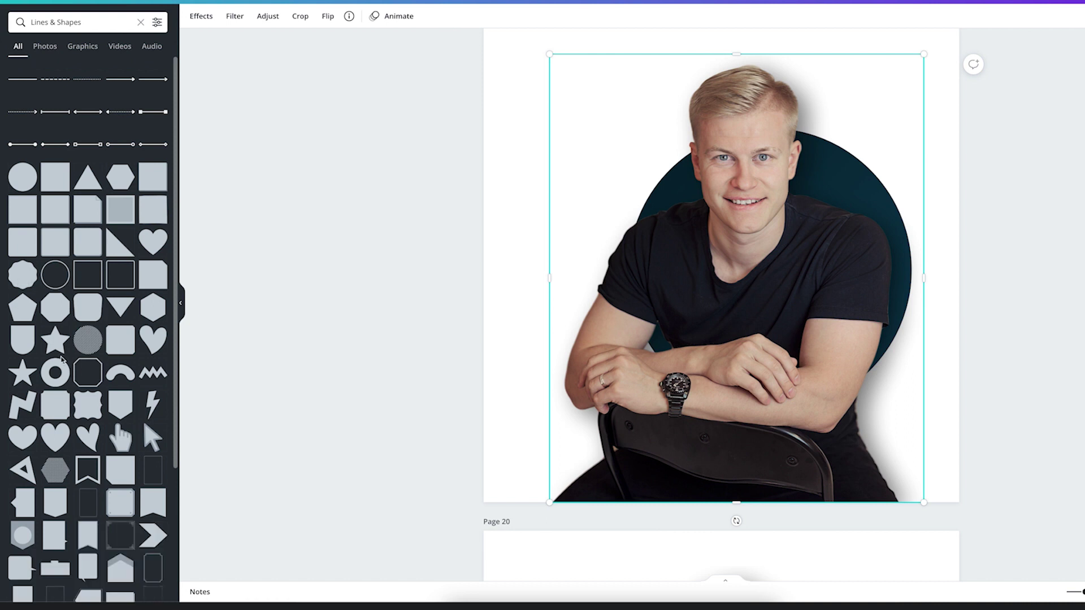
pyautogui.click(49, 472)
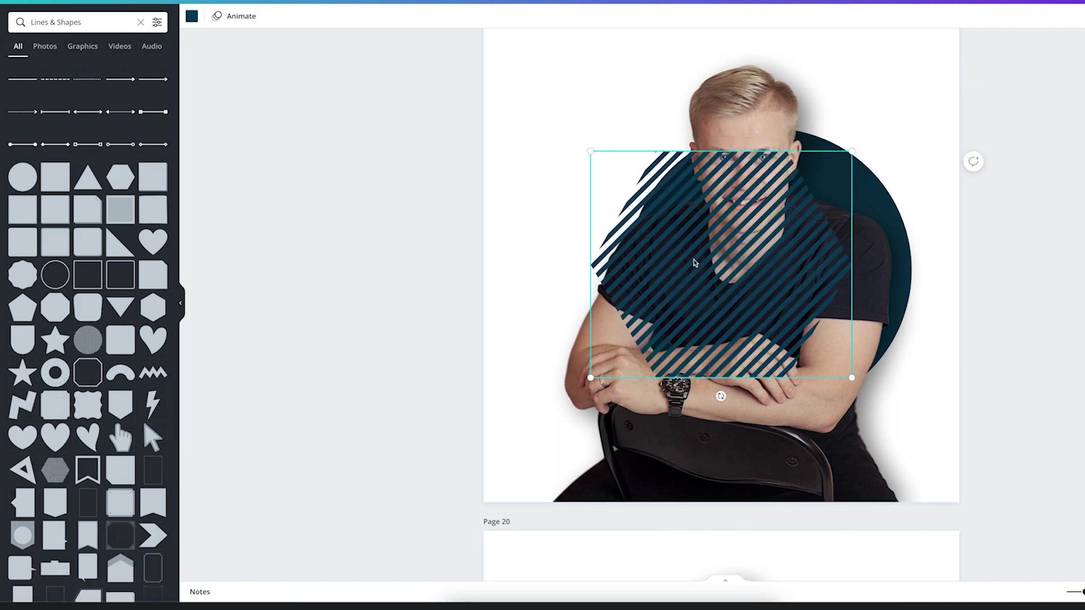
pyautogui.moveTo(695, 262); pyautogui.dragTo(767, 220)
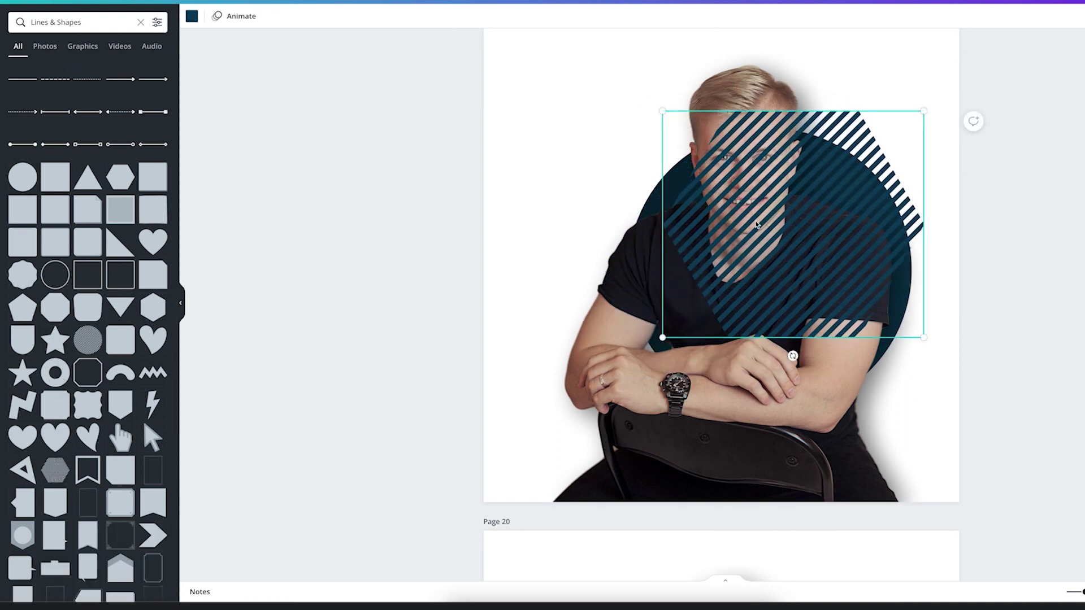
pyautogui.press('Delete')
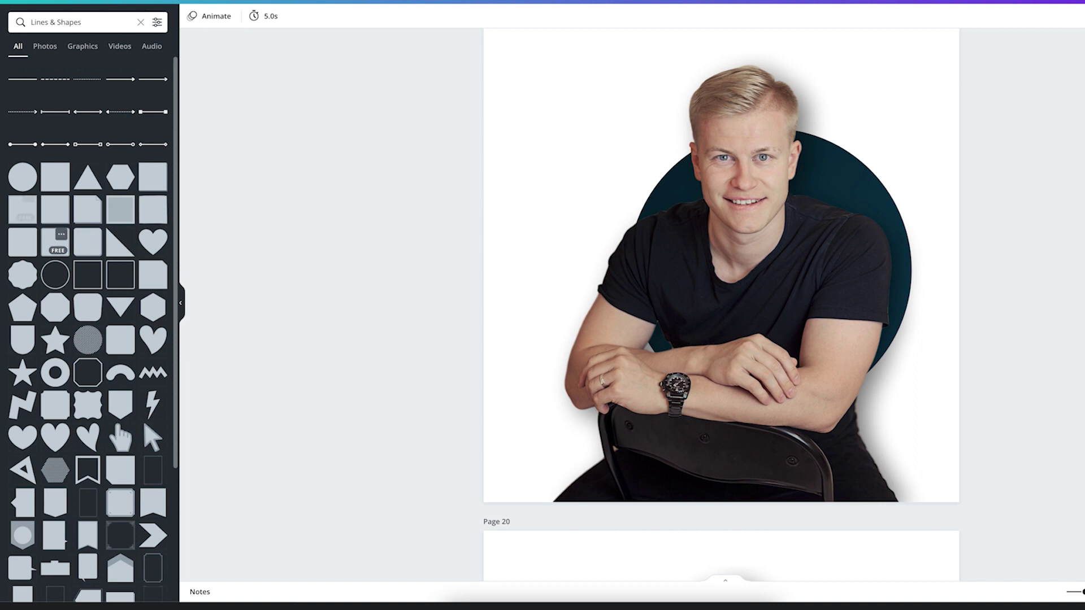
pyautogui.click(83, 46)
# - Add the zigzag gradient circle from the Gradient graphics collection and enlarge it on page 19
pyautogui.click(141, 24)
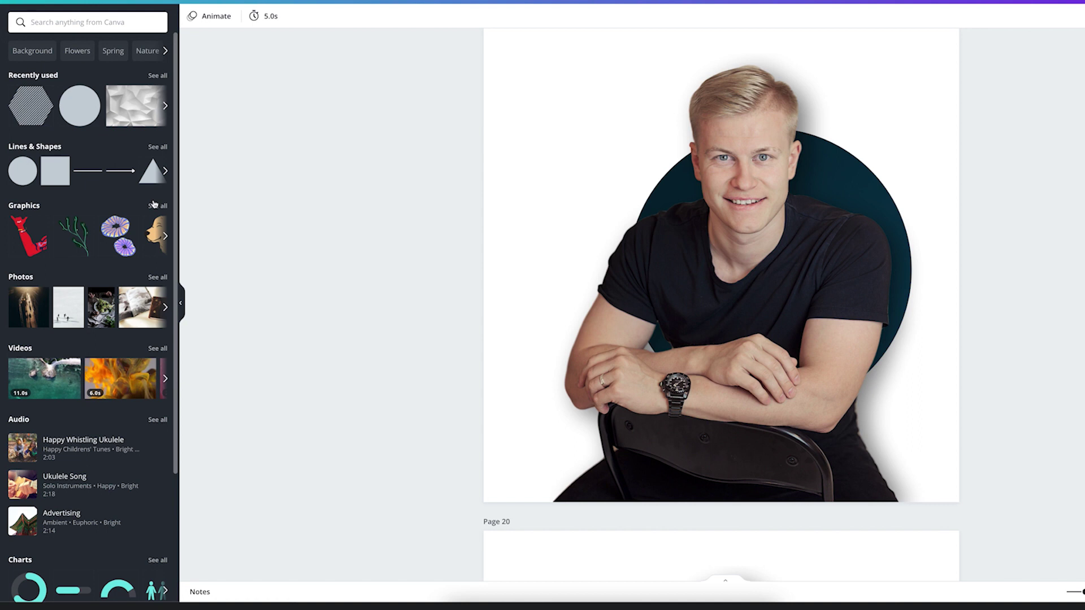
pyautogui.click(153, 204)
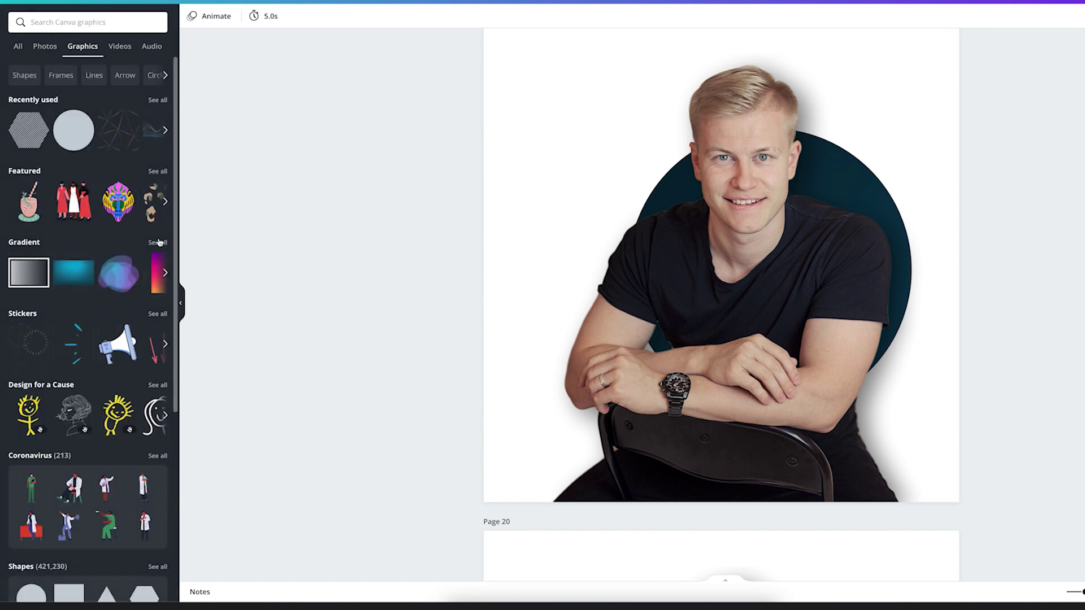
pyautogui.click(158, 242)
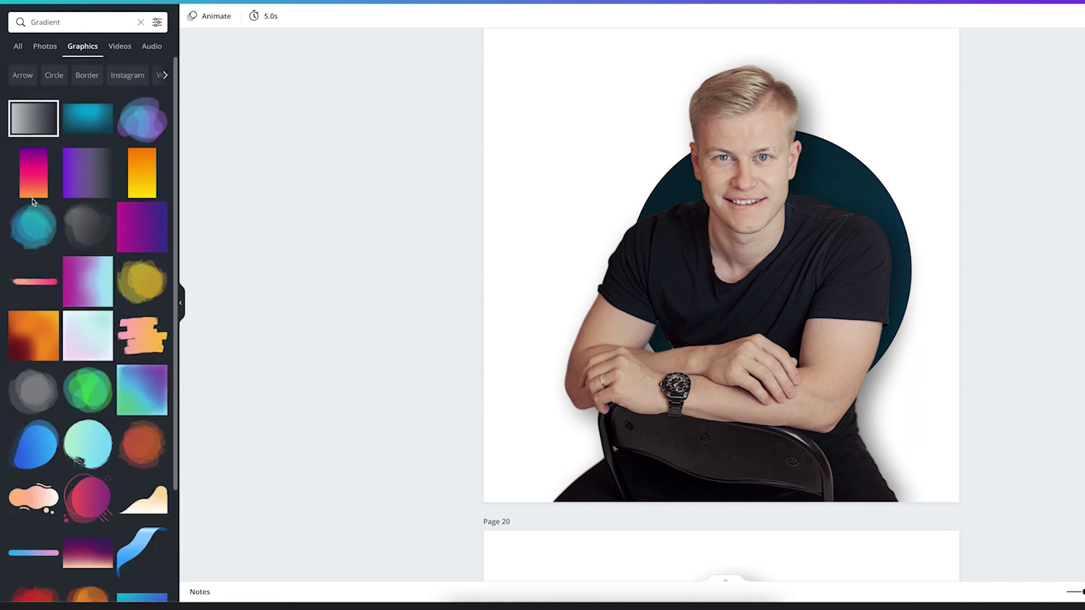
pyautogui.scroll(-9, 32, 201)
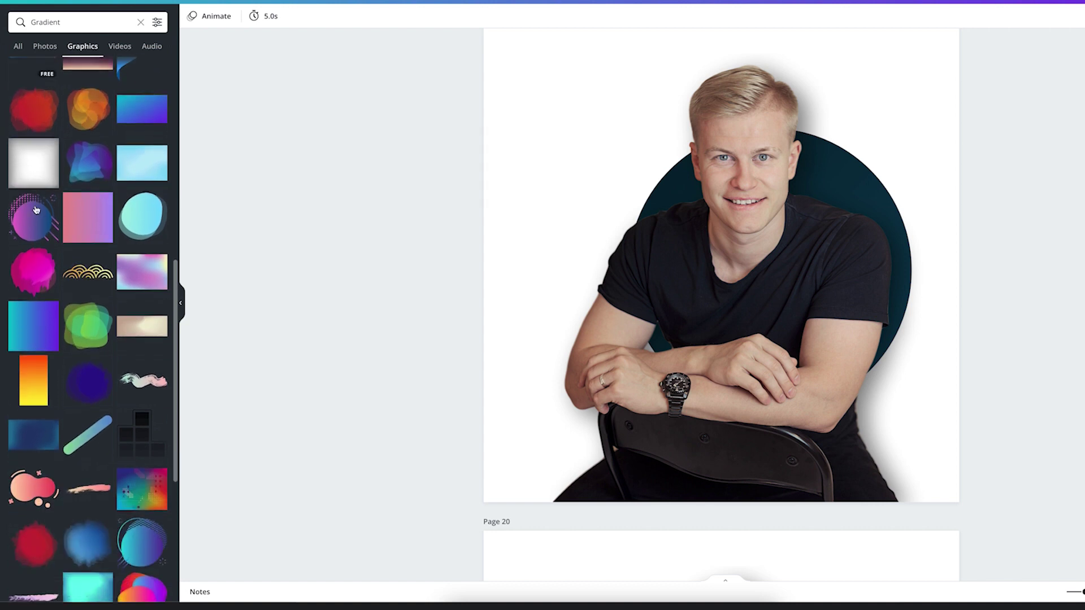
pyautogui.scroll(-5, 36, 210)
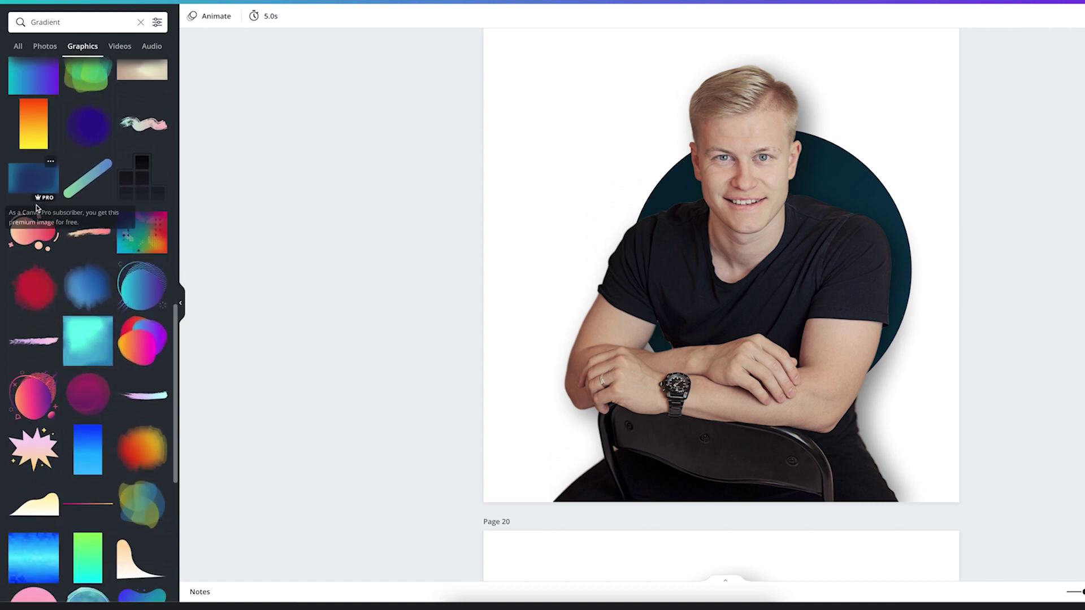
pyautogui.scroll(-1, 36, 209)
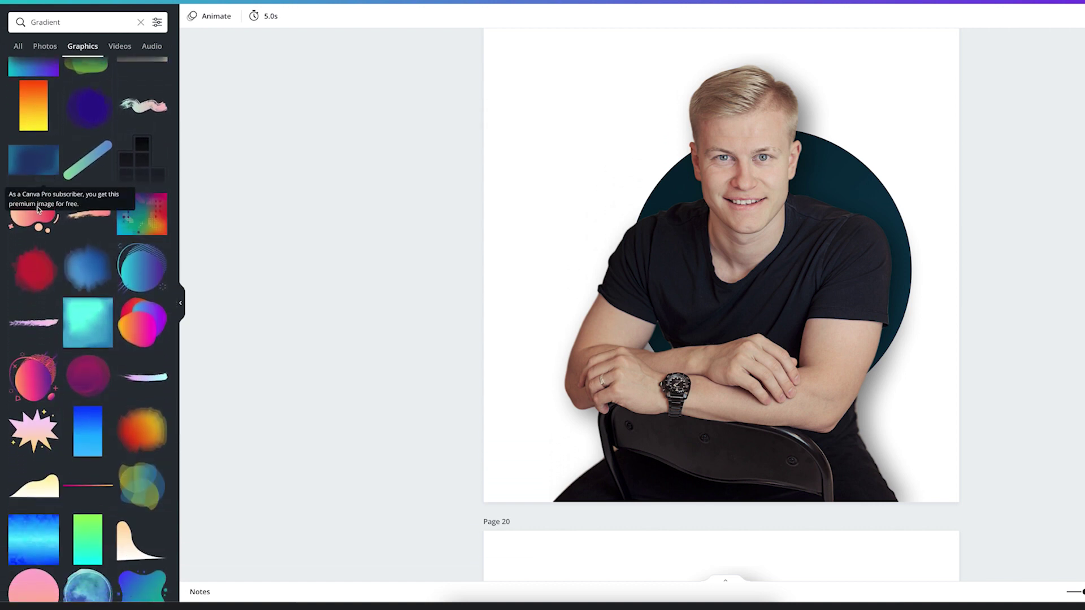
pyautogui.click(141, 267)
pyautogui.moveTo(809, 169); pyautogui.dragTo(915, 66)
pyautogui.moveTo(801, 211); pyautogui.dragTo(816, 236)
# - Send the gradient circle backward twice behind the navy circle, fade it to transparency 11, and offset it
pyautogui.click(951, 16)
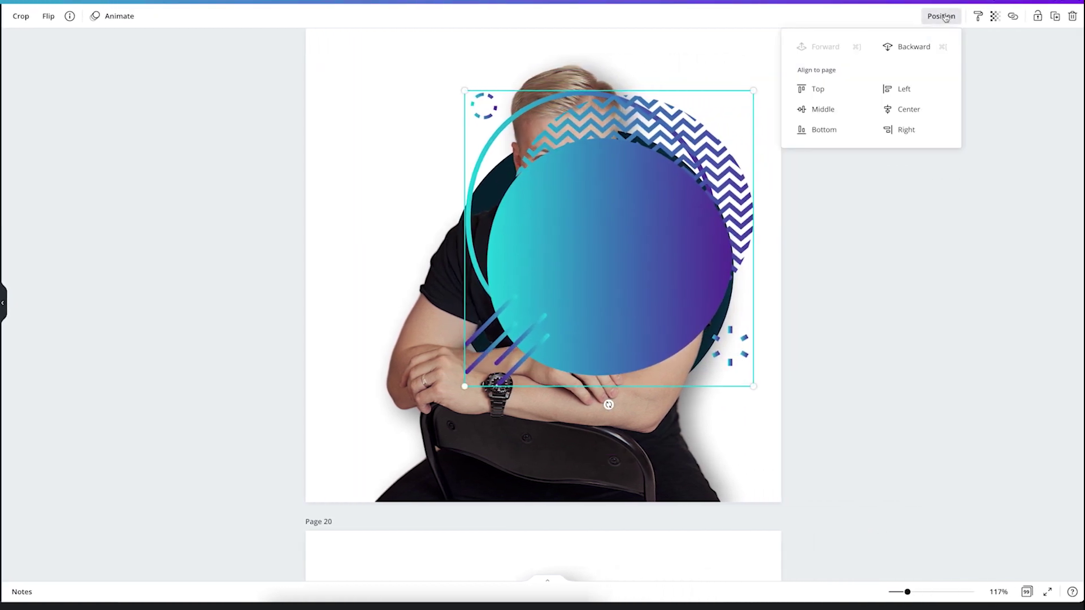
pyautogui.click(932, 47)
pyautogui.click(921, 46)
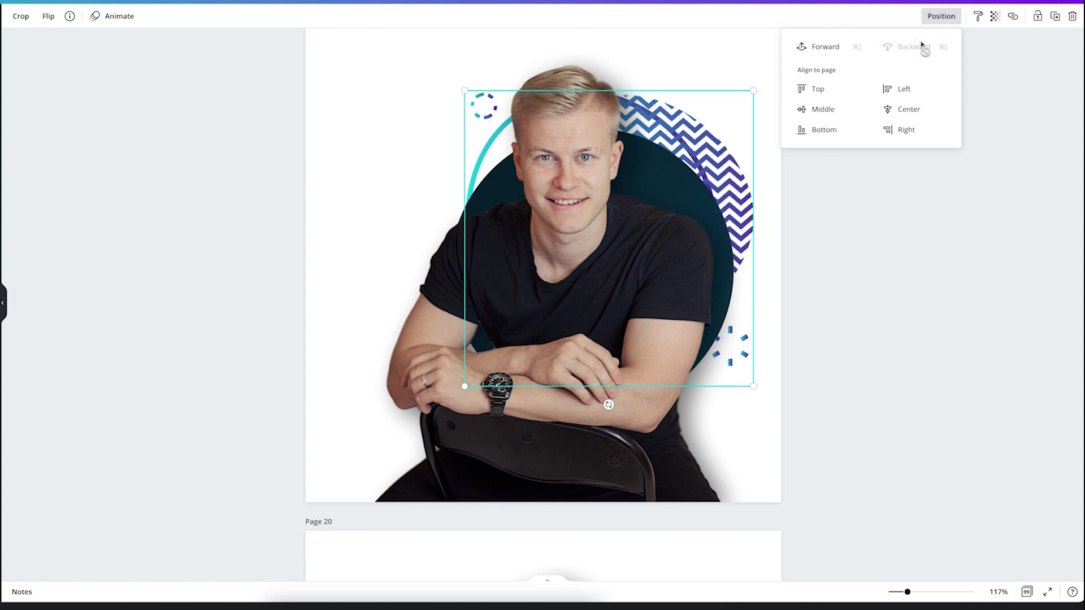
pyautogui.click(995, 16)
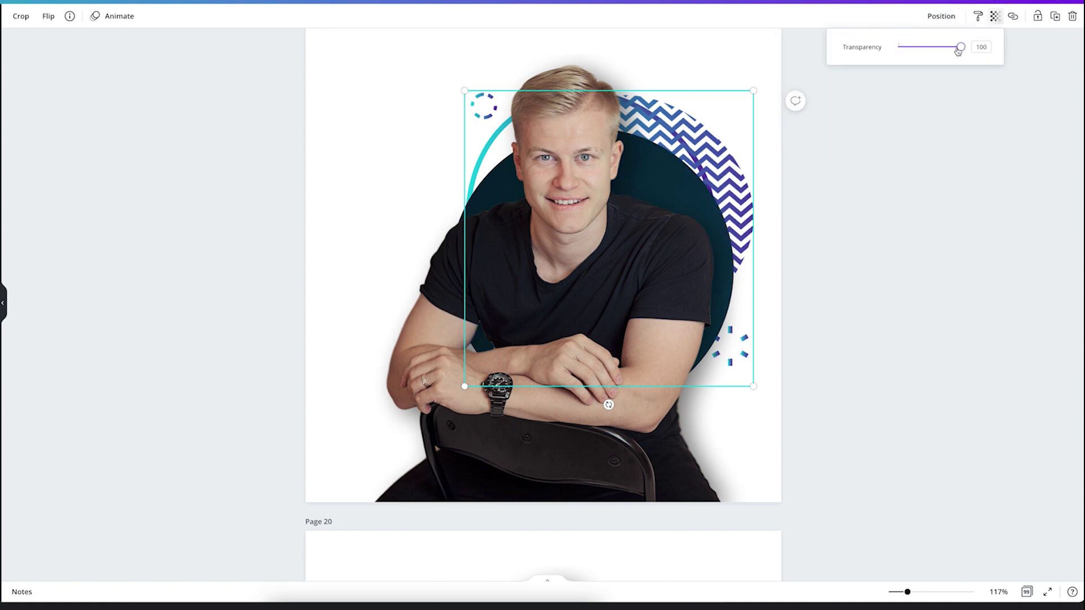
pyautogui.moveTo(959, 46); pyautogui.dragTo(903, 47)
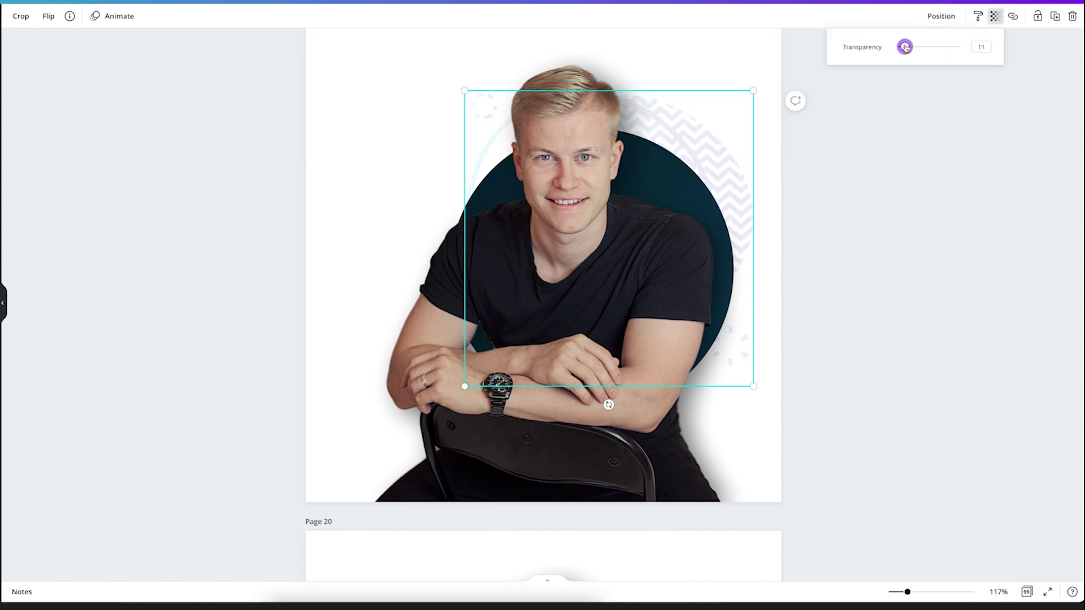
pyautogui.click(934, 96)
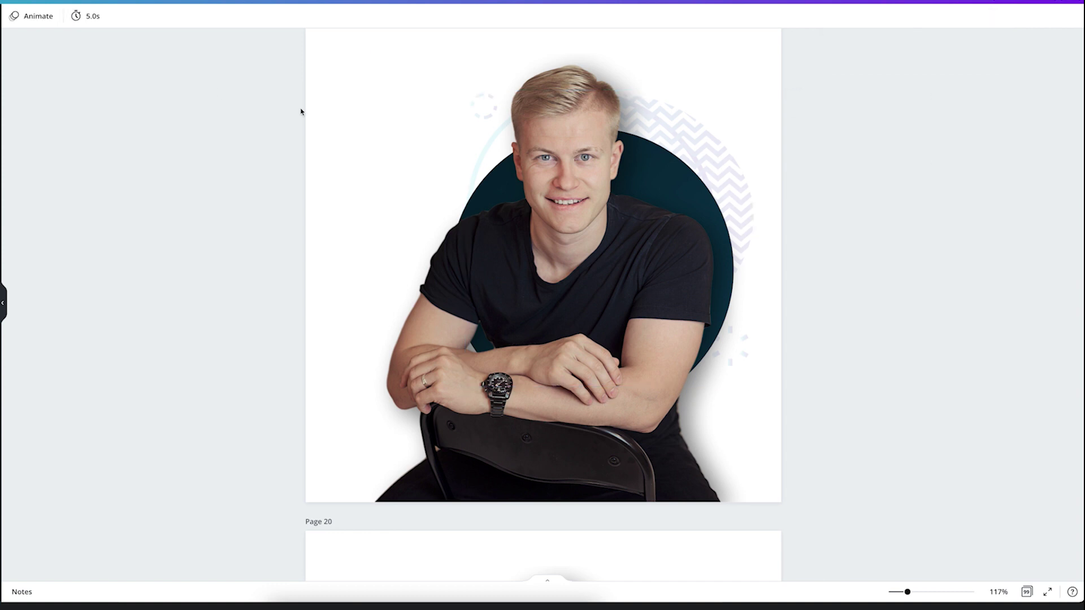
pyautogui.click(751, 184)
pyautogui.moveTo(747, 185); pyautogui.dragTo(731, 197)
# - Search Elements for '3d render' and add the iridescent ring, shrunk and placed upper right
pyautogui.click(3, 302)
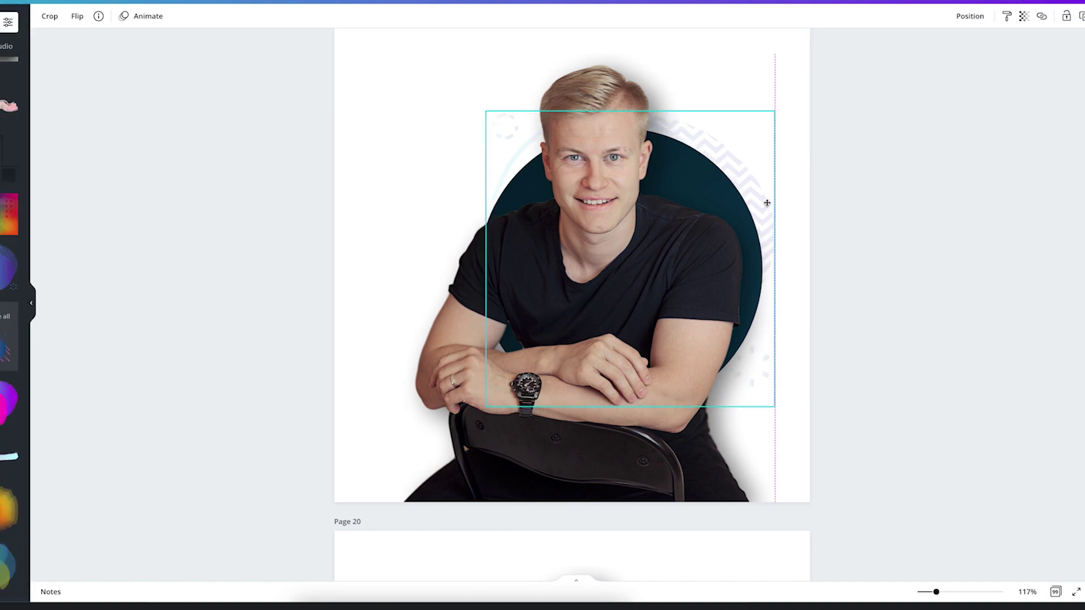
pyautogui.press('Escape')
pyautogui.click(80, 21)
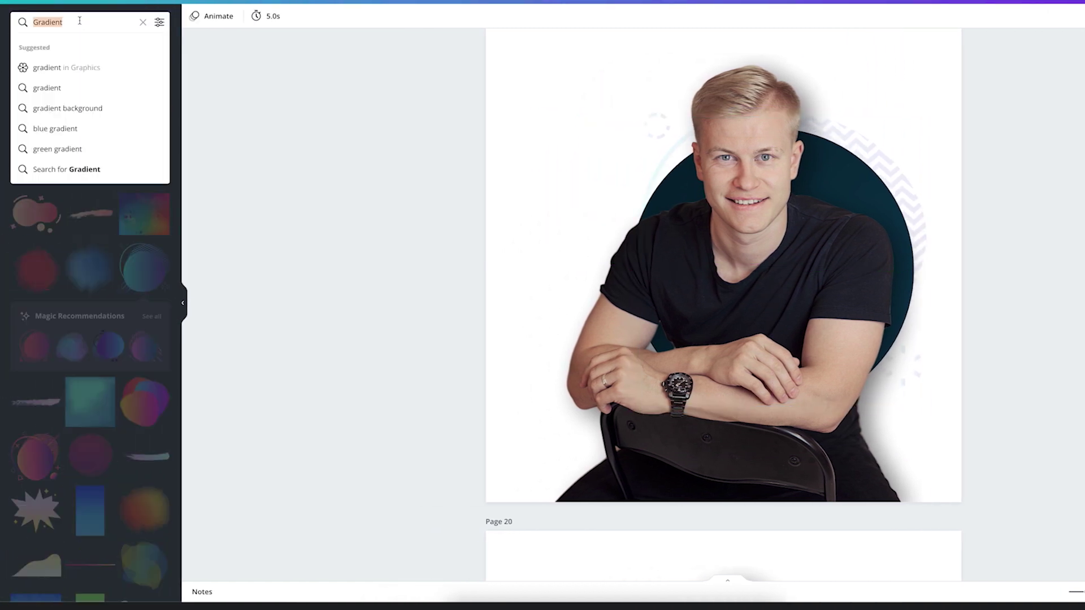
pyautogui.write('3d render')
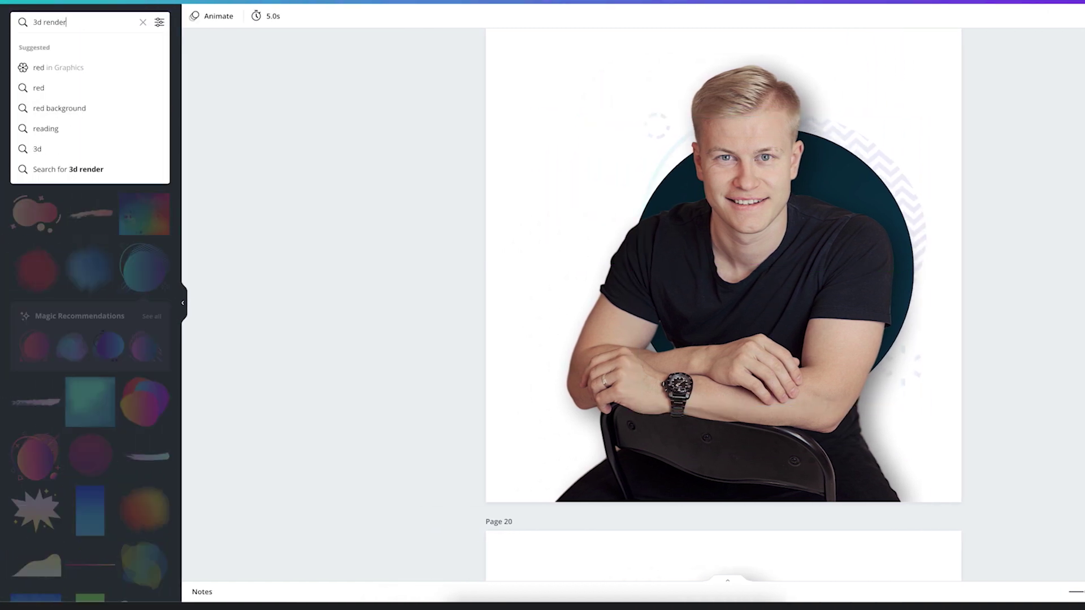
pyautogui.press('Return')
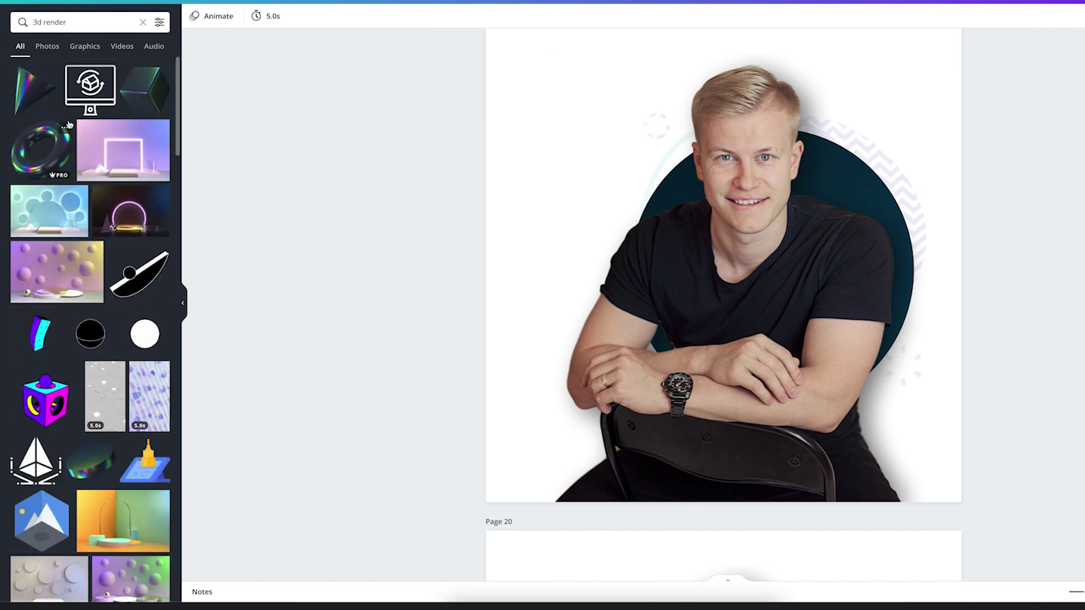
pyautogui.click(45, 133)
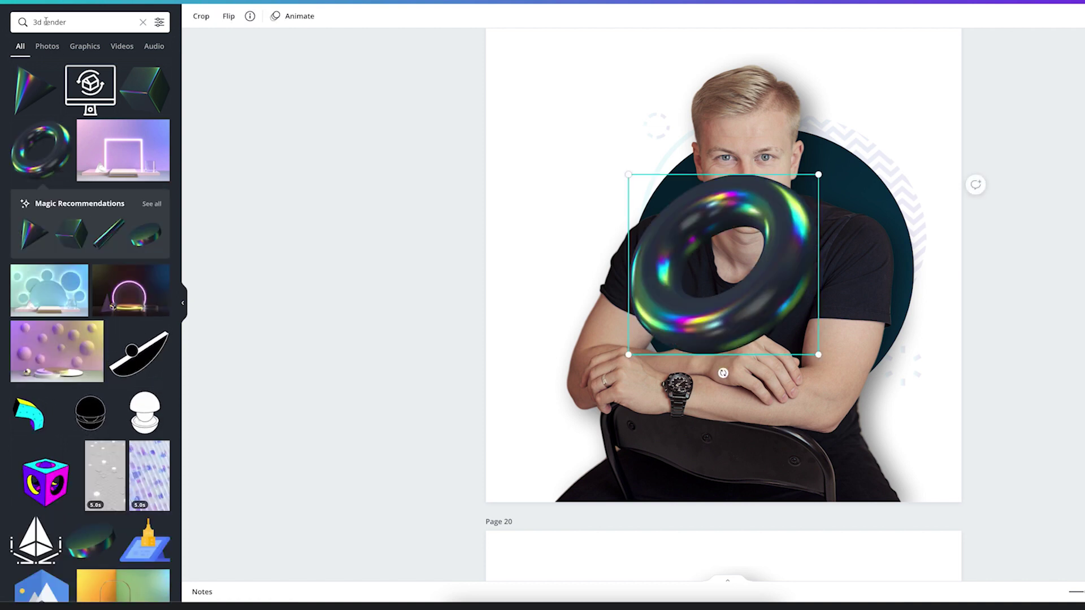
pyautogui.moveTo(723, 264); pyautogui.dragTo(871, 209)
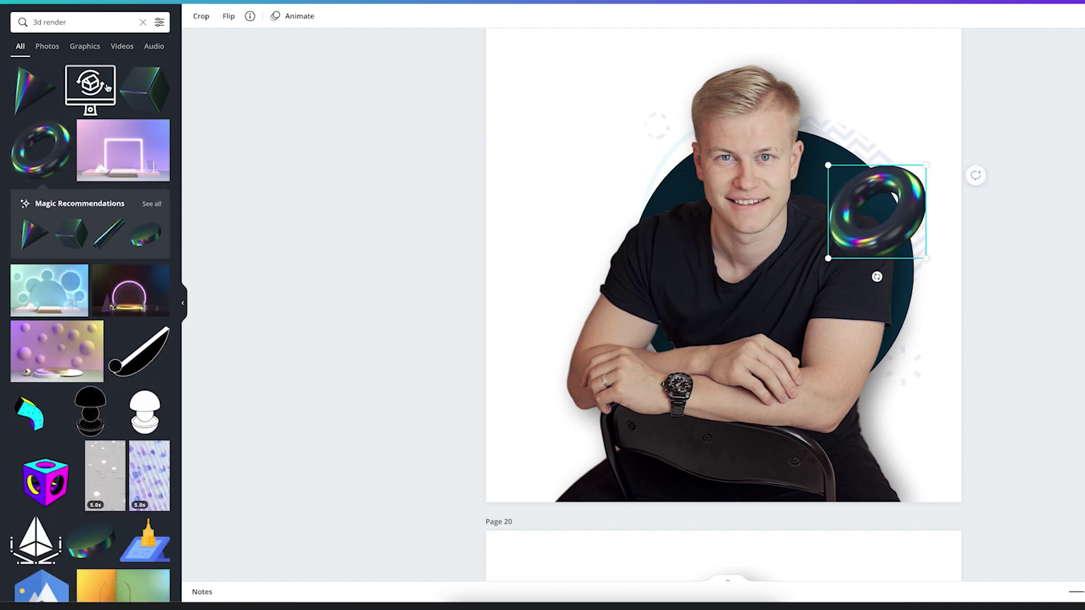
# - Add the dark green cube and a green pyramid, placing the pyramid left of the subject and the cube over the face
pyautogui.click(144, 80)
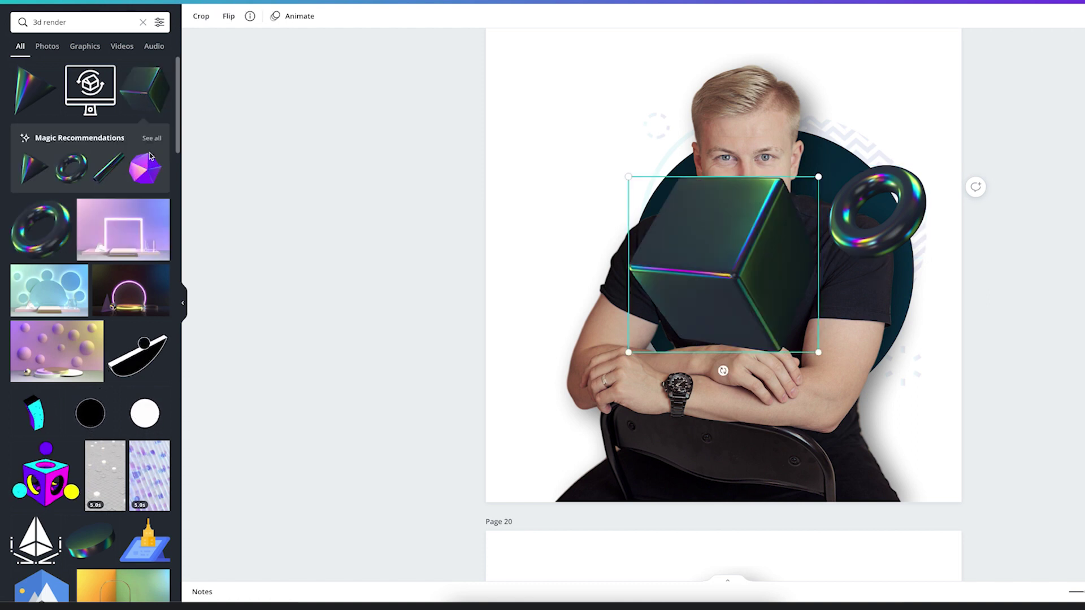
pyautogui.click(131, 141)
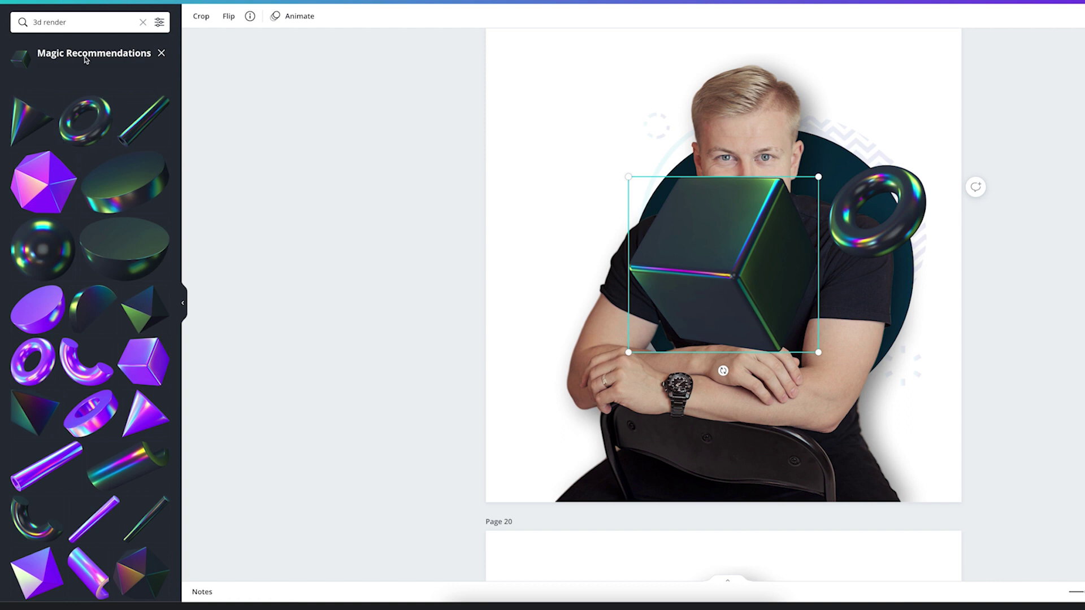
pyautogui.scroll(-2, 84, 402)
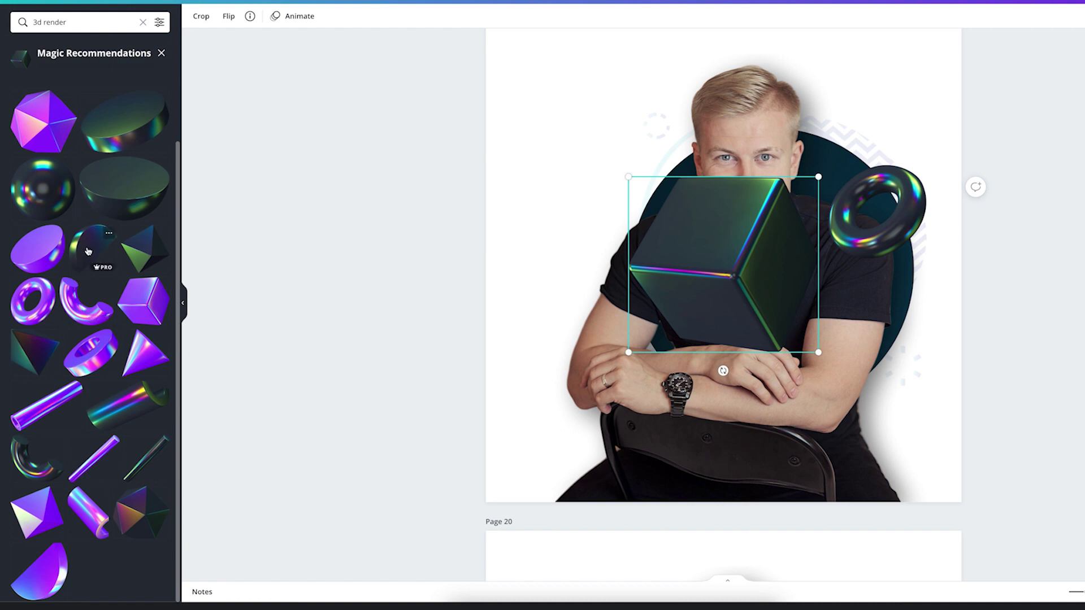
pyautogui.click(145, 247)
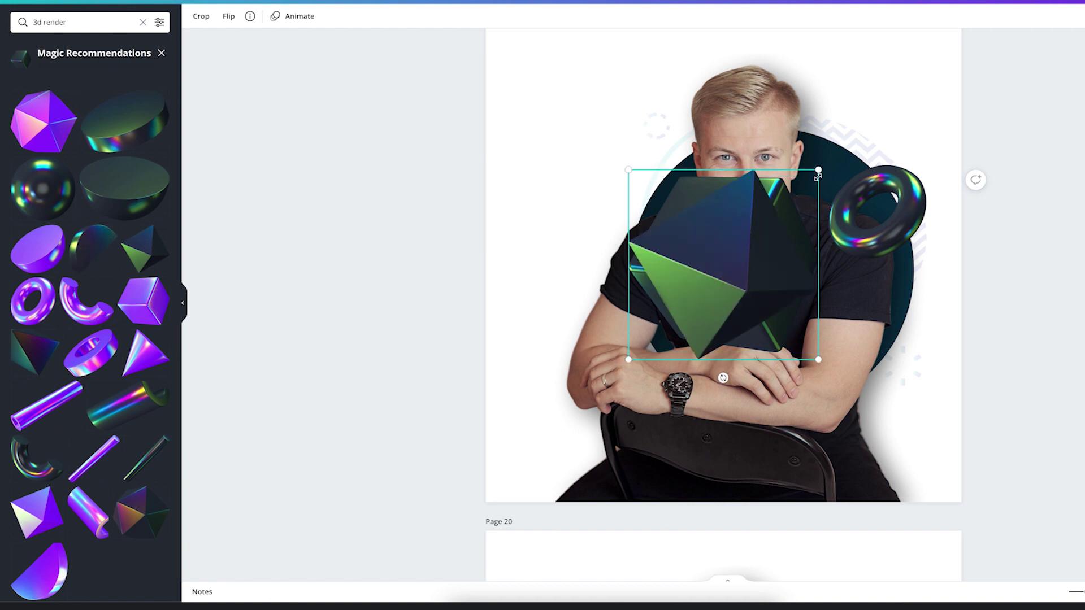
pyautogui.moveTo(801, 220); pyautogui.dragTo(686, 225)
pyautogui.click(739, 280)
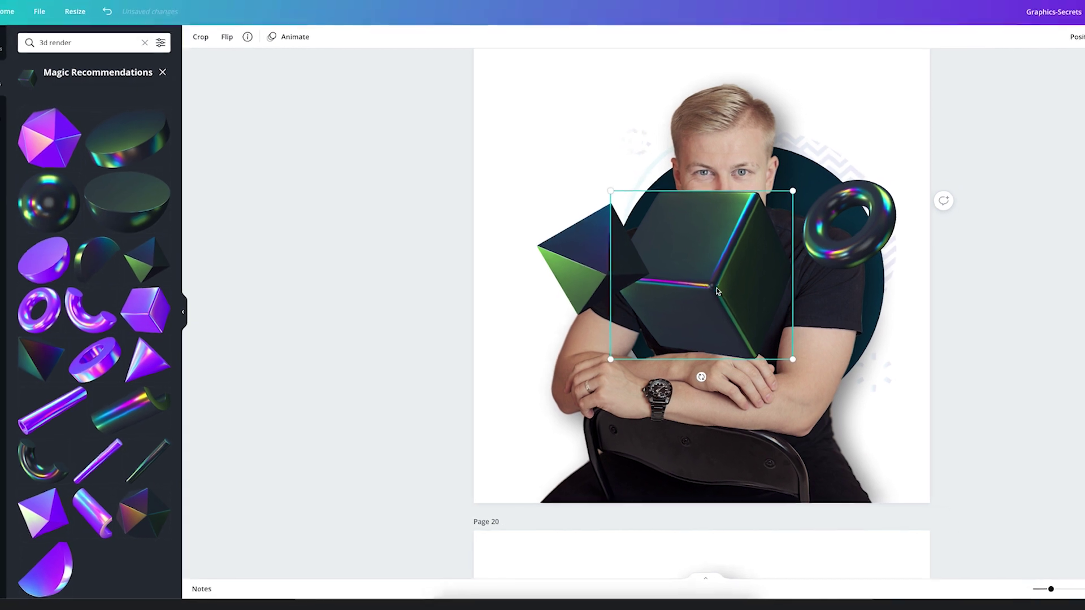
pyautogui.moveTo(718, 291); pyautogui.dragTo(785, 206)
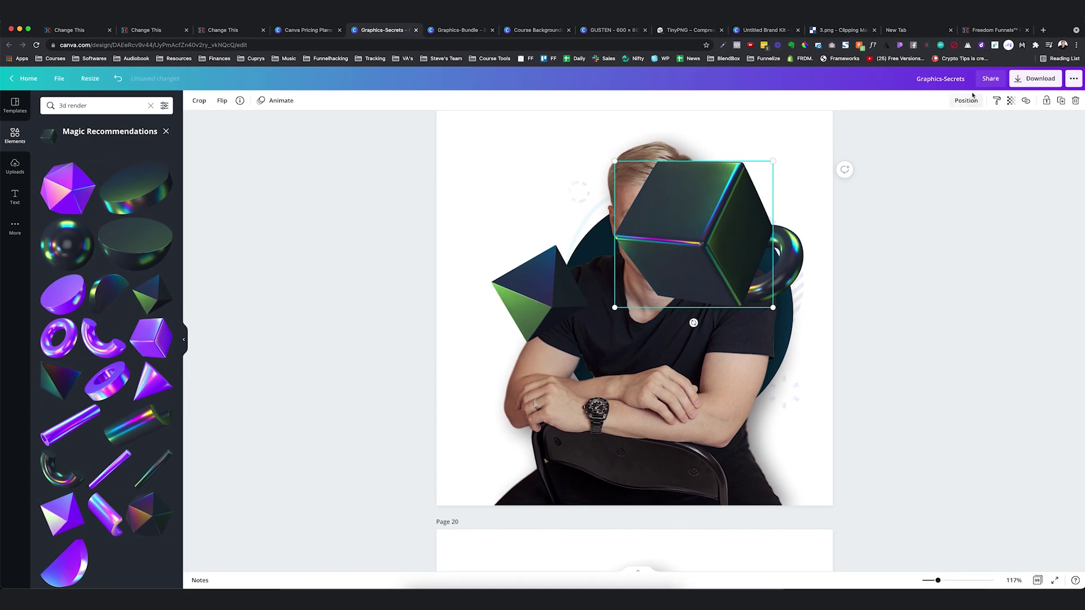
# - Send the cube behind the portrait photo and nudge the small pyramid up and right
pyautogui.click(960, 100)
pyautogui.click(929, 143)
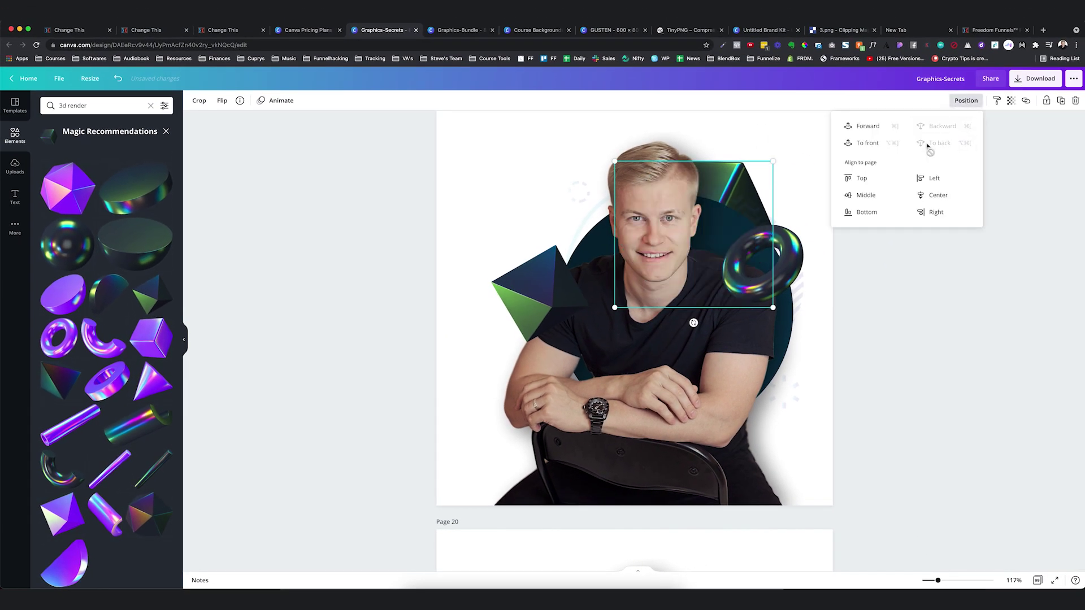
pyautogui.click(753, 172)
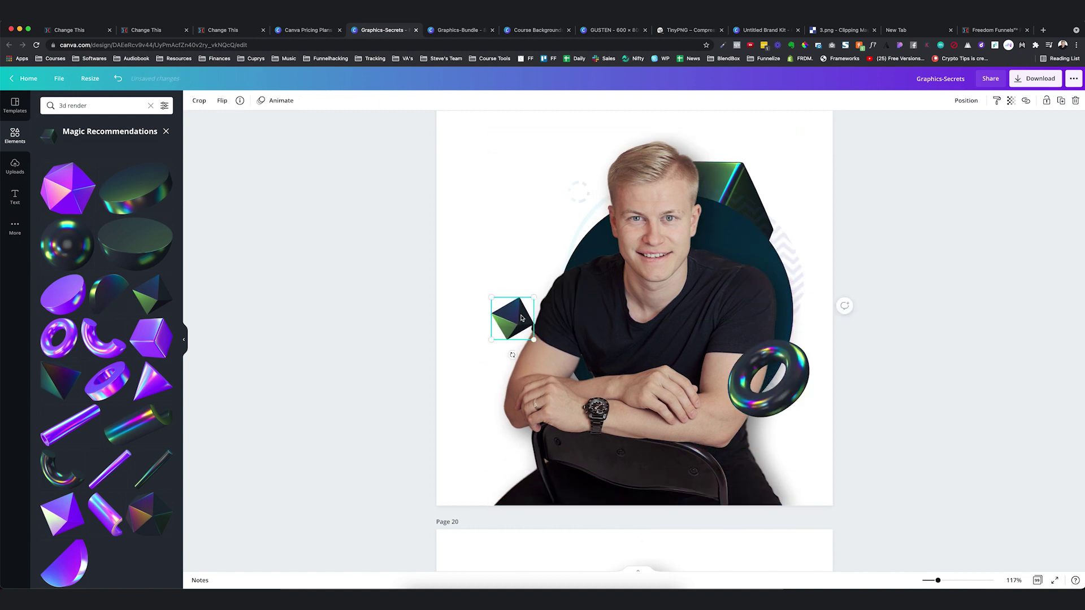
pyautogui.moveTo(522, 314); pyautogui.dragTo(556, 288)
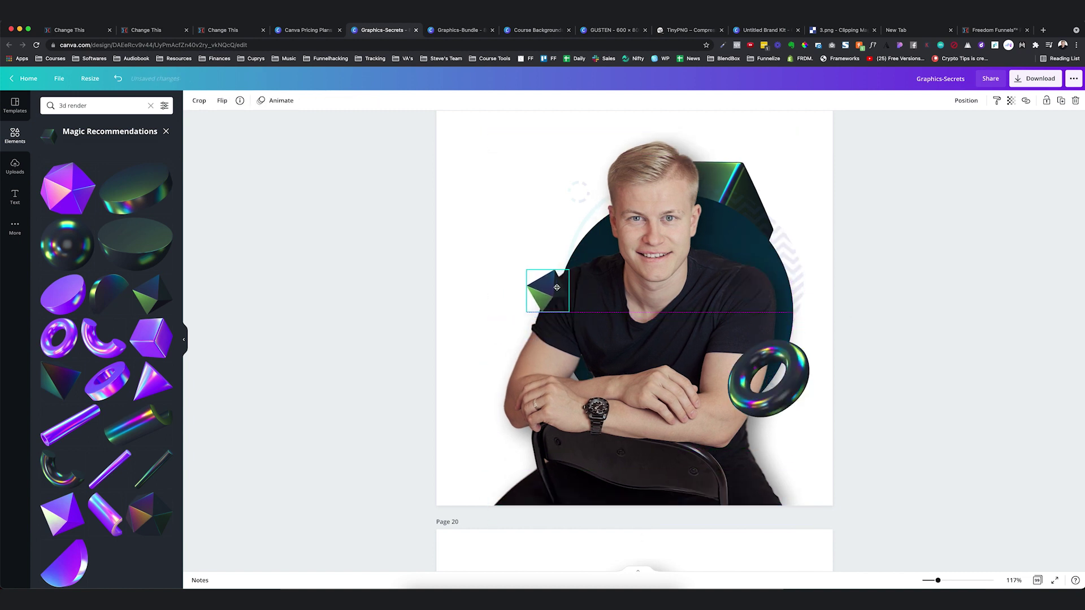
pyautogui.click(383, 254)
pyautogui.scroll(-2, 333, 263)
pyautogui.scroll(2, 497, 297)
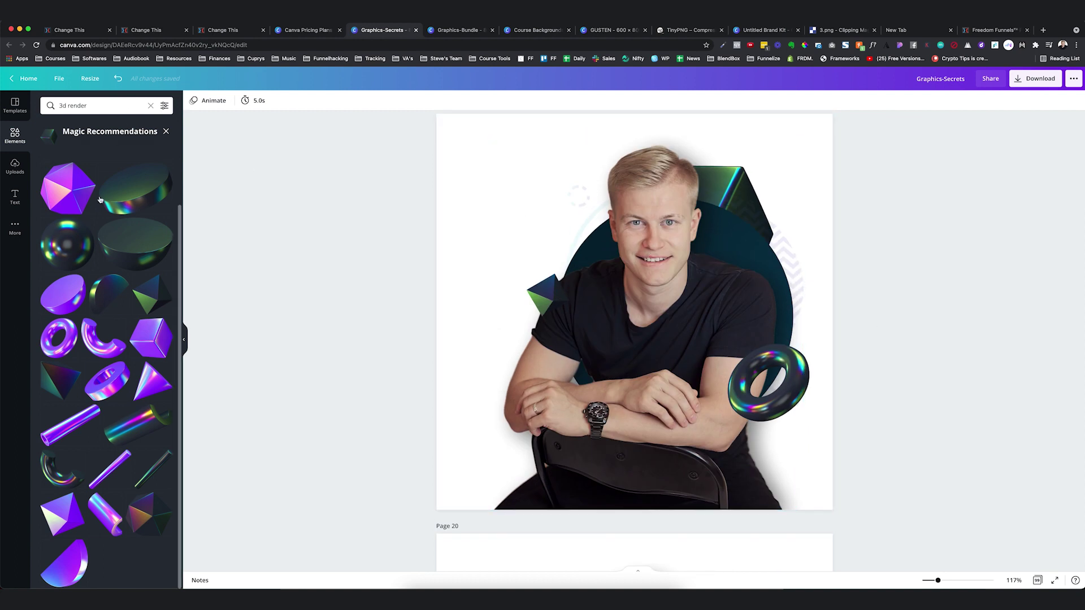
# - Search graphics for '3d geometri', then '3d abstract', and show all recommended abstract graphics
pyautogui.click(92, 106)
pyautogui.write('3d geometric')
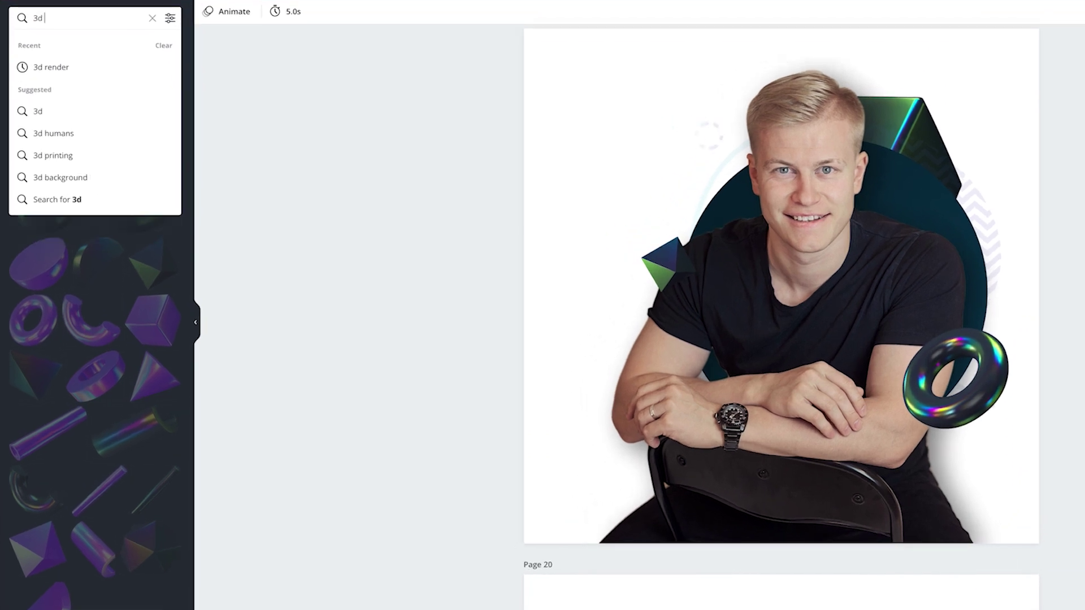
pyautogui.press('Return')
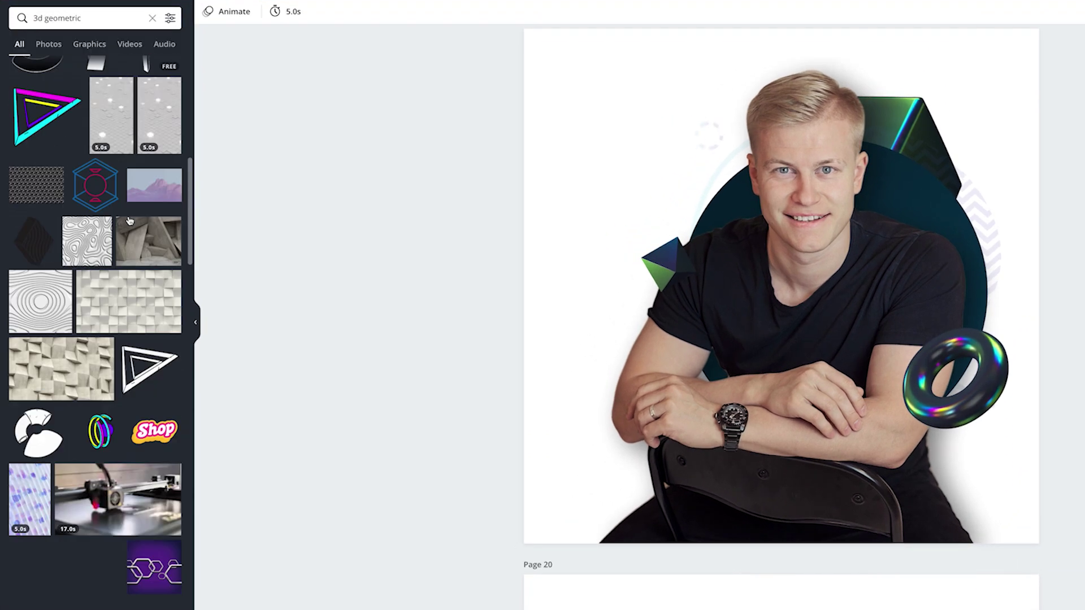
pyautogui.scroll(-5, 126, 226)
pyautogui.scroll(5, 127, 226)
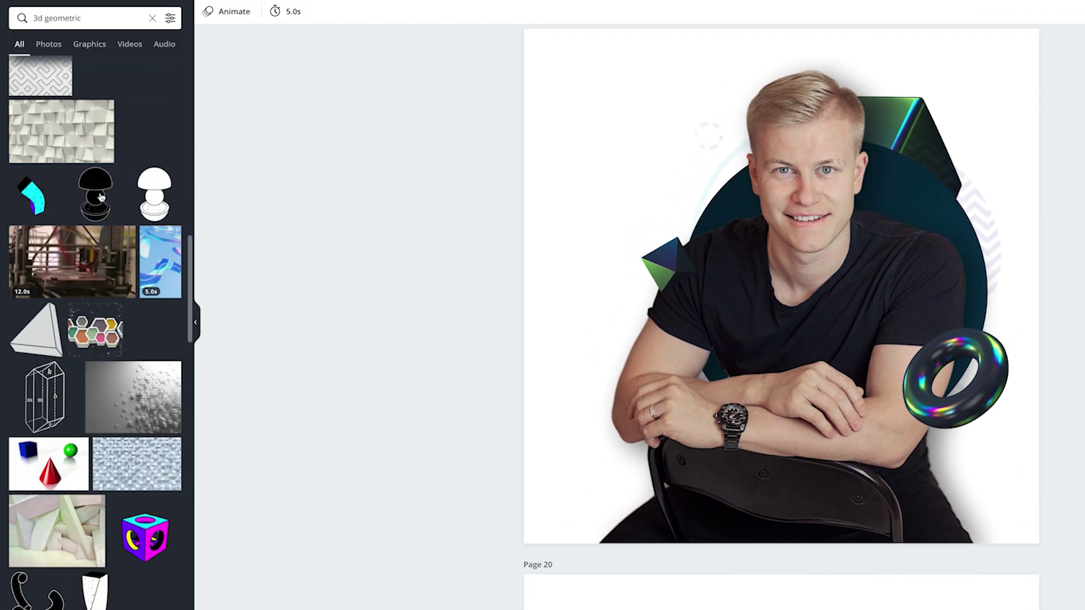
pyautogui.click(39, 18)
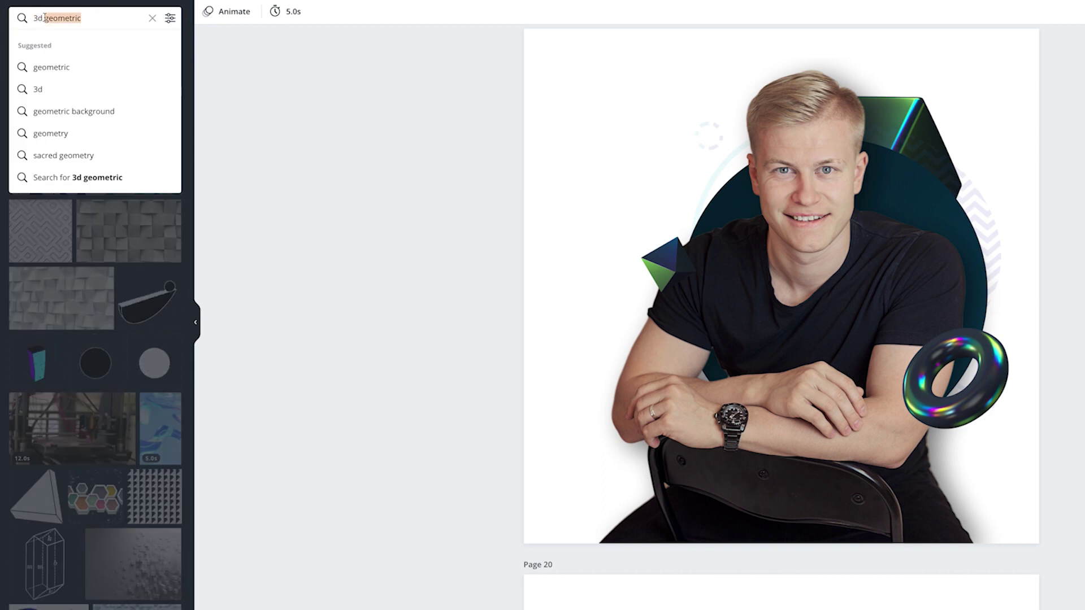
pyautogui.write('3d astr')
pyautogui.press('BackSpace')
pyautogui.press('BackSpace')
pyautogui.press('BackSpace')
pyautogui.write('ab')
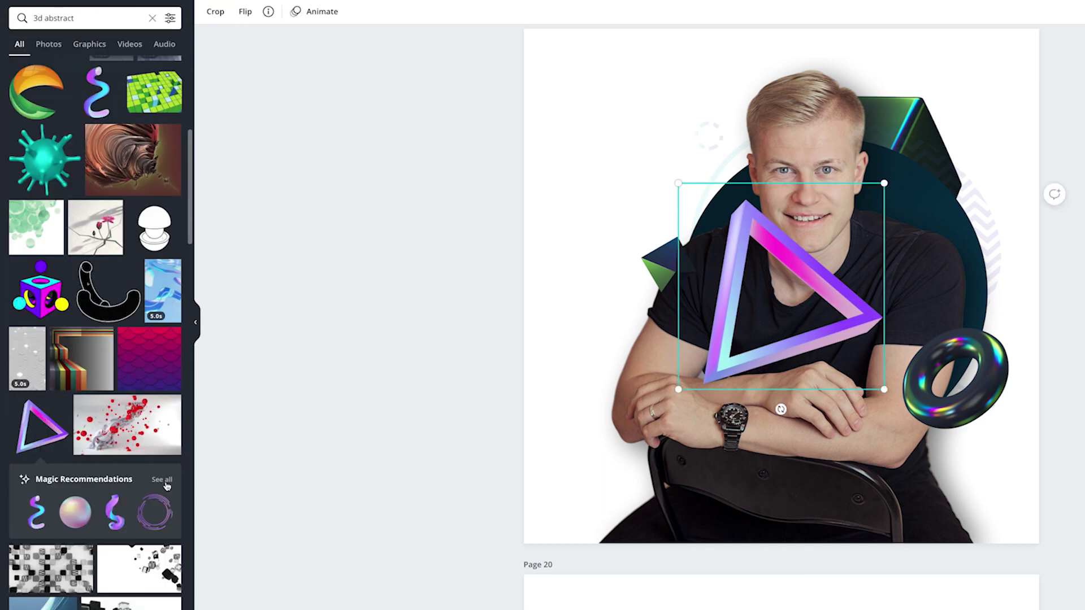
pyautogui.click(162, 480)
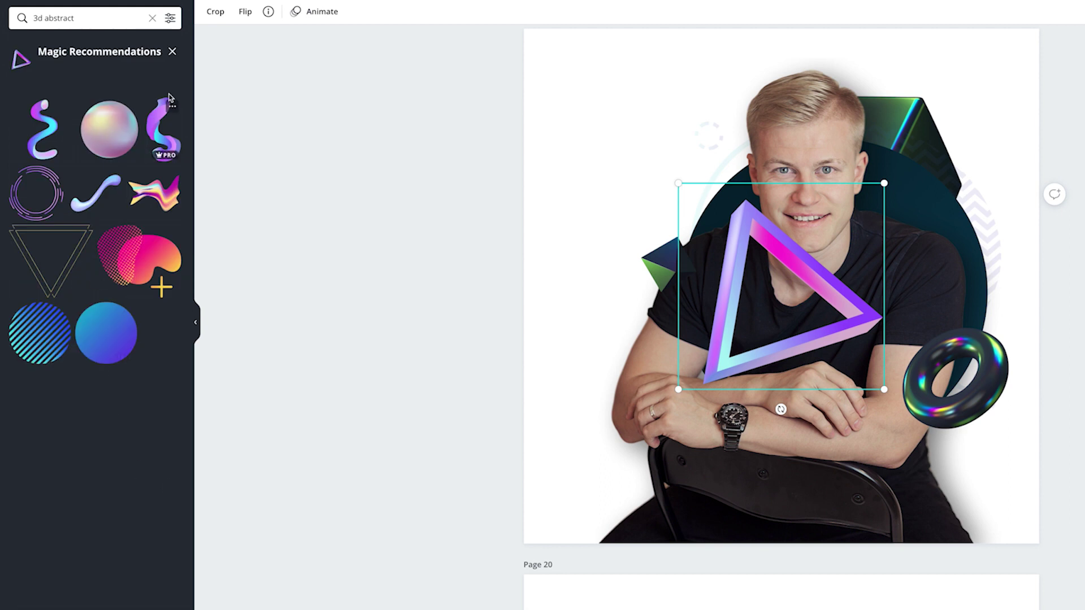
# - Add a 3D squiggle graphic, rotated about -34 degrees and sized beside the portrait's arm
pyautogui.click(42, 128)
pyautogui.moveTo(791, 294)
pyautogui.mouseDown()
pyautogui.moveTo(937, 259)
pyautogui.moveTo(939, 218)
pyautogui.mouseUp()
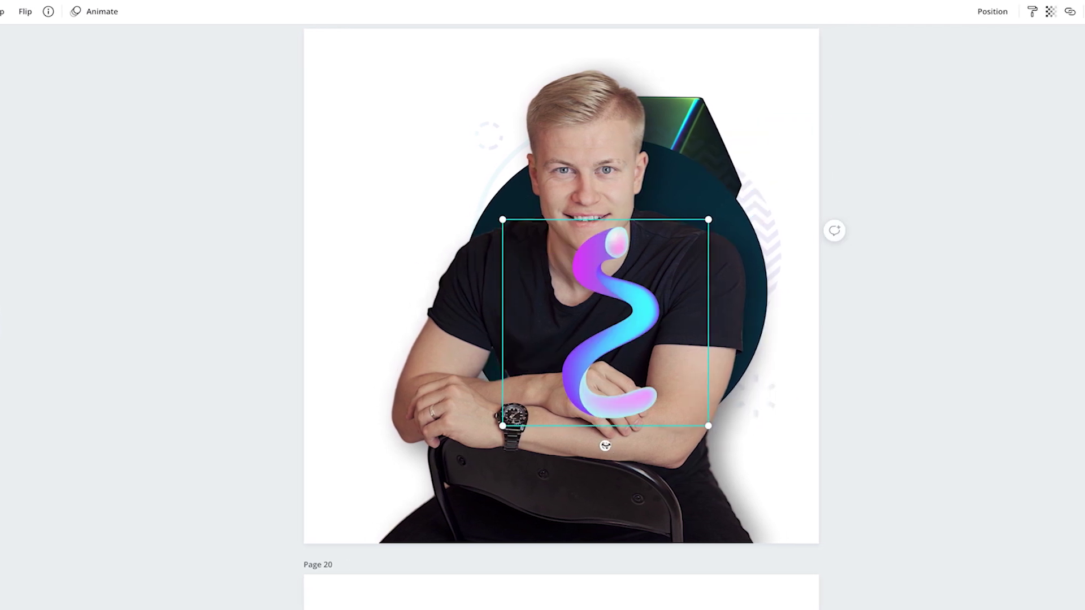
pyautogui.moveTo(810, 448); pyautogui.dragTo(878, 424)
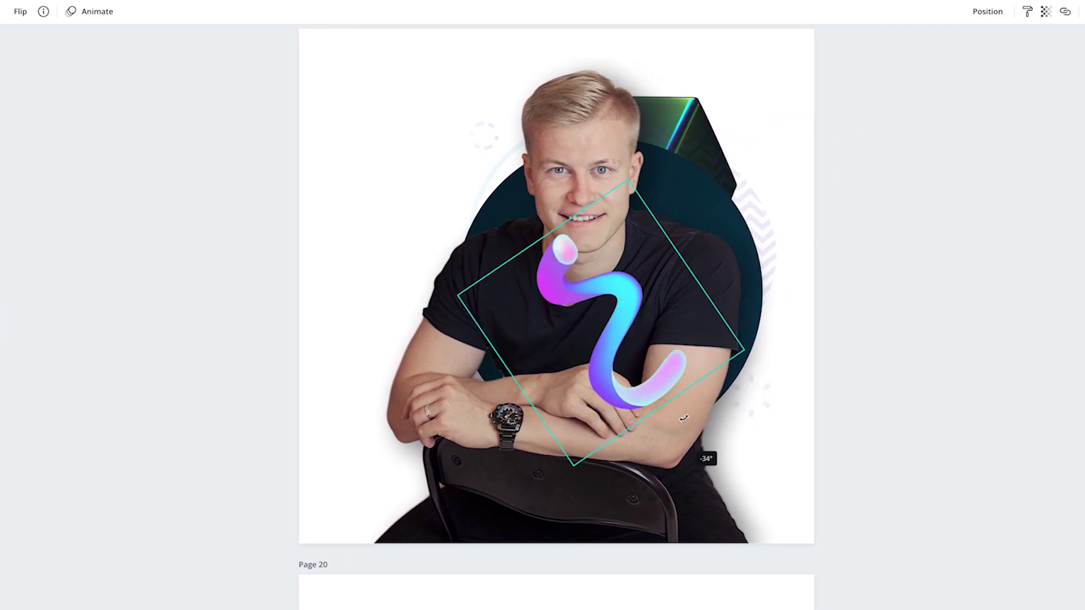
pyautogui.moveTo(735, 354)
pyautogui.mouseDown()
pyautogui.moveTo(527, 315)
pyautogui.moveTo(742, 388)
pyautogui.mouseUp()
pyautogui.moveTo(731, 346); pyautogui.dragTo(710, 285)
# - Shift the portrait photo slightly, then resize and rotate the squiggle onto the circle's edge
pyautogui.click(770, 220)
pyautogui.click(785, 255)
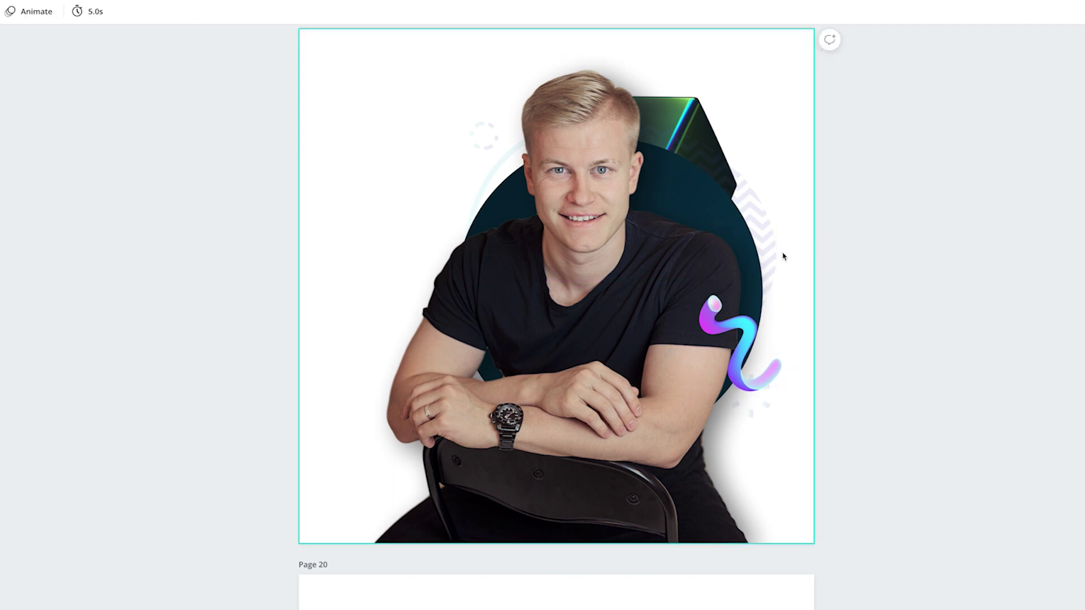
pyautogui.click(777, 254)
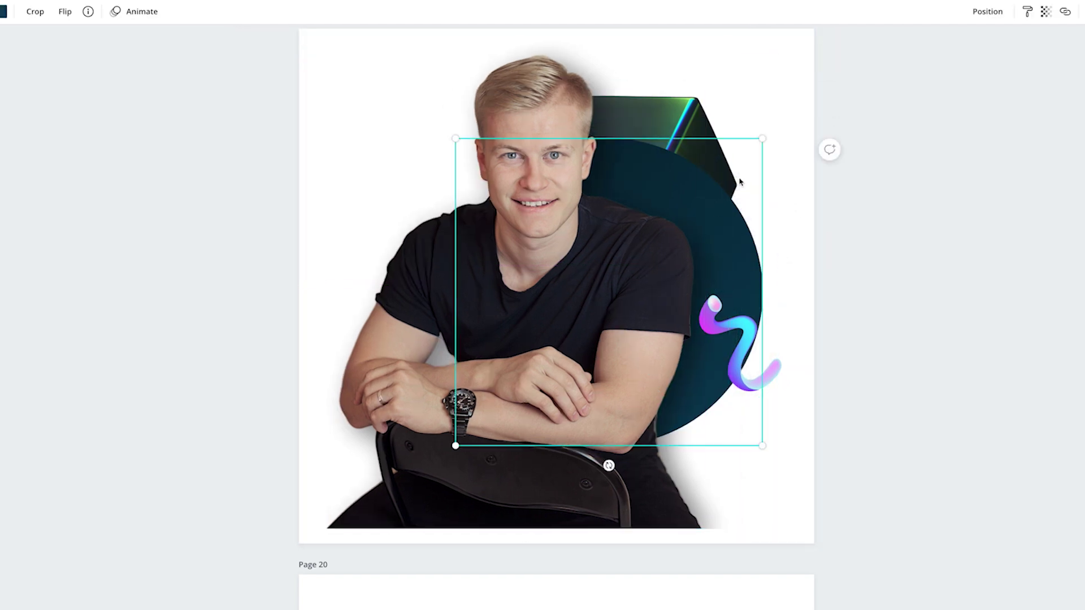
pyautogui.moveTo(564, 249)
pyautogui.mouseDown()
pyautogui.moveTo(446, 249)
pyautogui.moveTo(580, 249)
pyautogui.mouseUp()
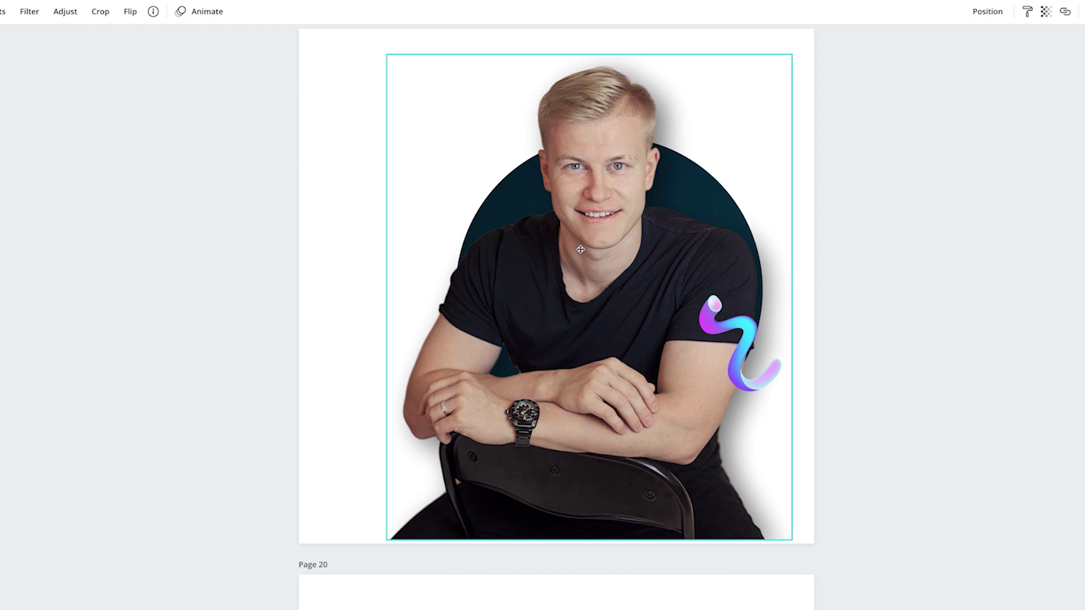
pyautogui.click(715, 304)
pyautogui.moveTo(731, 264)
pyautogui.mouseDown()
pyautogui.moveTo(719, 169)
pyautogui.moveTo(726, 88)
pyautogui.mouseUp()
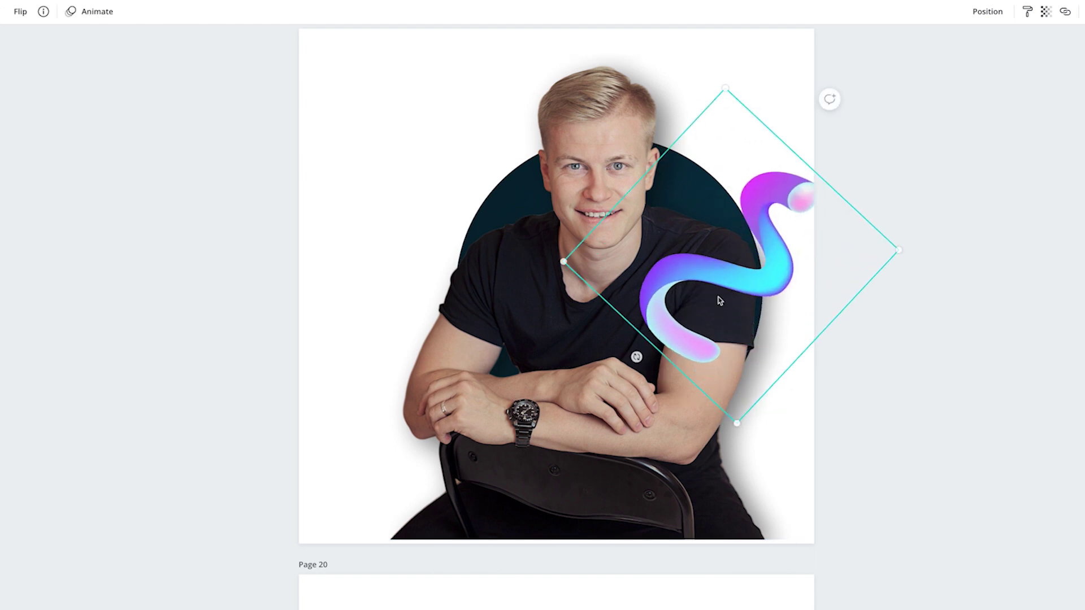
pyautogui.moveTo(562, 261); pyautogui.dragTo(643, 258)
pyautogui.moveTo(729, 271); pyautogui.dragTo(670, 253)
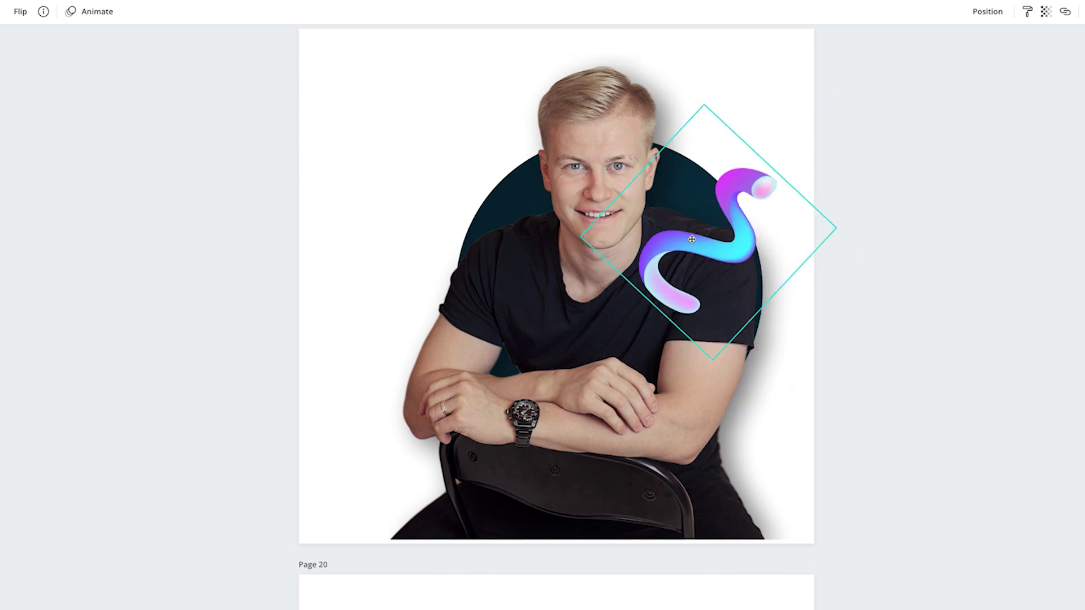
pyautogui.moveTo(635, 314)
pyautogui.mouseDown()
pyautogui.moveTo(697, 341)
pyautogui.moveTo(673, 334)
pyautogui.moveTo(684, 336)
pyautogui.mouseUp()
# - Delete the squiggle and other shapes, and place a pastel gradient sphere at the circle's upper right edge
pyautogui.click(350, 121)
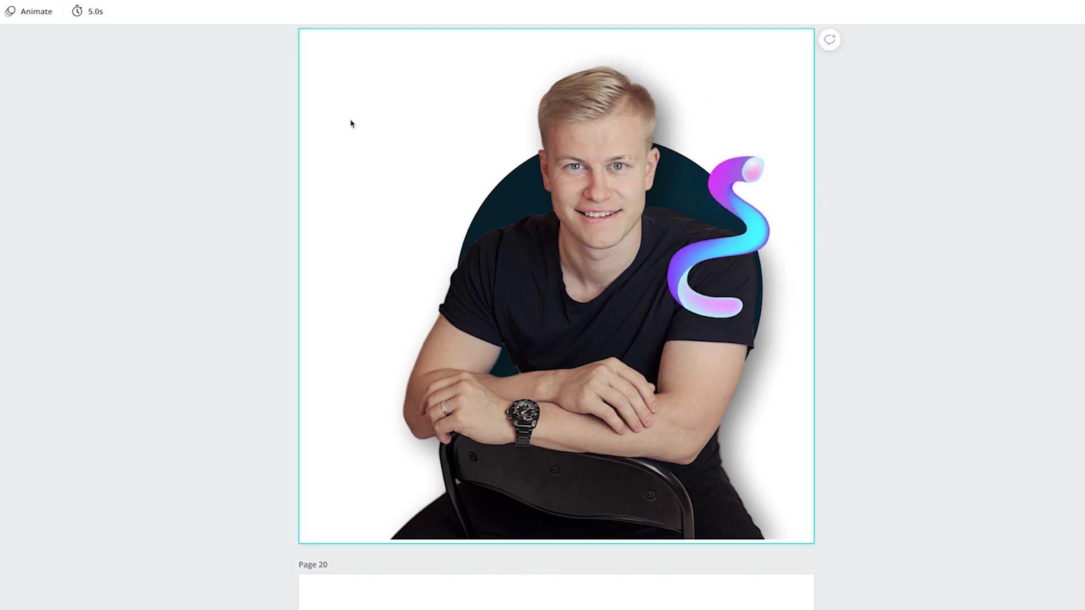
pyautogui.moveTo(364, 104); pyautogui.dragTo(732, 410)
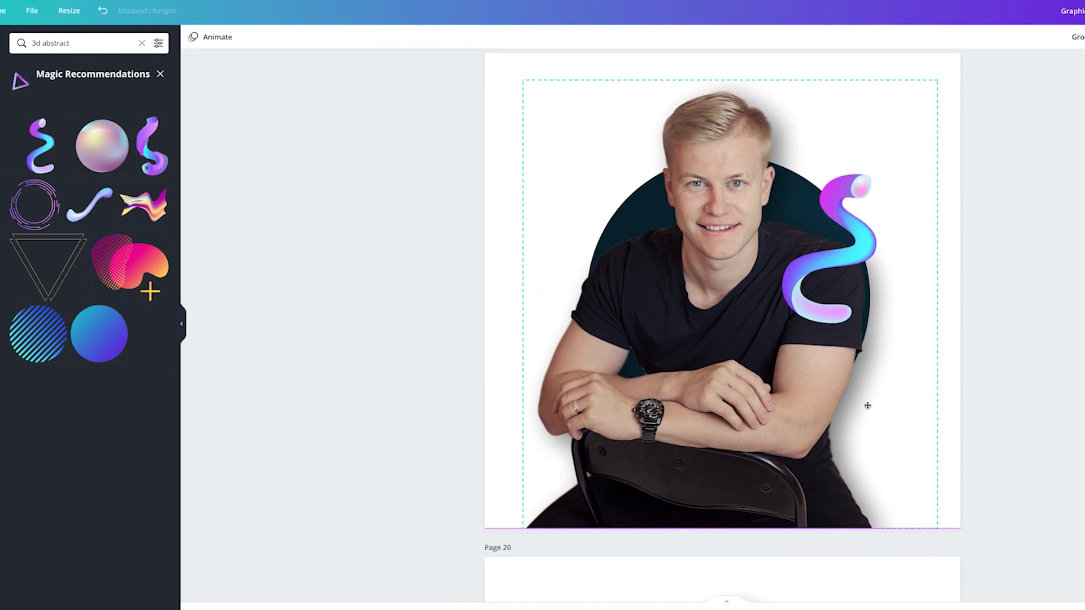
pyautogui.press('Delete')
pyautogui.click(102, 145)
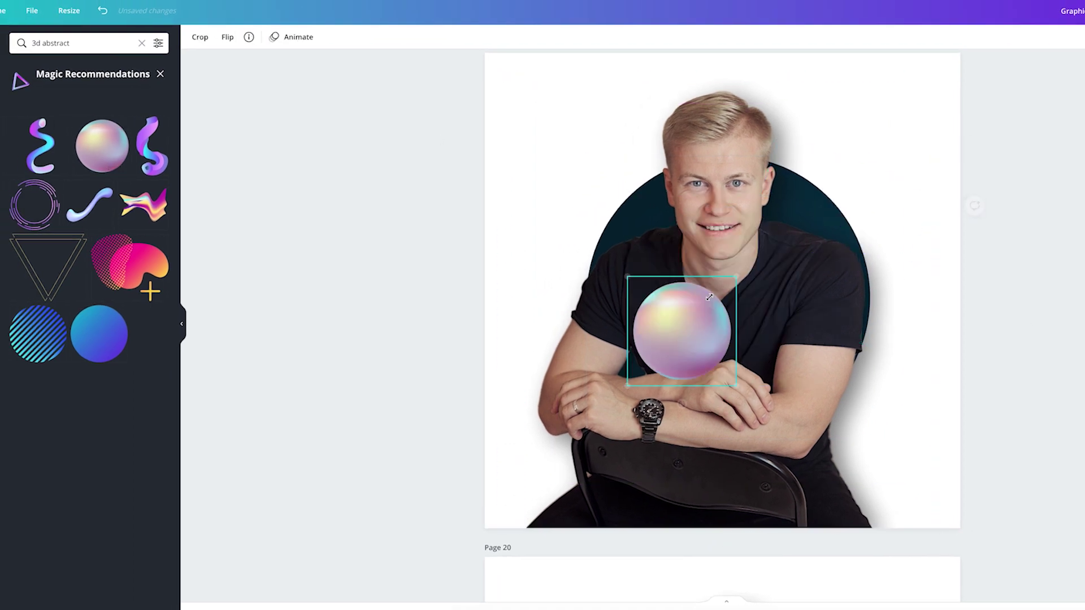
pyautogui.moveTo(680, 330); pyautogui.dragTo(848, 235)
pyautogui.doubleClick(97, 48)
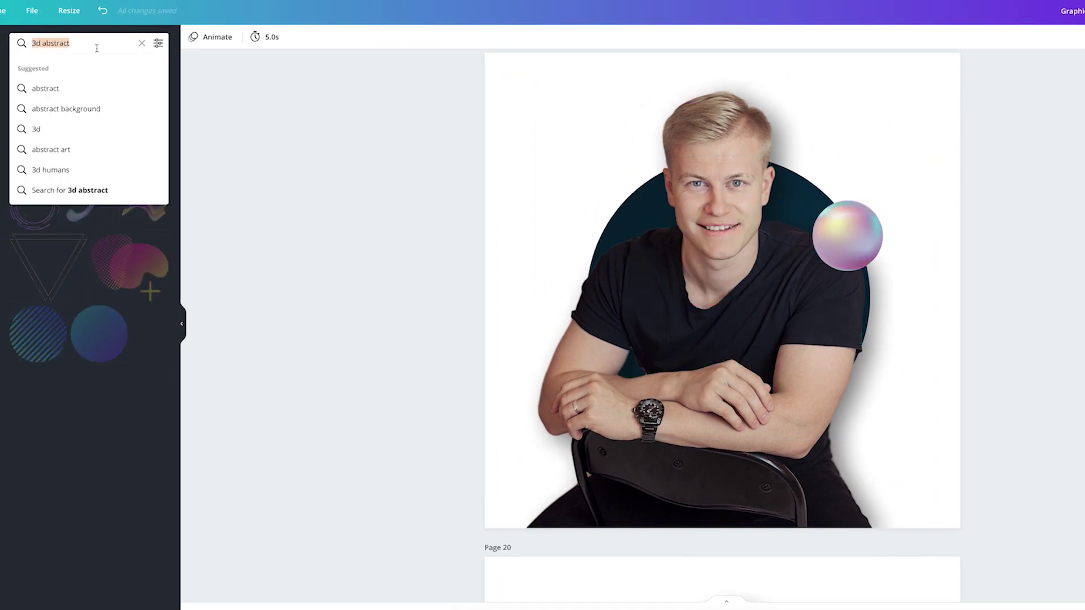
# - Search graphics for 'gradient graphic', refine to 'gradient 3d', and browse the results
pyautogui.write('gradient')
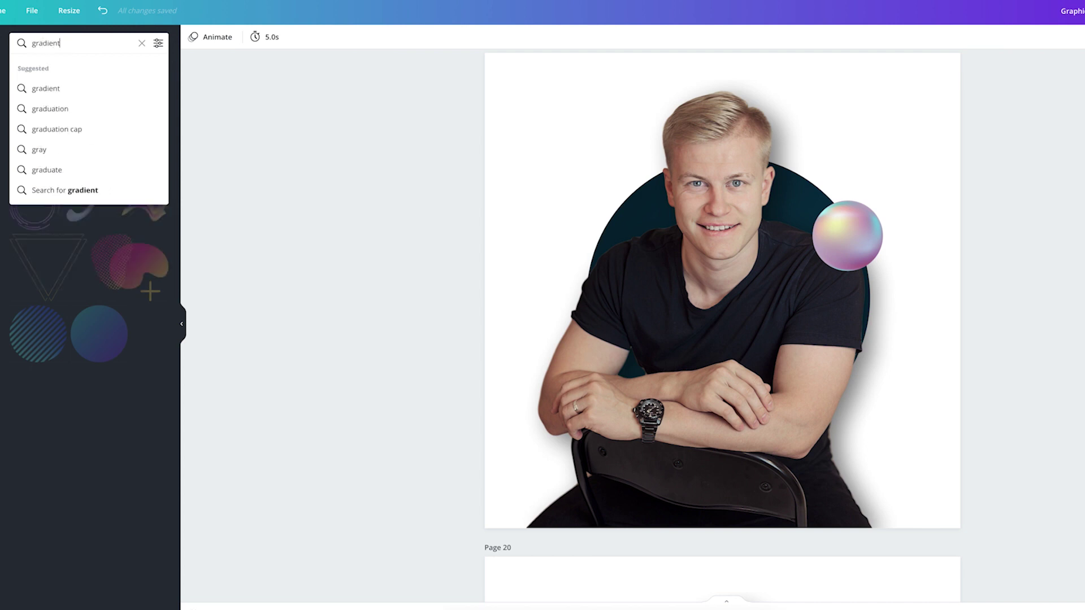
pyautogui.write(' graphic')
pyautogui.press('Return')
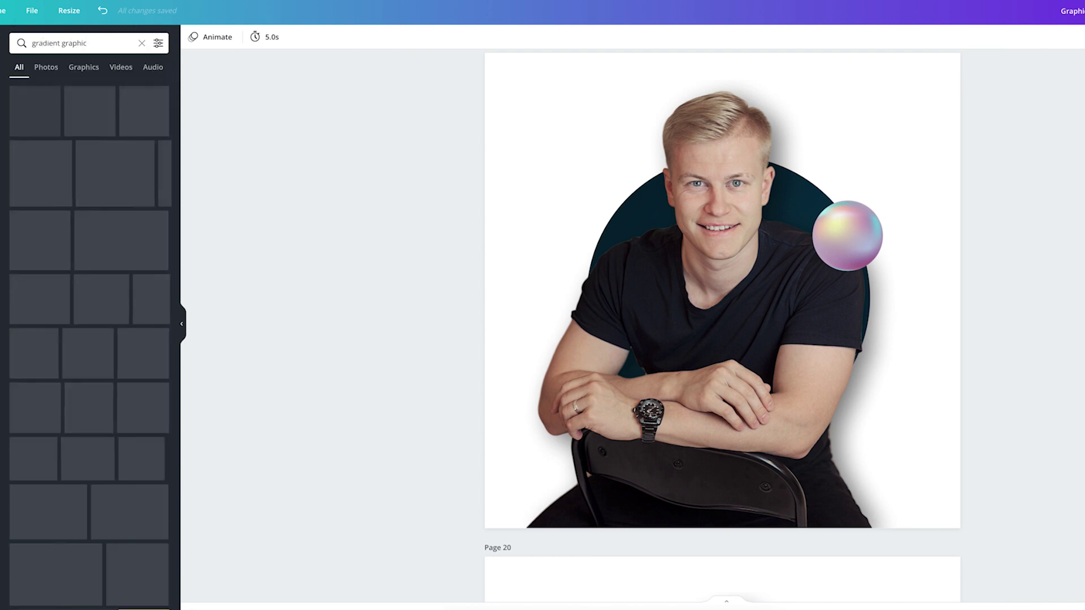
pyautogui.scroll(-1, 71, 360)
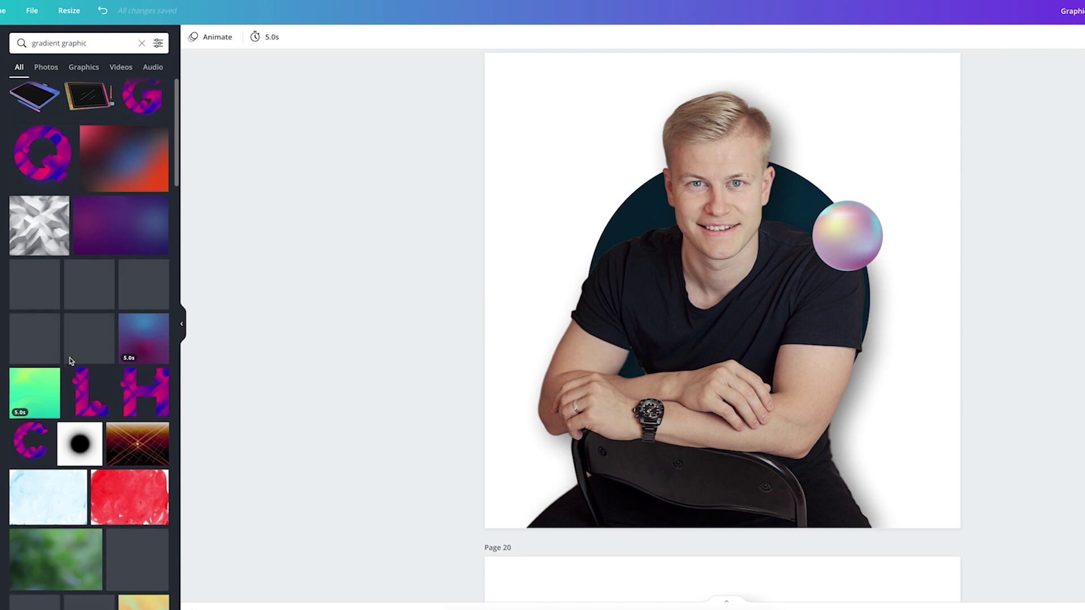
pyautogui.scroll(-10, 71, 362)
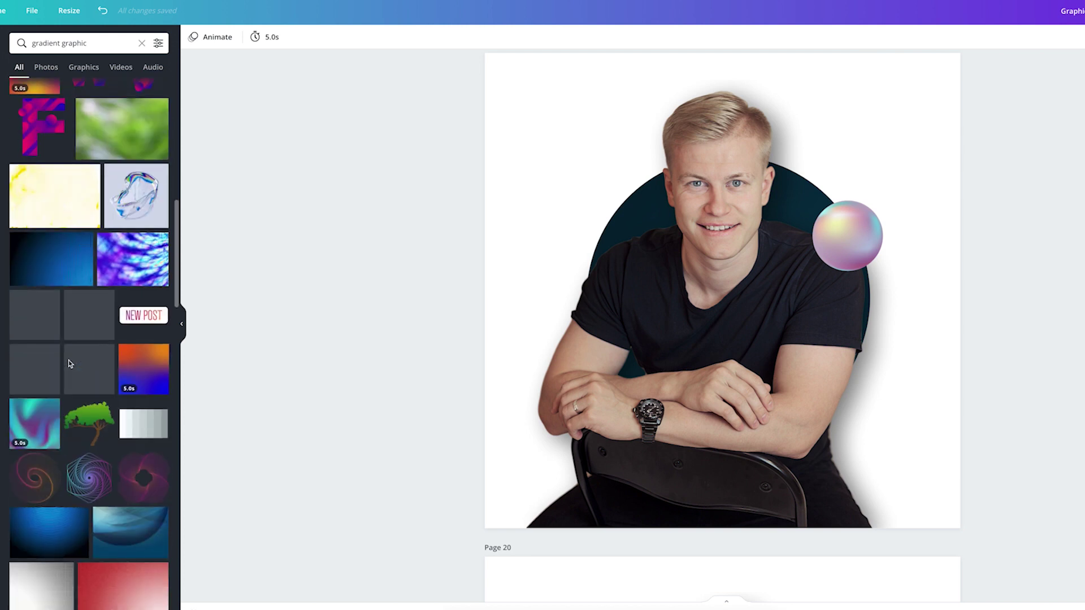
pyautogui.scroll(-5, 69, 362)
pyautogui.click(74, 43)
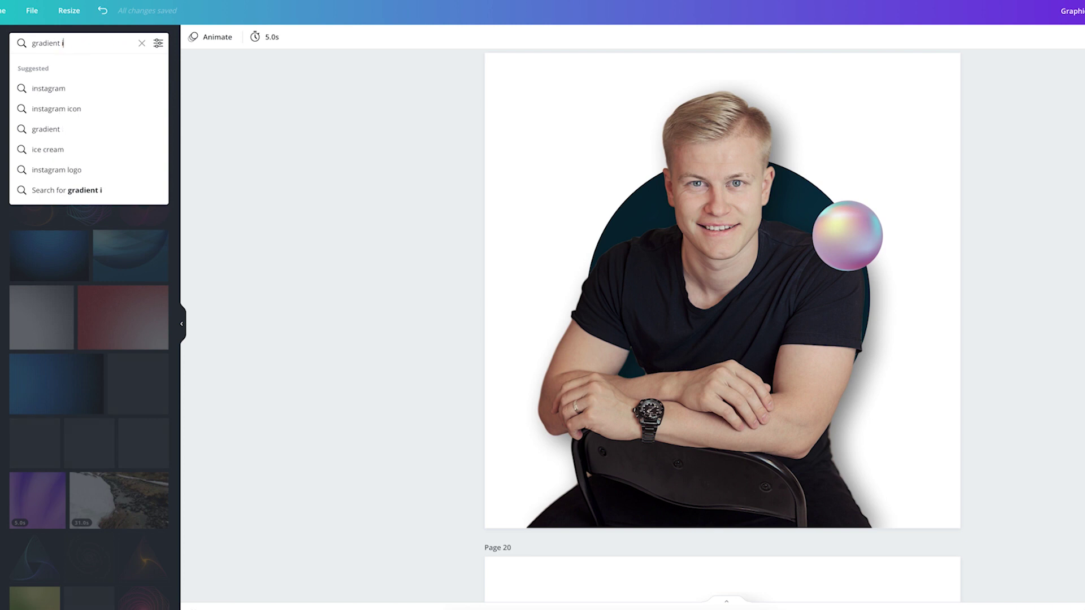
pyautogui.press('BackSpace')
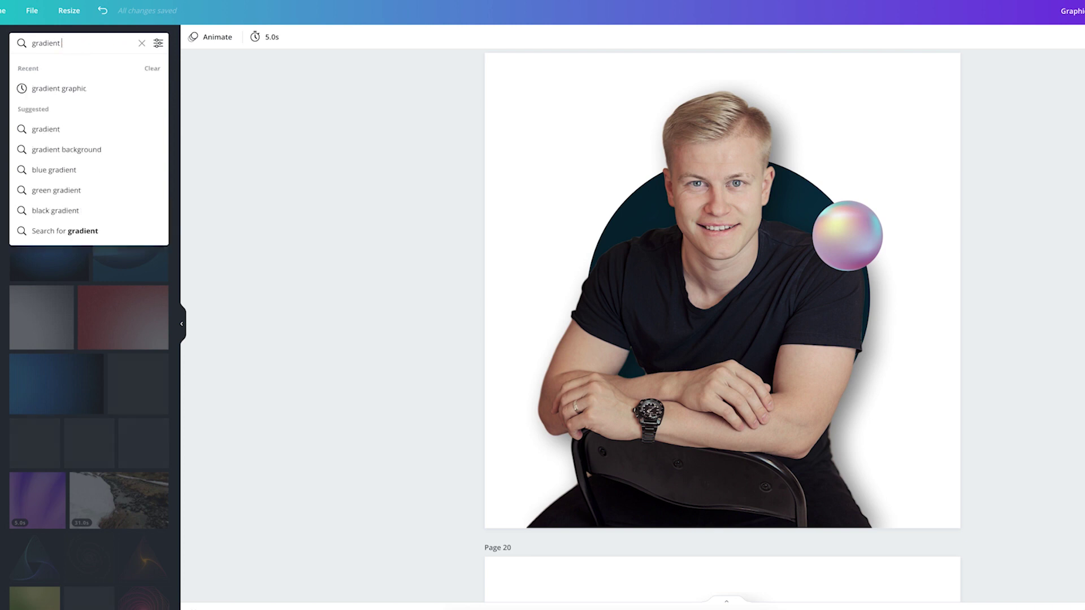
pyautogui.write('3d')
pyautogui.press('Return')
pyautogui.scroll(-6, 72, 161)
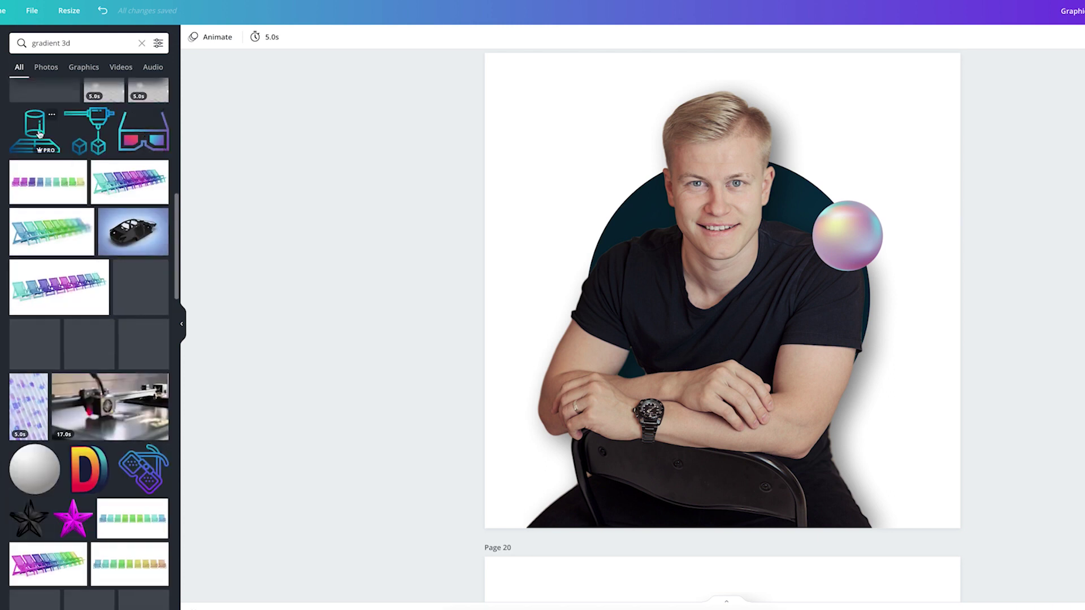
pyautogui.scroll(-7, 40, 134)
pyautogui.scroll(-10, 65, 254)
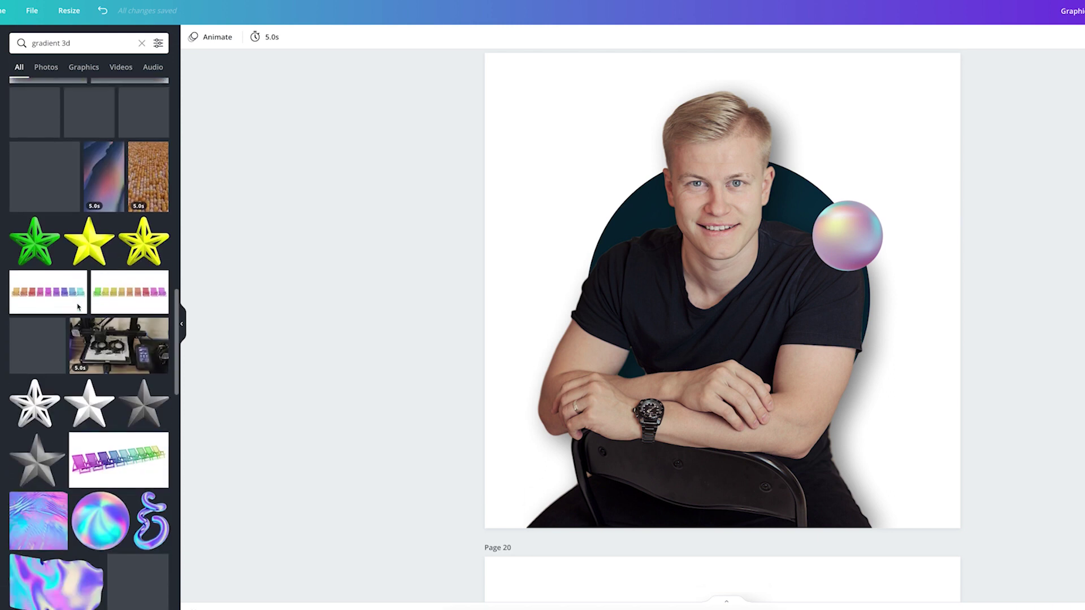
# - Add several 'gradient 3d' graphics: a holographic wavy sheet, bubble, ring, cube and another holographic shape
pyautogui.click(57, 463)
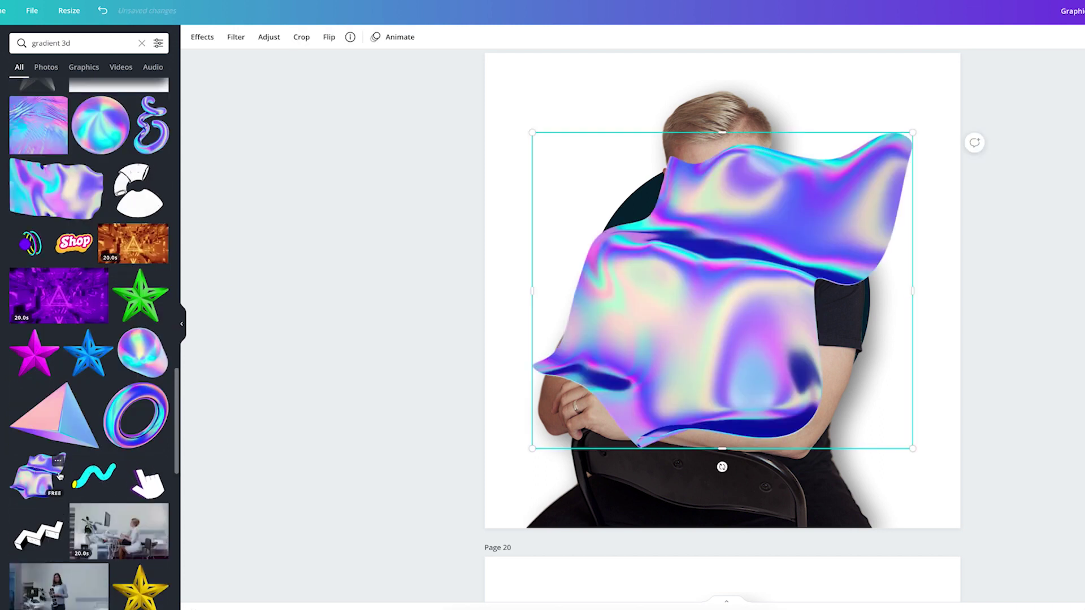
pyautogui.scroll(-1, 143, 357)
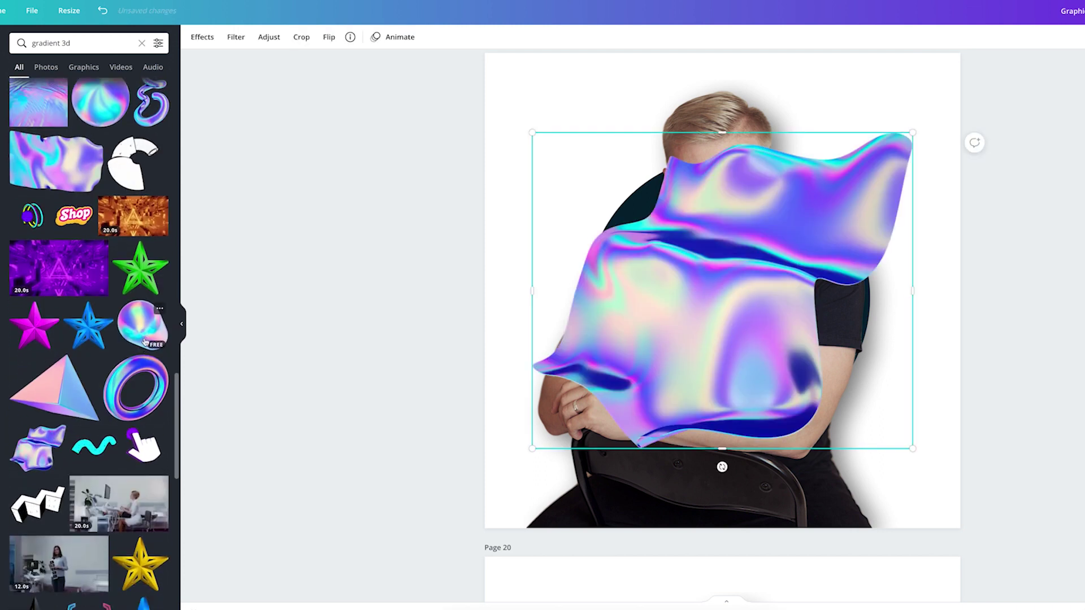
pyautogui.click(141, 331)
pyautogui.click(116, 387)
pyautogui.scroll(-3, 116, 386)
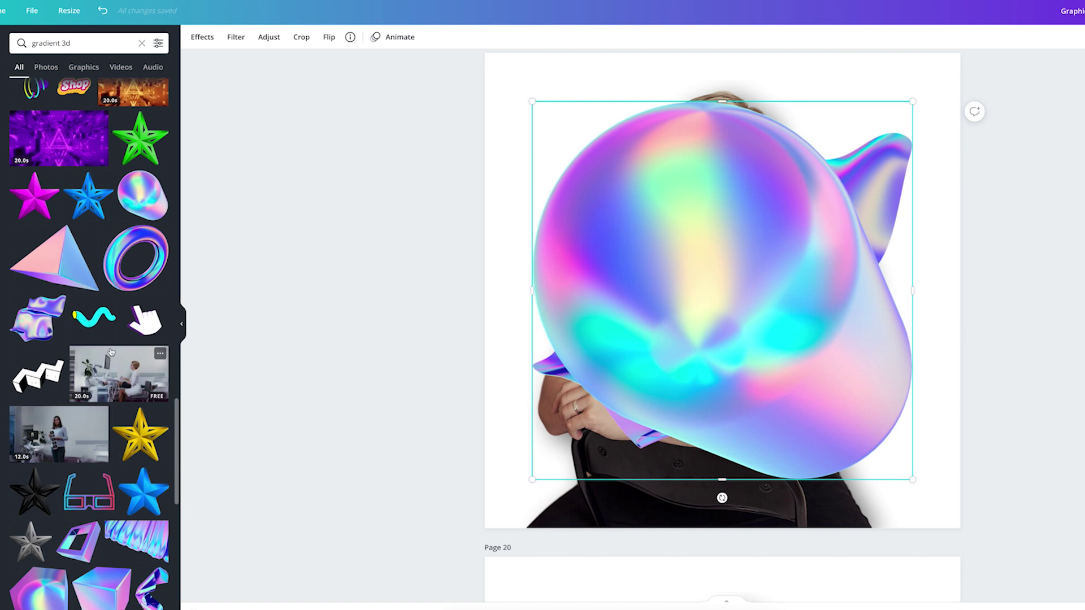
pyautogui.scroll(-2, 116, 387)
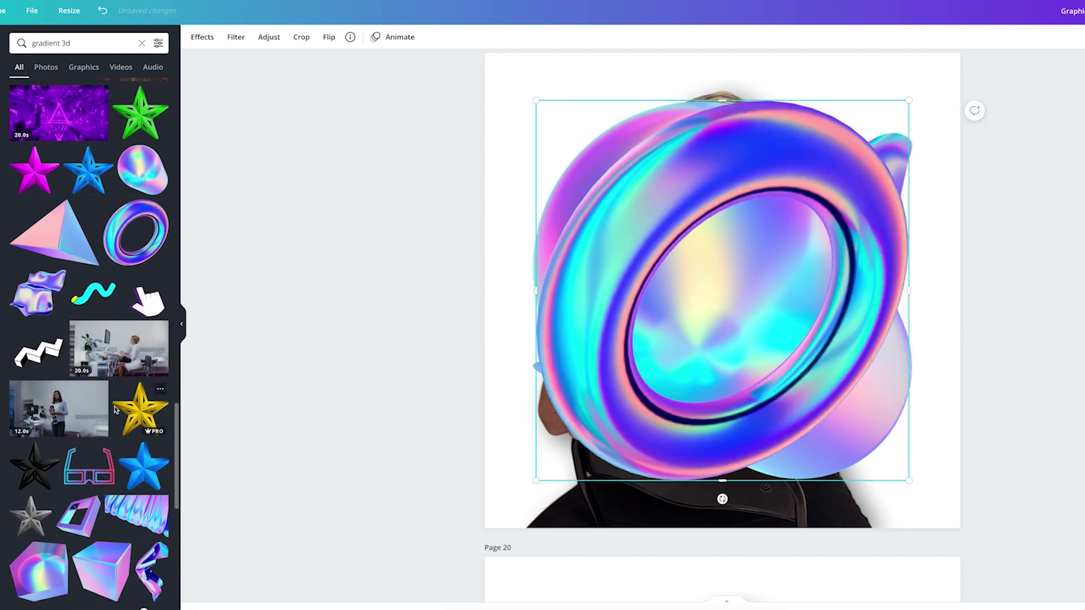
pyautogui.click(107, 480)
pyautogui.click(64, 487)
pyautogui.scroll(1, 64, 487)
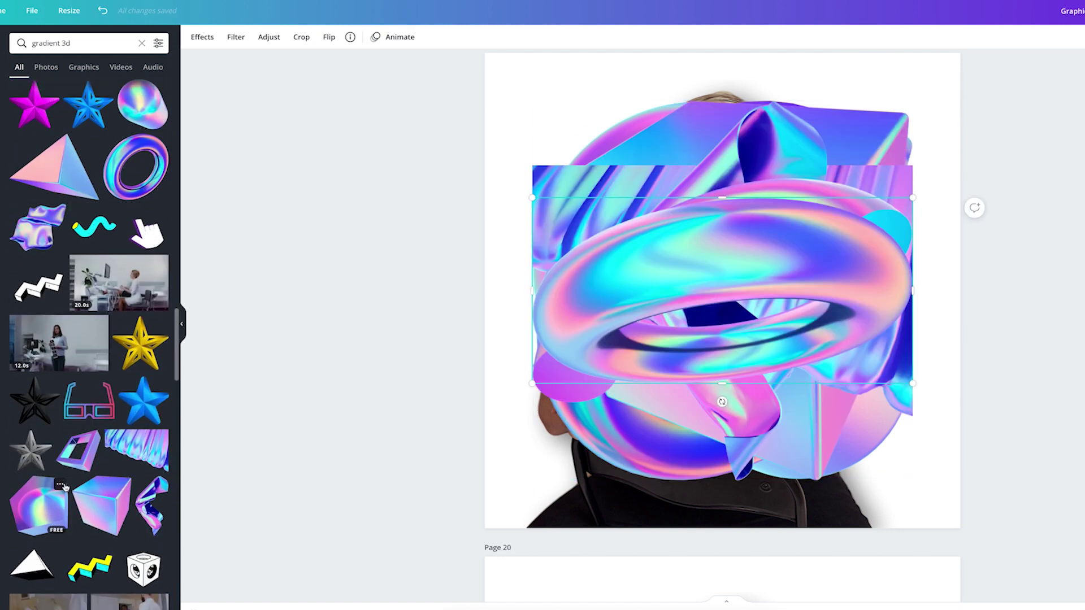
pyautogui.click(61, 485)
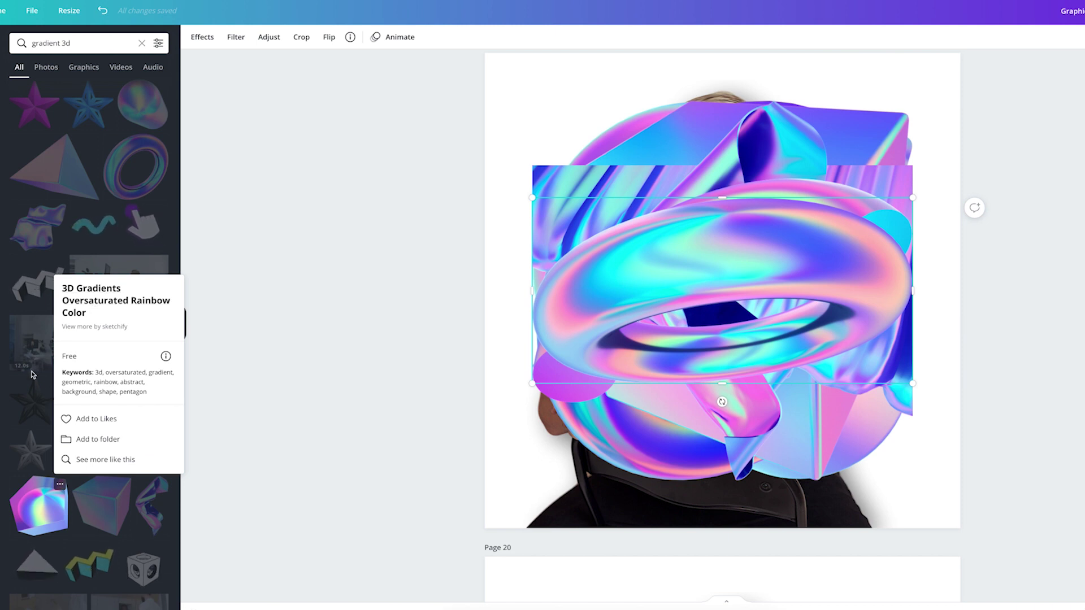
# - Search for '3d graphic oversaturated' and add a 3D square-frame graphic
pyautogui.doubleClick(45, 43)
pyautogui.press('BackSpace')
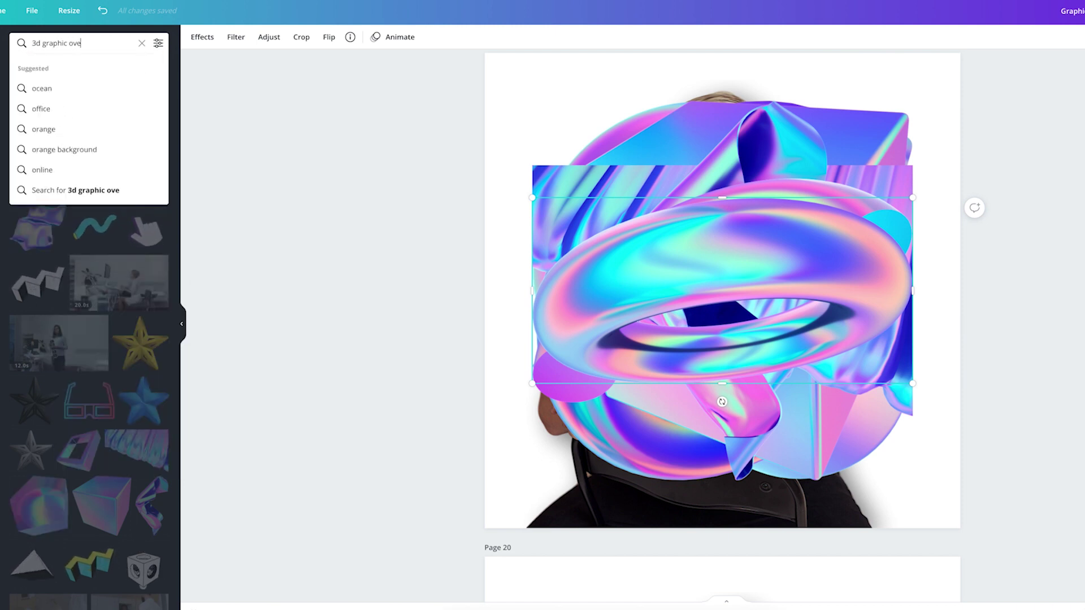
pyautogui.write('graphic oversaturate')
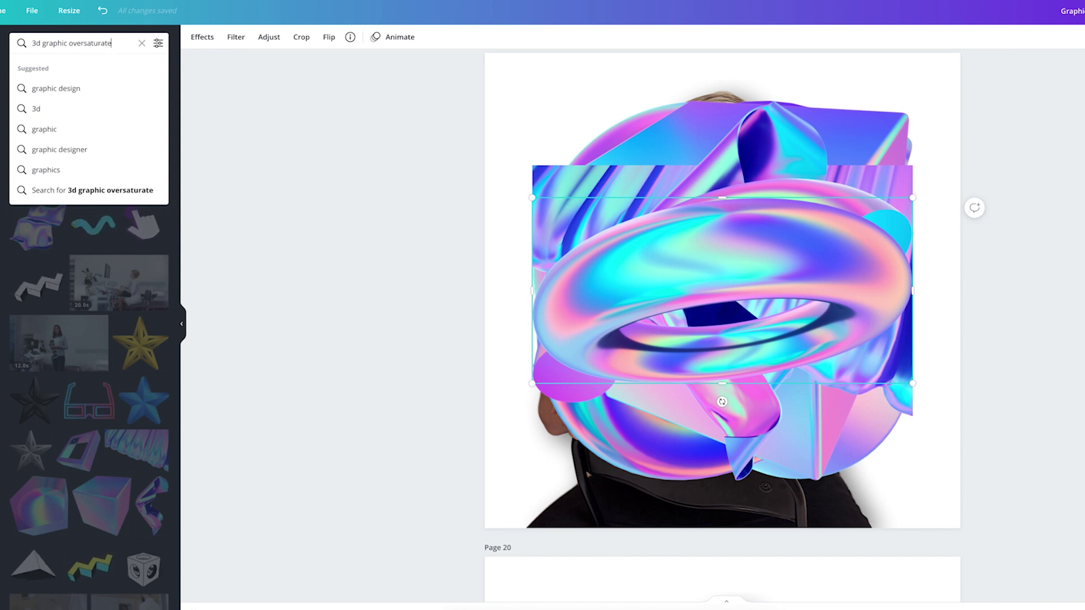
pyautogui.write('d')
pyautogui.press('Return')
pyautogui.scroll(-7, 70, 377)
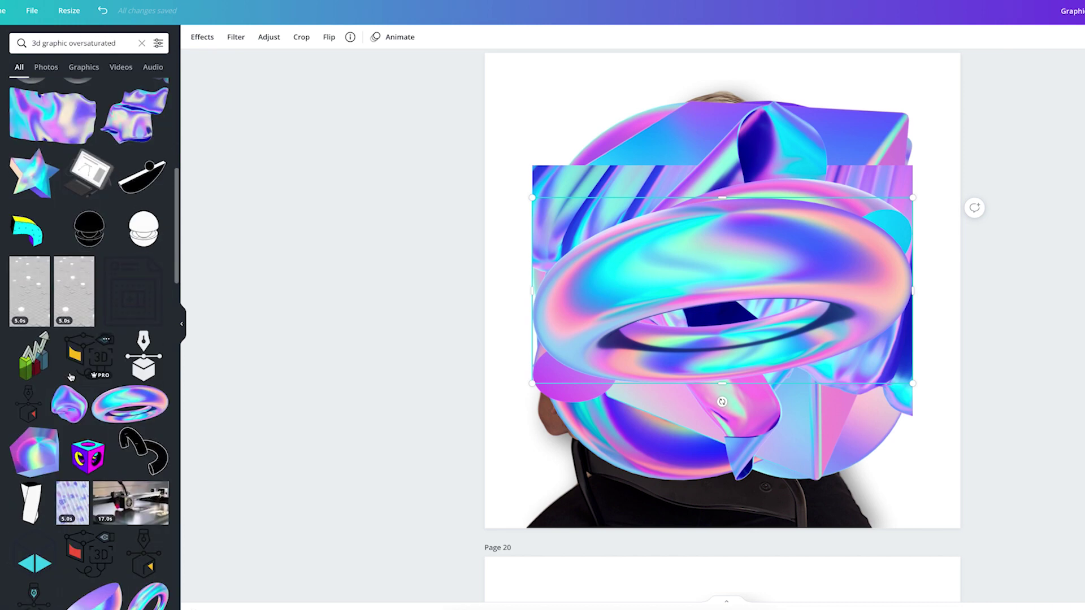
pyautogui.scroll(-7, 70, 377)
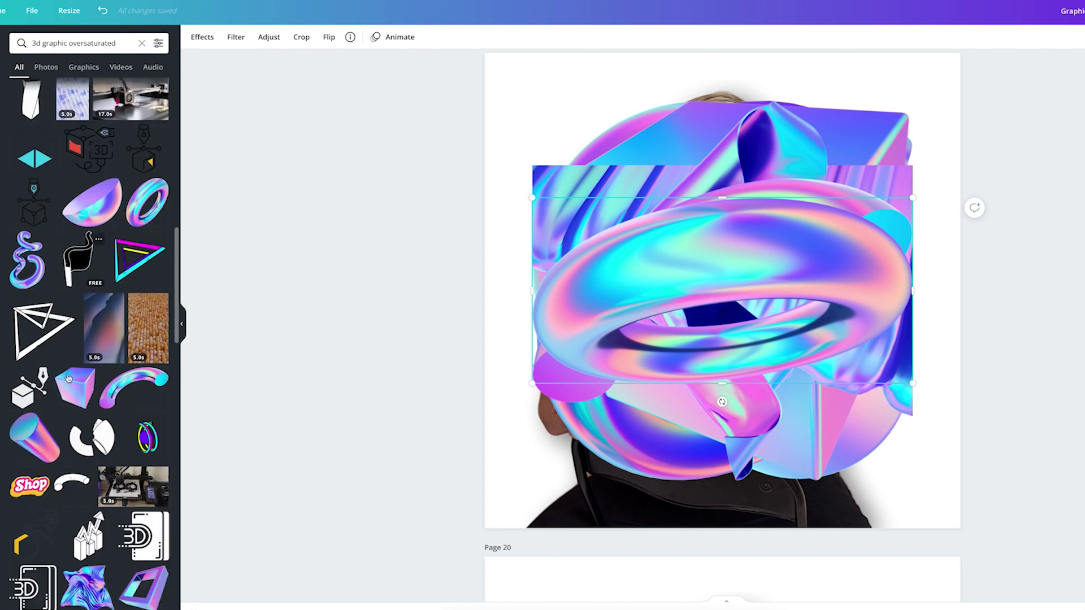
pyautogui.scroll(-2, 68, 378)
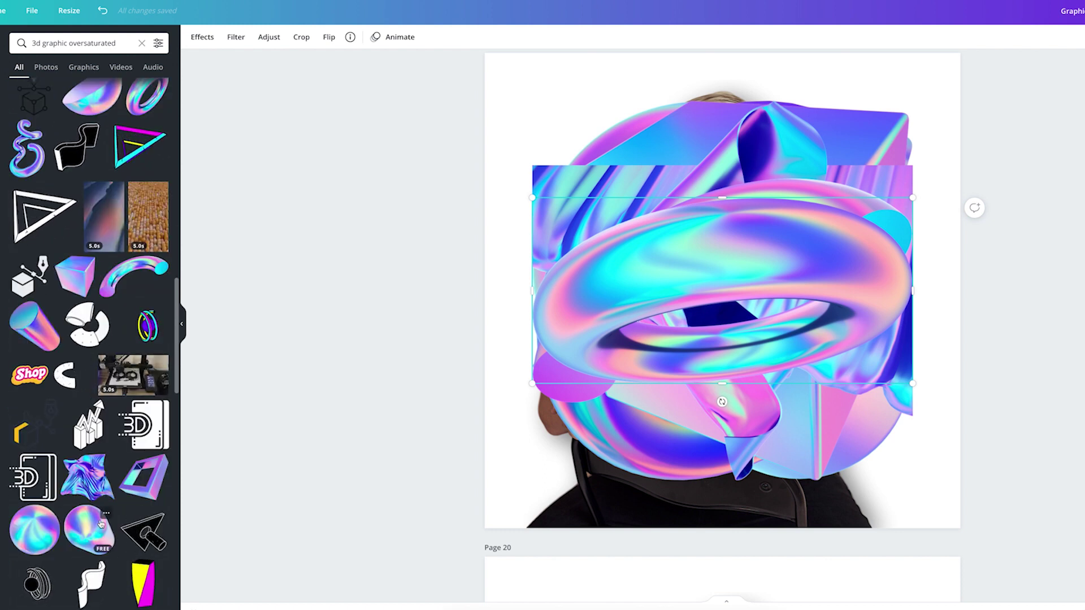
pyautogui.click(140, 493)
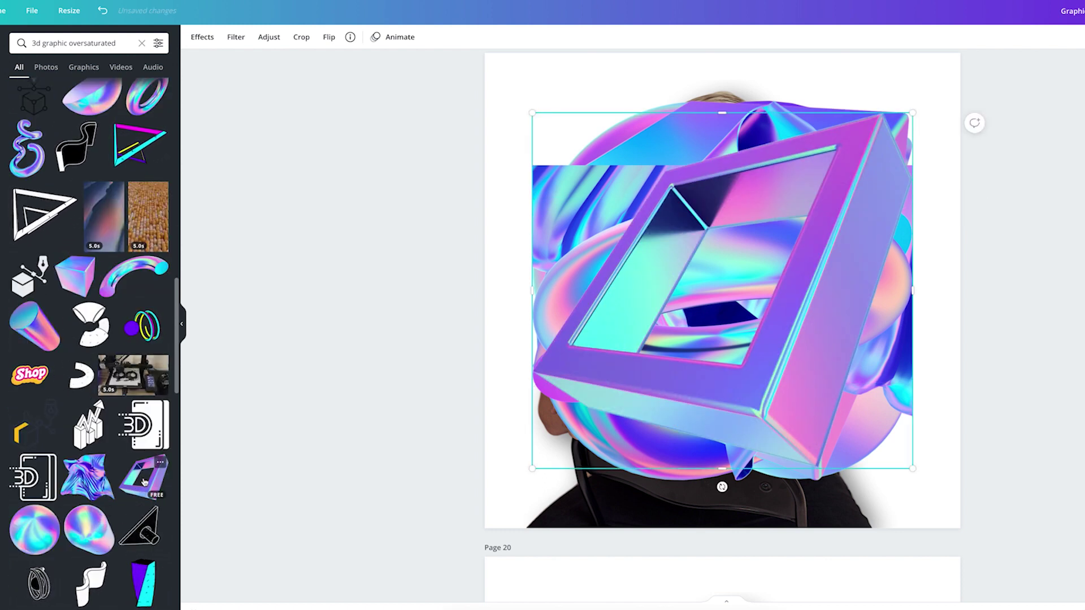
# - Undo the square frame and the other added graphics, leaving only the sphere
pyautogui.click(163, 463)
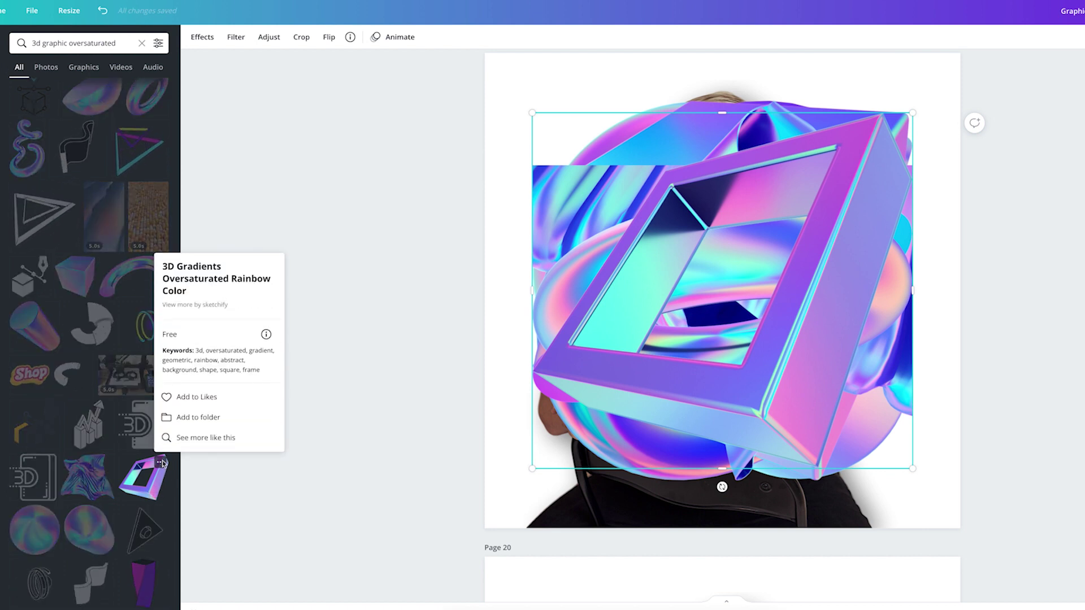
pyautogui.hotkey('ctrl', 'z')
pyautogui.hotkey('ctrl', 'z')
pyautogui.hotkey('ctrl', 'z')
pyautogui.hotkey('ctrl', 'z')
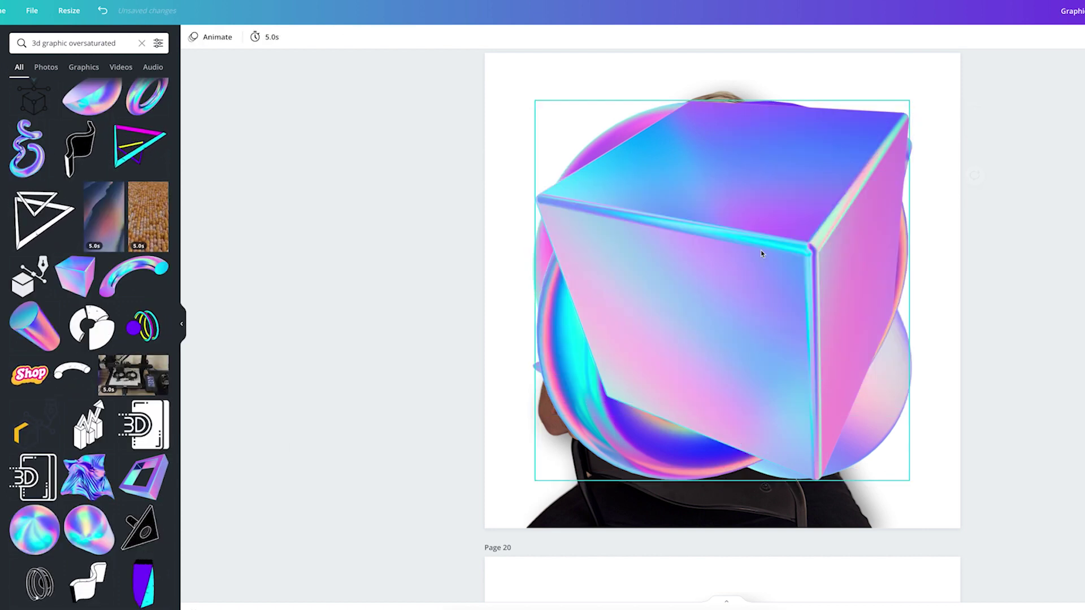
pyautogui.hotkey('ctrl', 'z')
pyautogui.hotkey('ctrl', 'z')
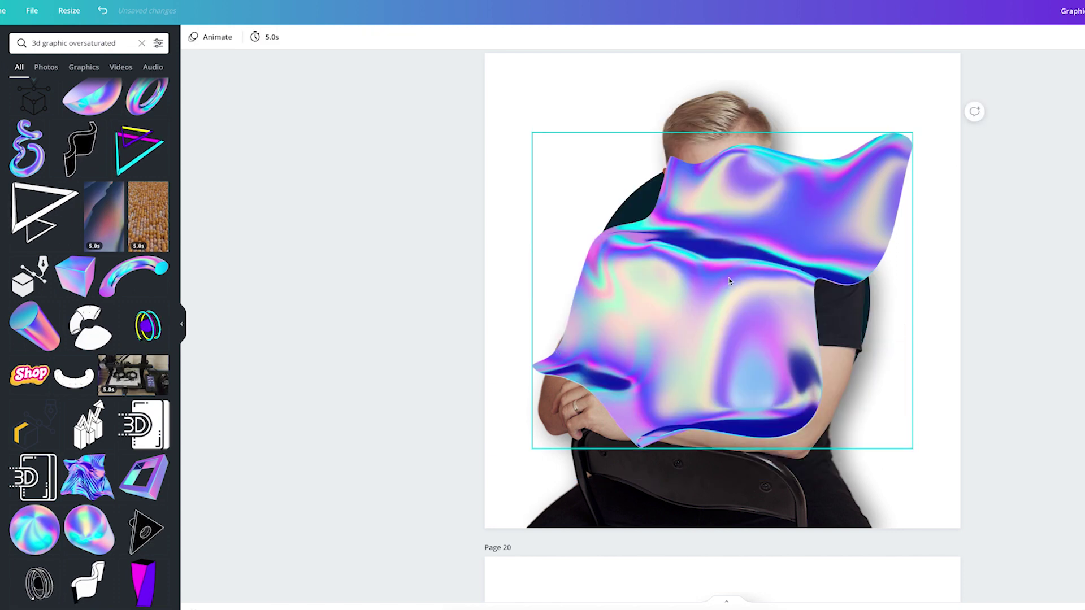
pyautogui.hotkey('ctrl', 'z')
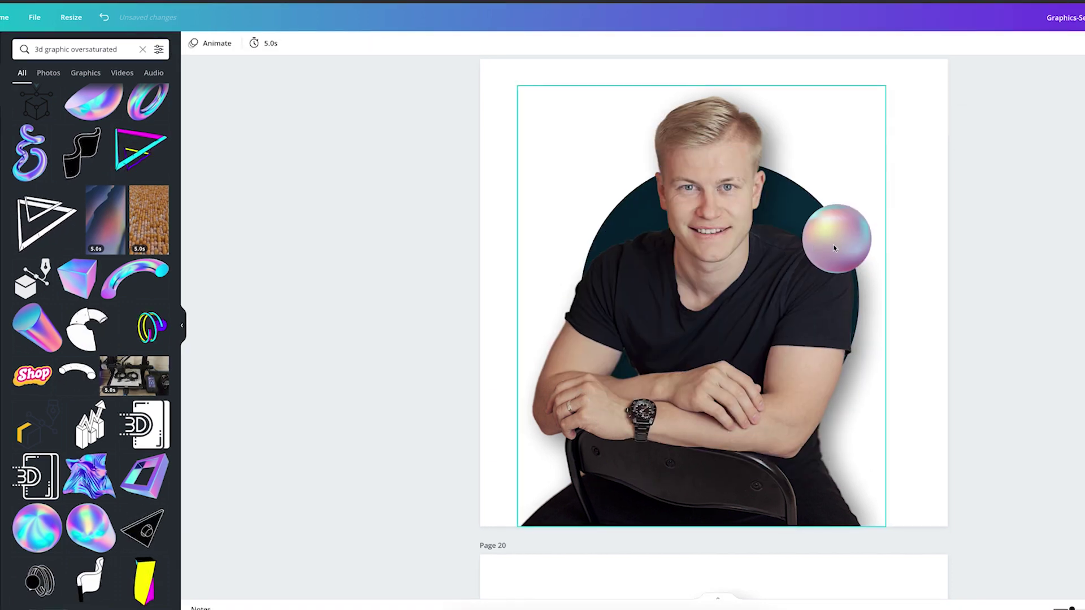
pyautogui.hotkey('ctrl', 'z')
pyautogui.hotkey('ctrl', 'z')
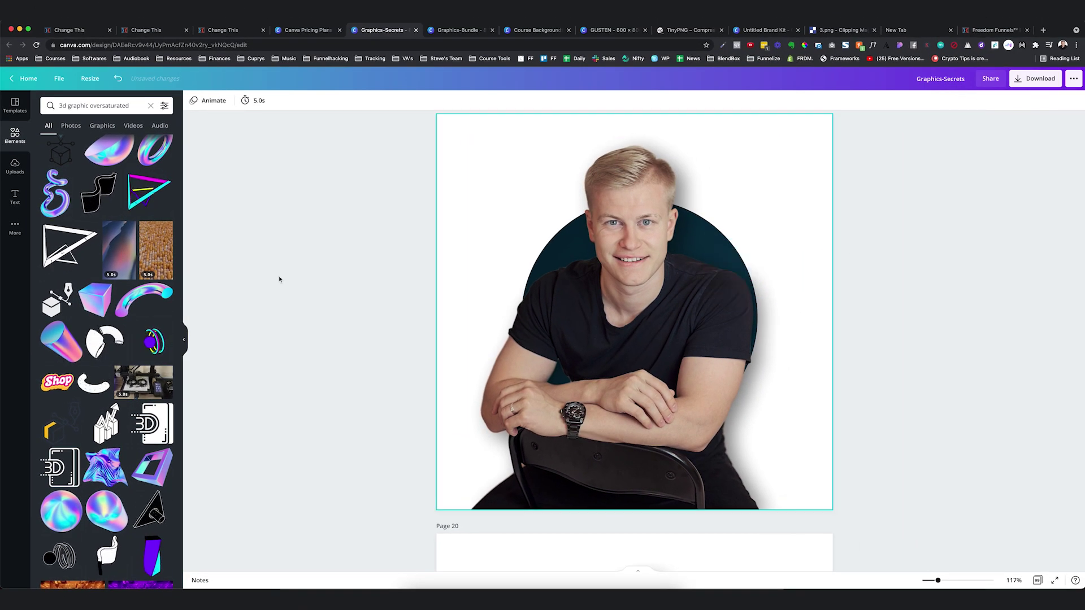
# - Add the curved holographic tube, rotate it about 30 degrees, shrink it, and set it at the circle's upper right edge
pyautogui.click(138, 300)
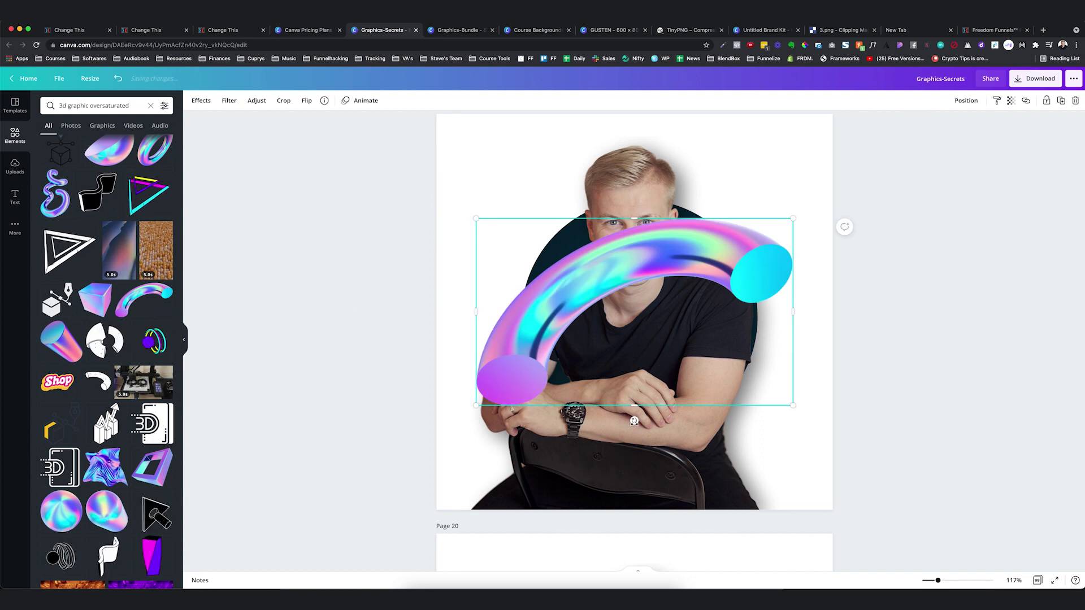
pyautogui.moveTo(634, 421); pyautogui.dragTo(694, 402)
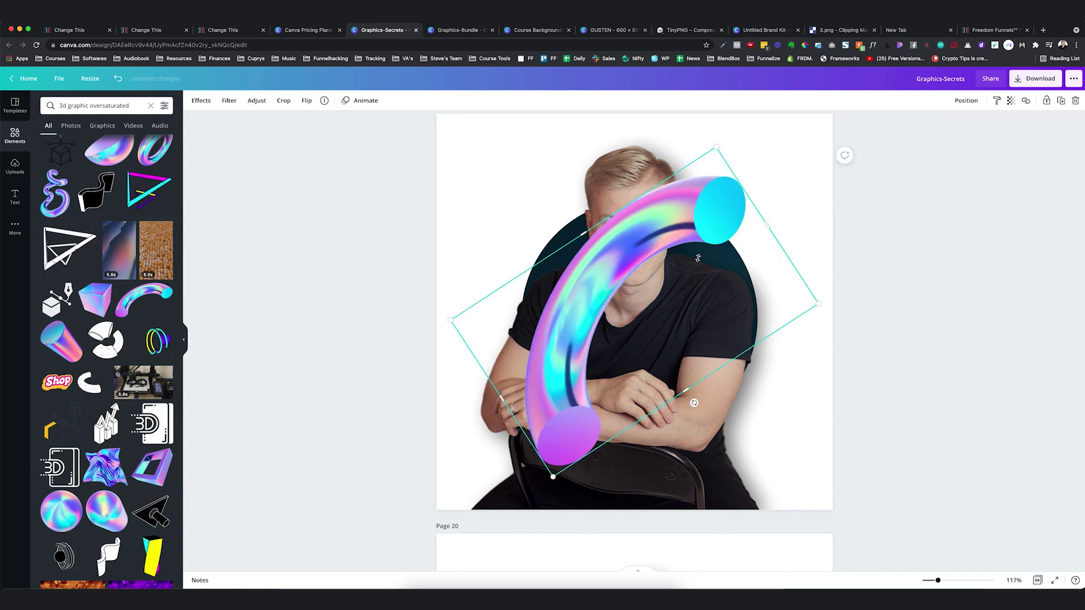
pyautogui.moveTo(698, 258); pyautogui.dragTo(593, 382)
pyautogui.moveTo(768, 276); pyautogui.dragTo(802, 221)
pyautogui.moveTo(825, 181); pyautogui.dragTo(711, 280)
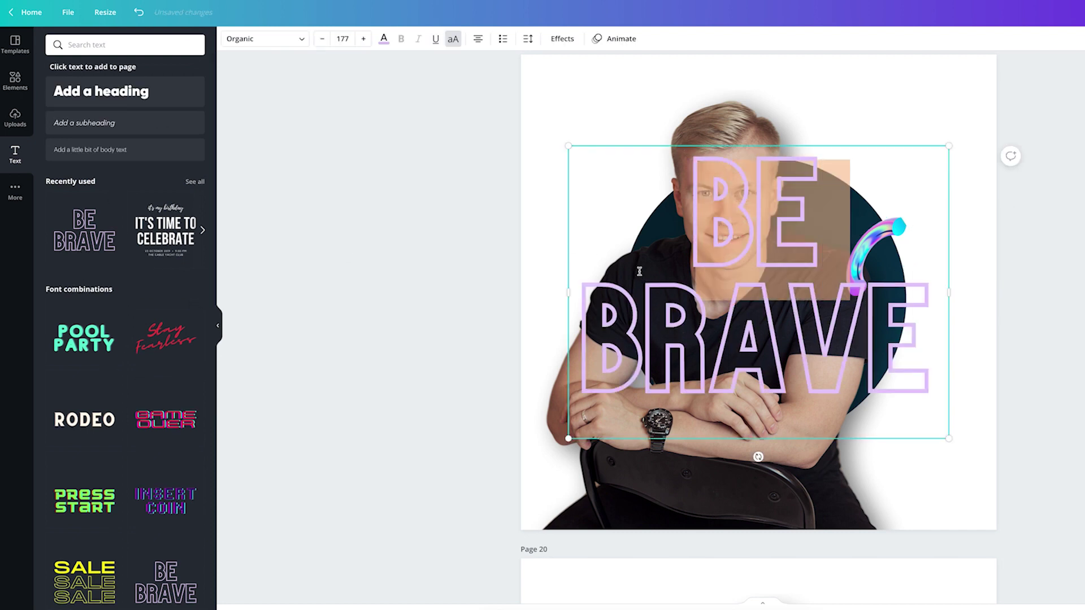
# - Replace the 'BE BRAVE' heading text with 'GS'
pyautogui.press('BackSpace')
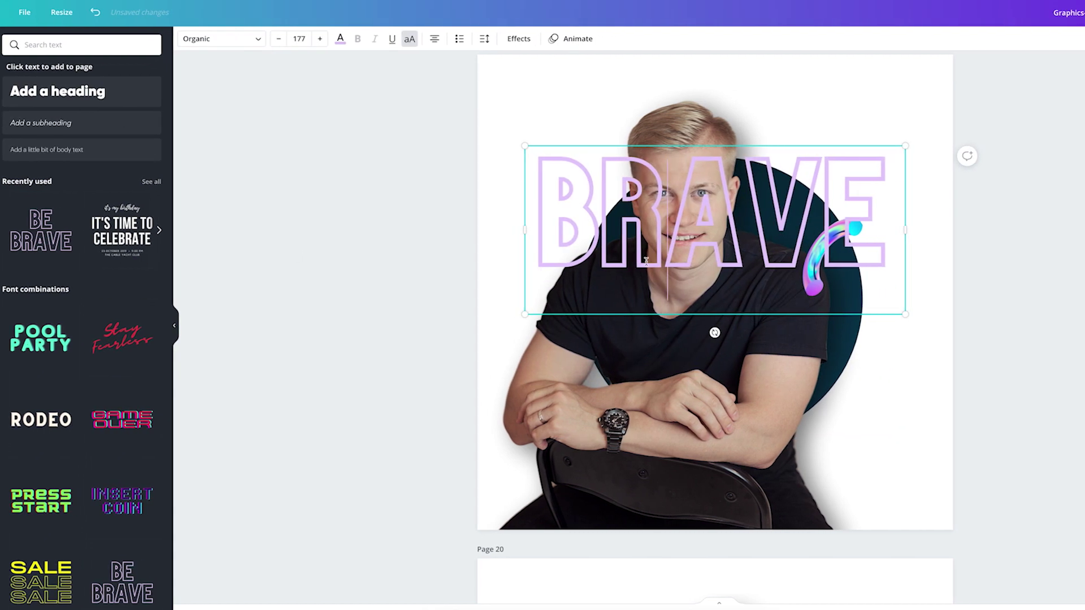
pyautogui.doubleClick(690, 261)
pyautogui.write('GS')
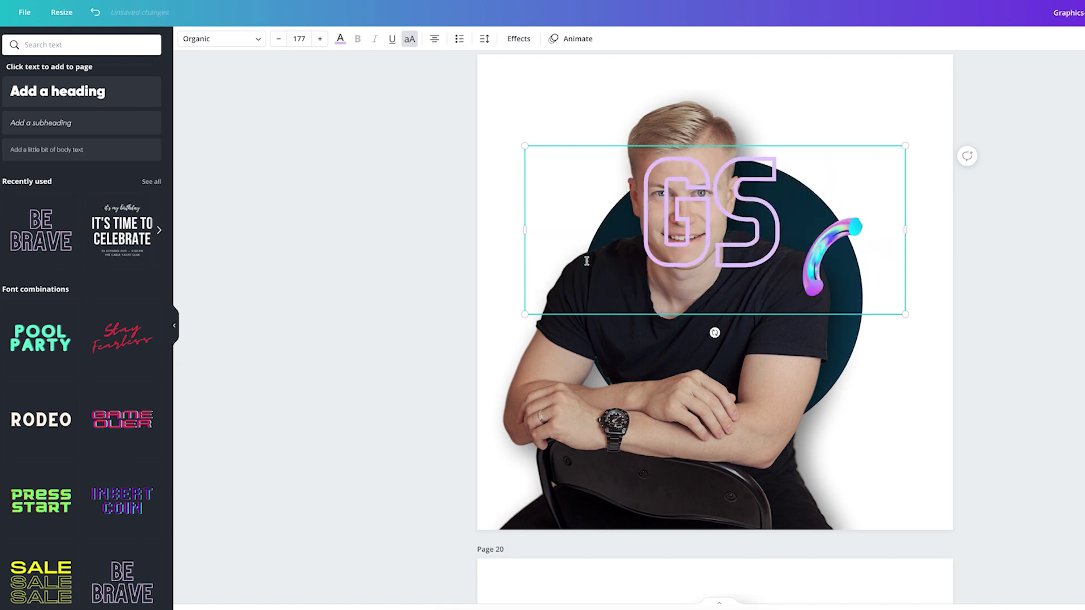
pyautogui.click(264, 92)
pyautogui.click(705, 222)
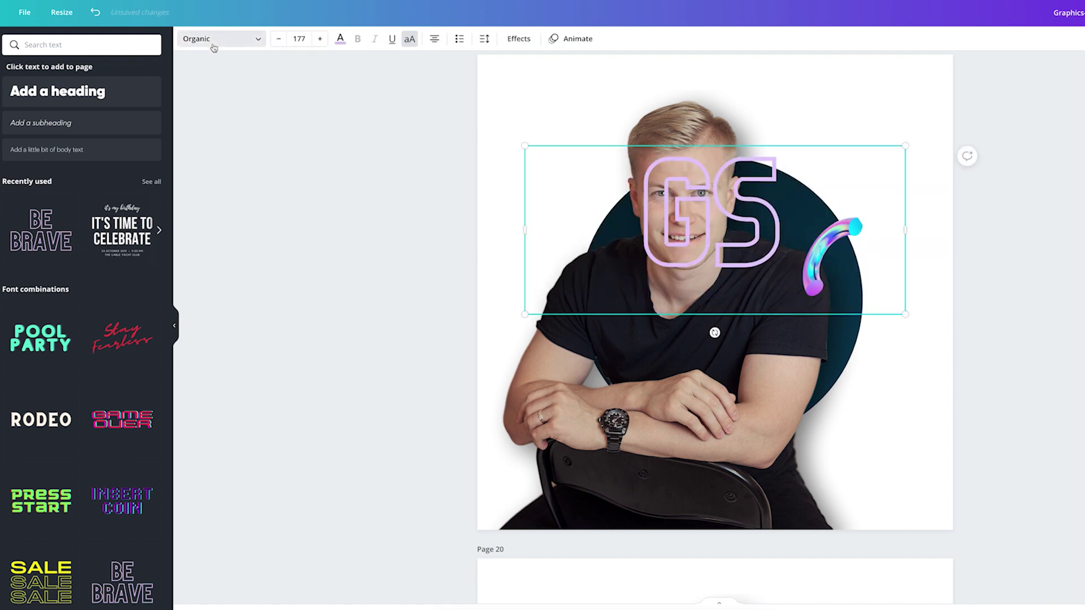
# - Style 'GS' in Graphit Black Italic with orange colour, bring it one layer forward, and narrow its box
pyautogui.click(211, 41)
pyautogui.click(39, 132)
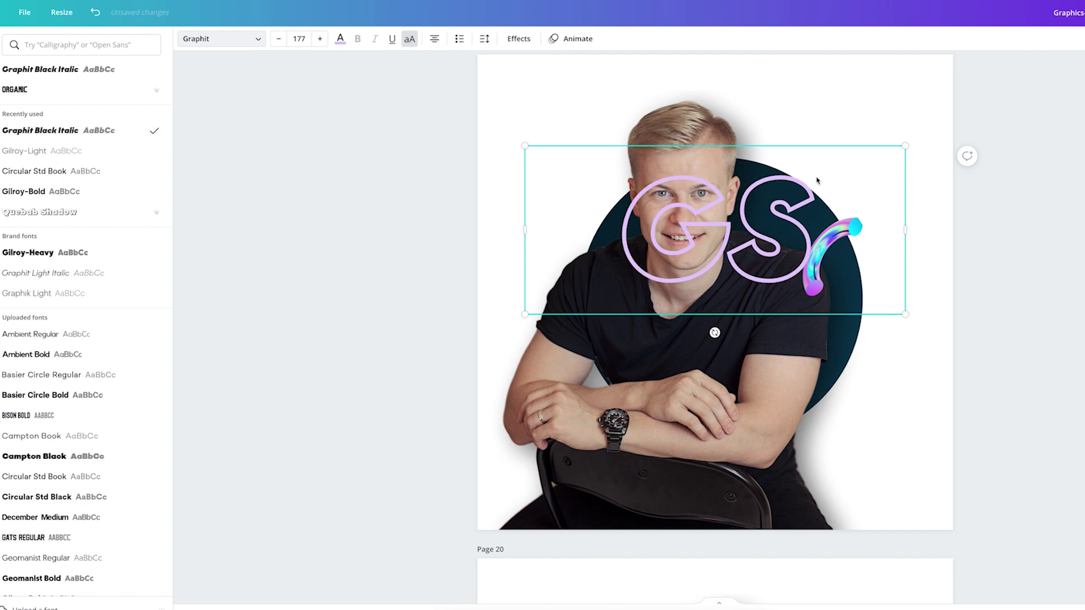
pyautogui.click(340, 39)
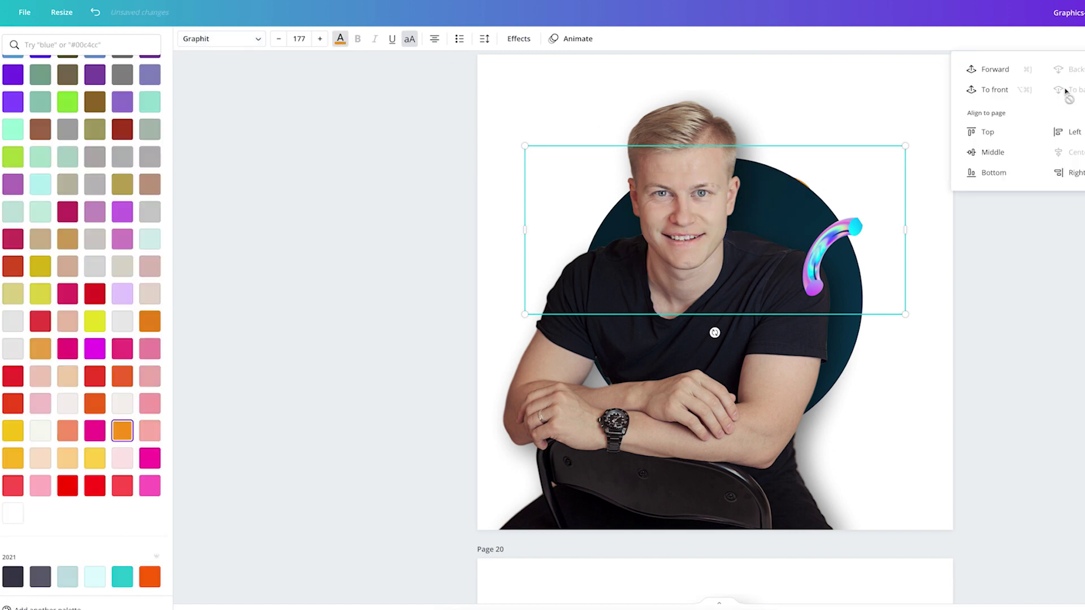
pyautogui.click(995, 66)
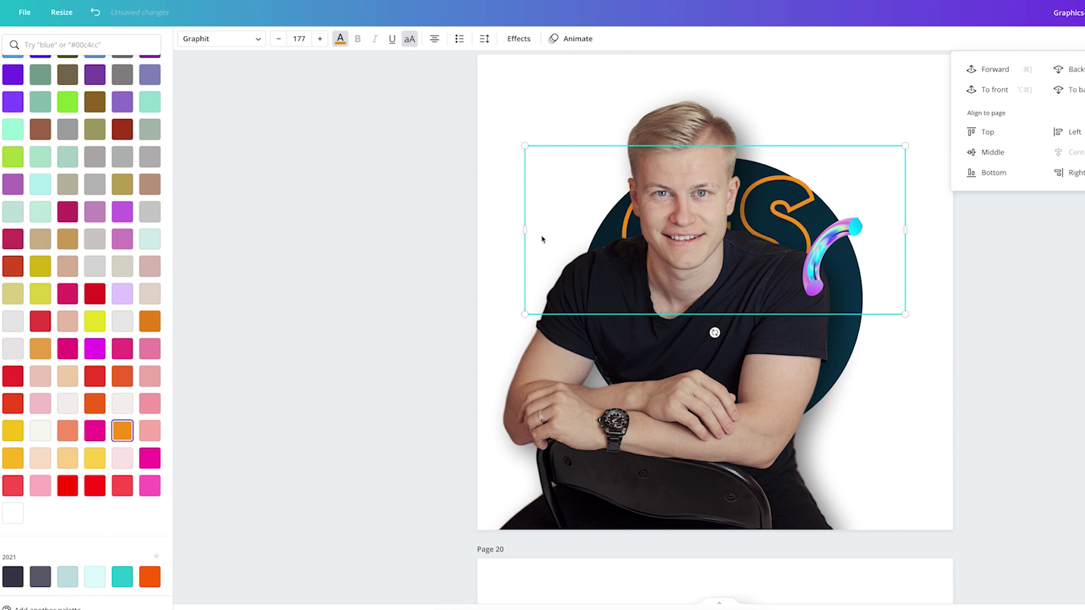
pyautogui.moveTo(904, 228); pyautogui.dragTo(782, 229)
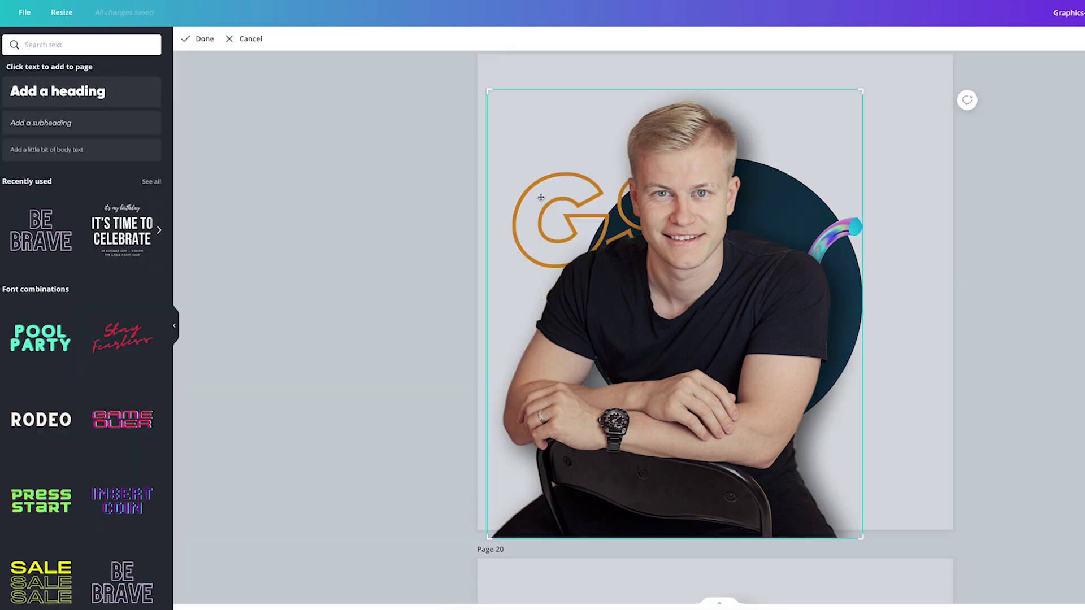
# - Finish cropping, move the photo right, and select the GS text for editing
pyautogui.click(383, 167)
pyautogui.moveTo(523, 211); pyautogui.dragTo(604, 210)
pyautogui.click(528, 208)
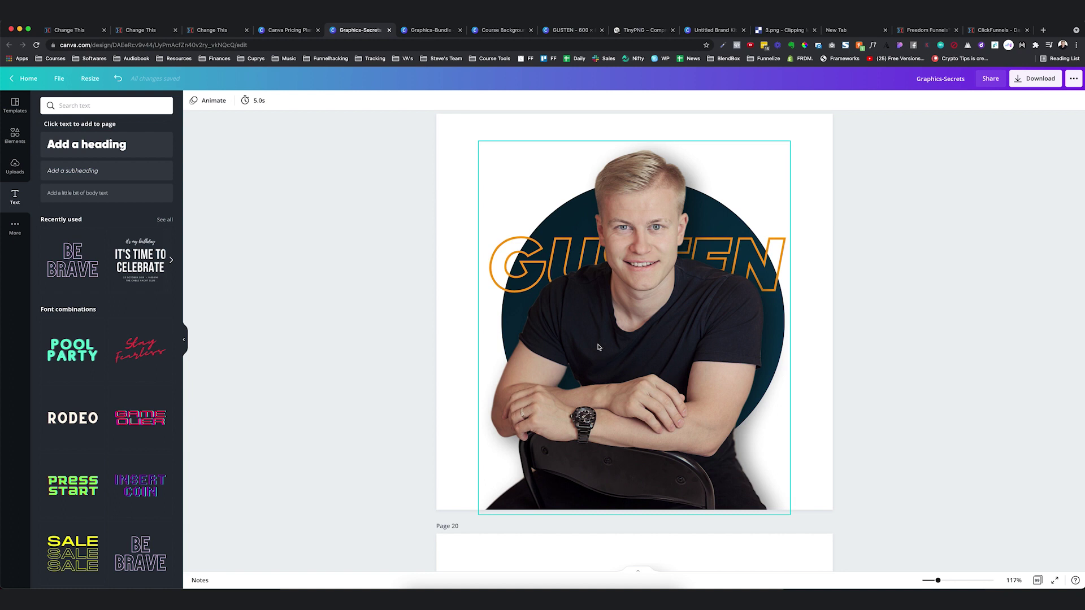
pyautogui.click(624, 186)
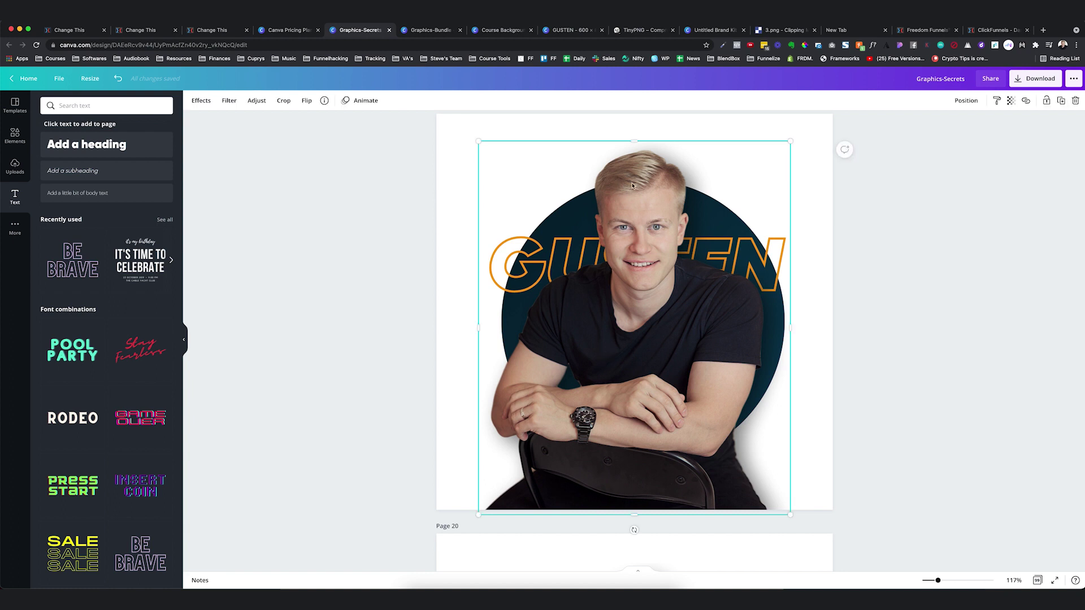